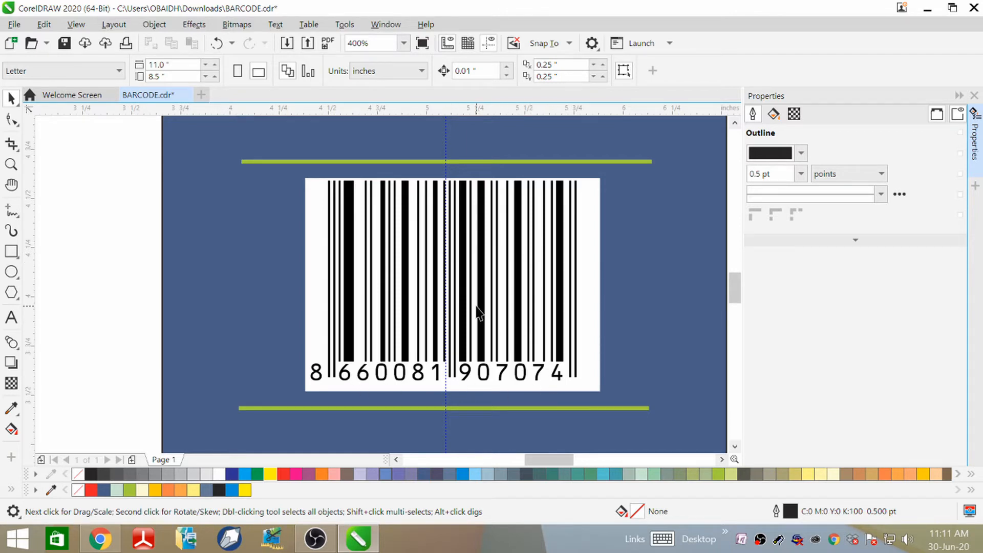
Create a new Letter-size document named PRICE HANG TAG.
scroll(477, 312, "down", 2)
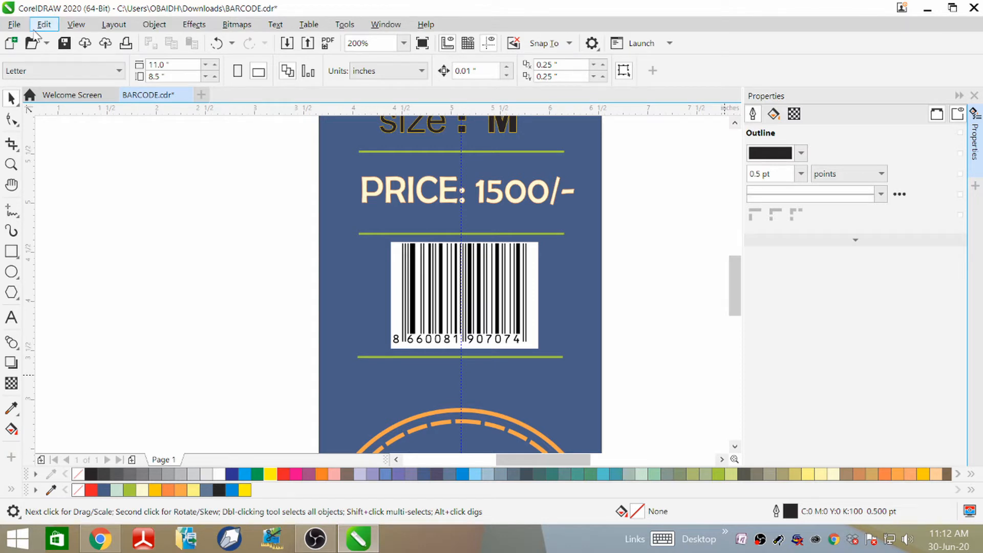
left_click(15, 24)
mouse_move(44, 24)
left_click(7, 44)
left_click(15, 24)
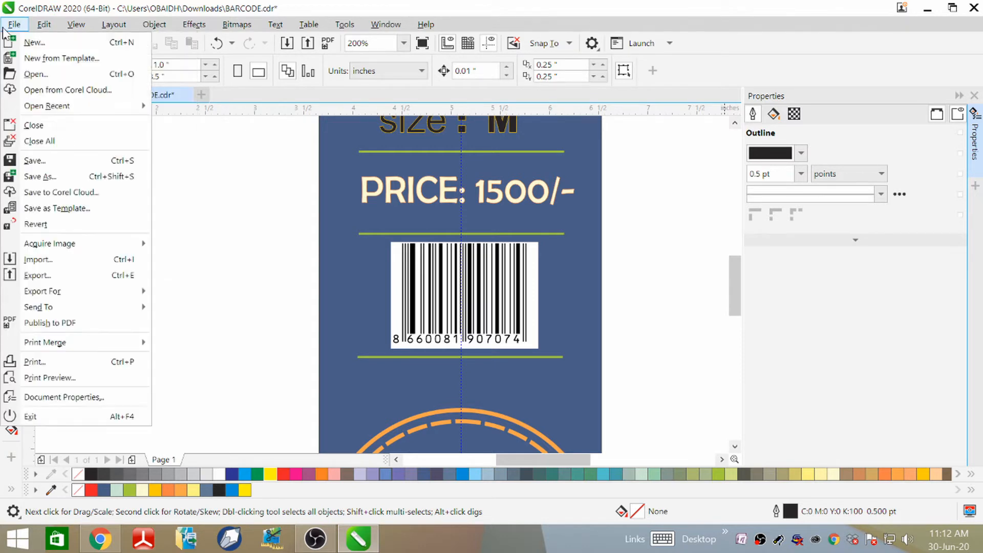
left_click(39, 40)
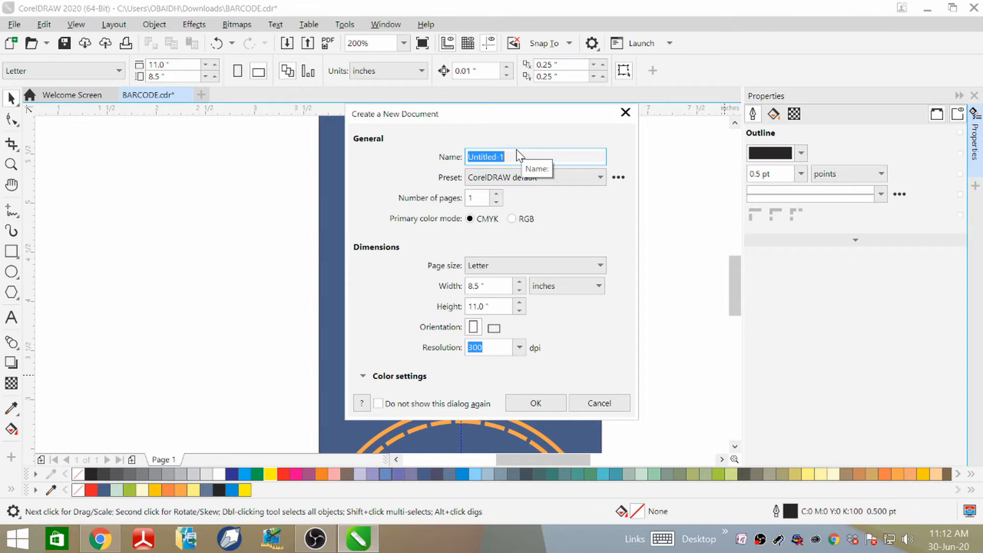
type("PRICE HANG TAG")
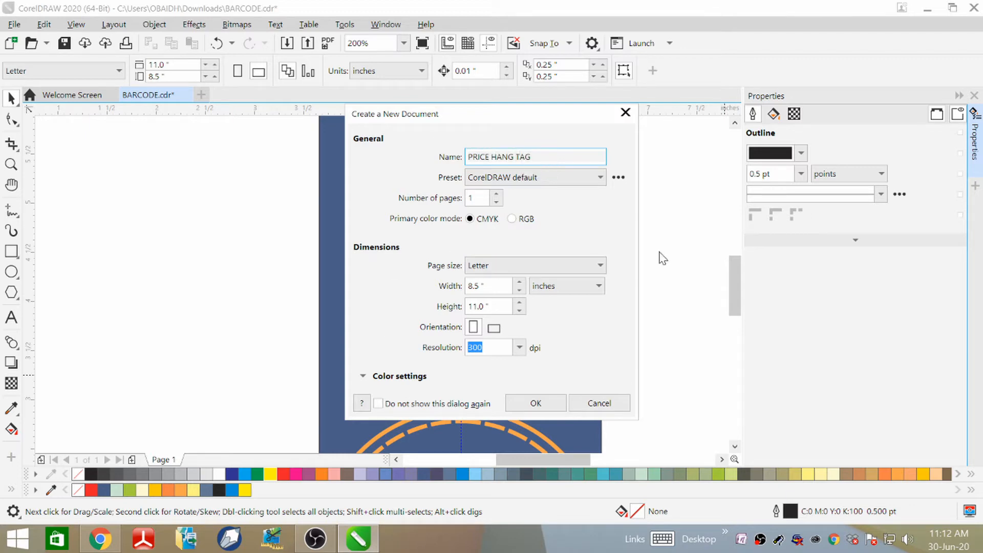
left_click(538, 403)
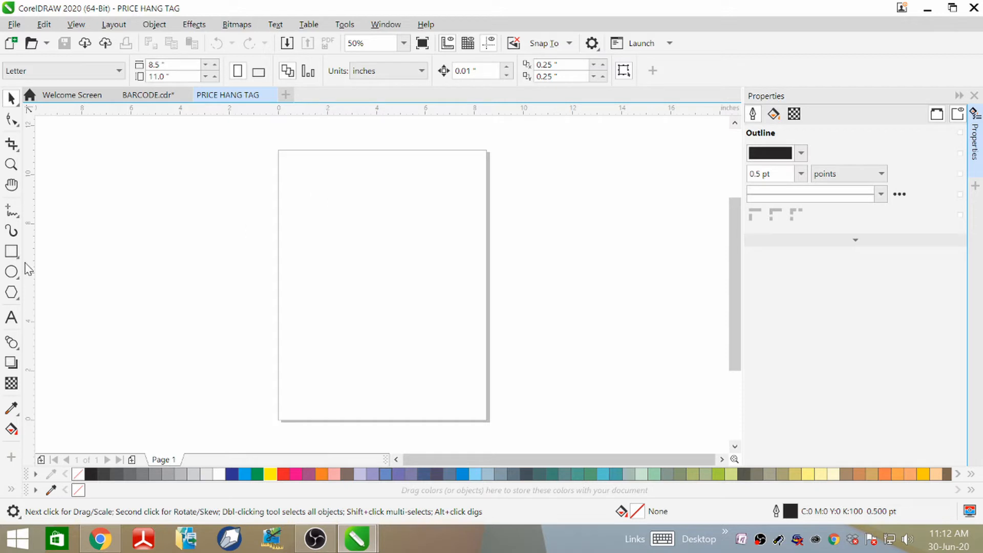
Create a page-frame rectangle and resize it to 2.87 inches wide and 5.75 inches high.
double_click(11, 251)
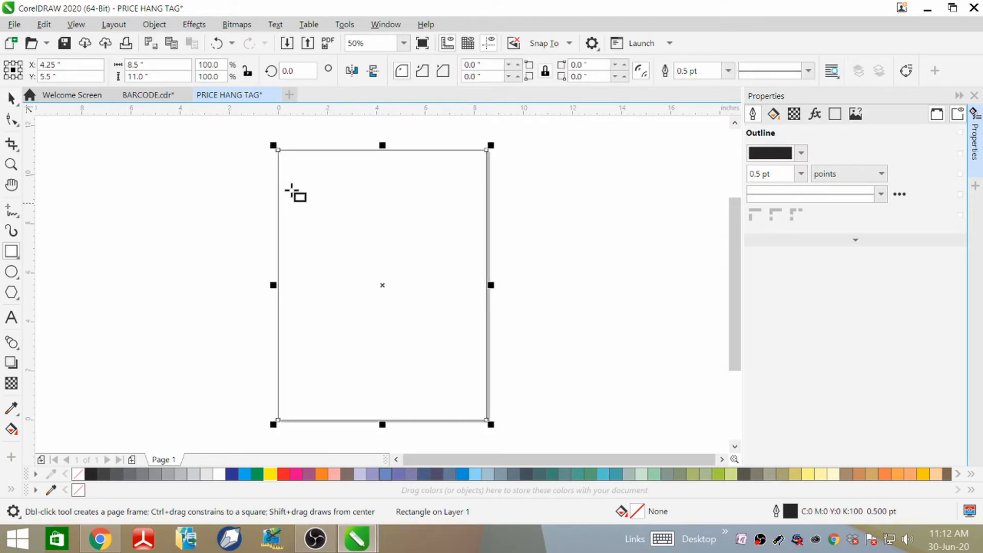
left_click(141, 65)
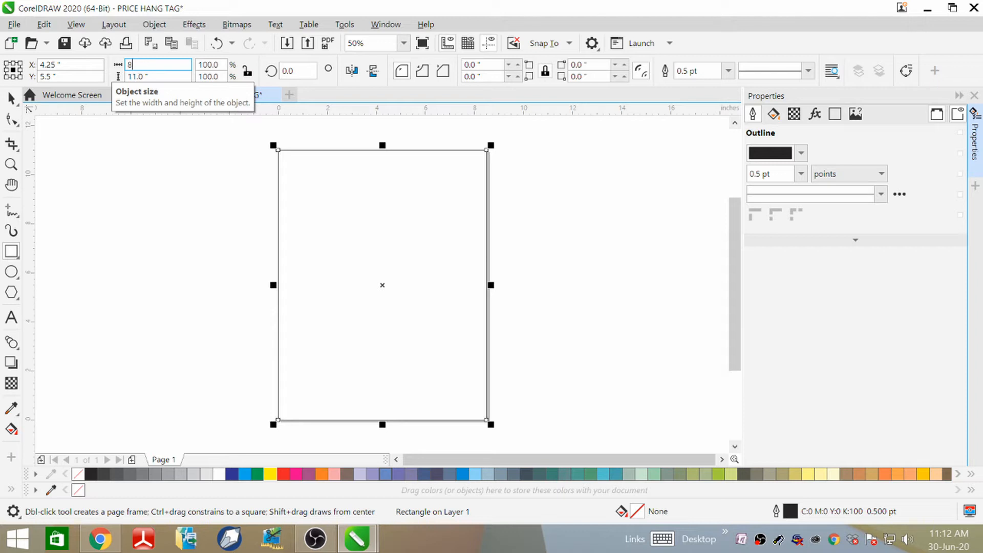
type(".87")
left_click(161, 77)
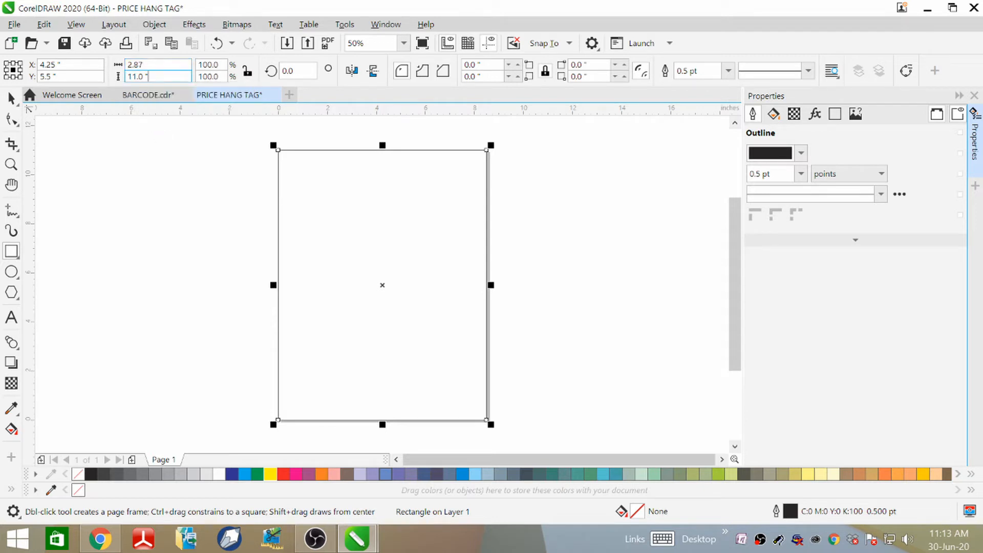
key("BackSpace")
key("BackSpace")
key("BackSpace")
key("BackSpace")
key("BackSpace")
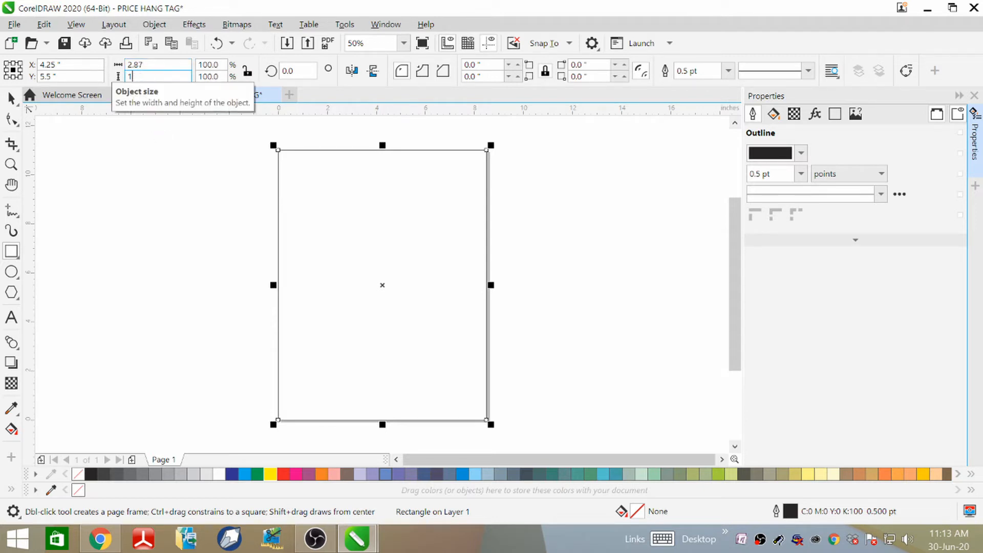
key("BackSpace")
type("5.75")
key("Return")
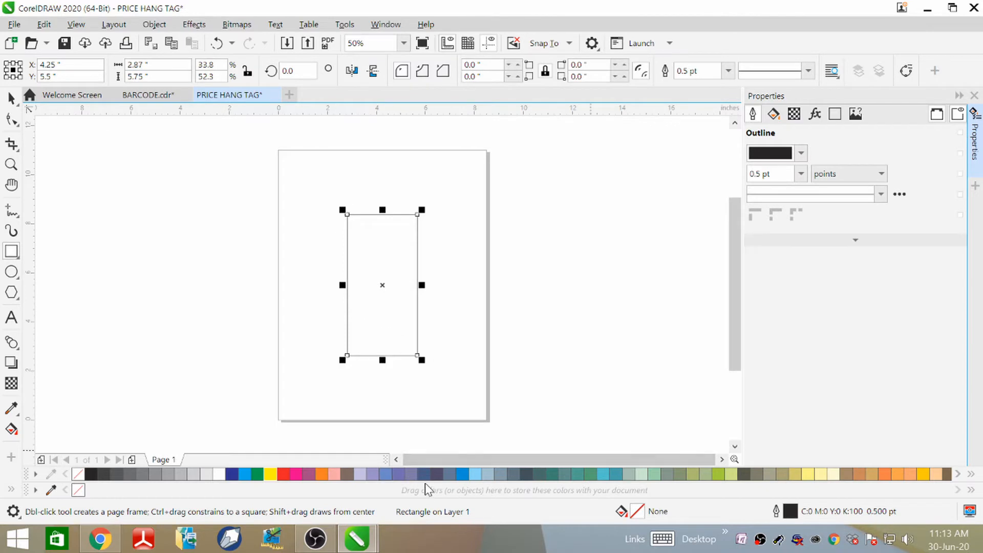
Fill the tag rectangle with dark purple (C40 M40 Y0 K60) and place a vertical guideline through its center.
left_click(436, 476)
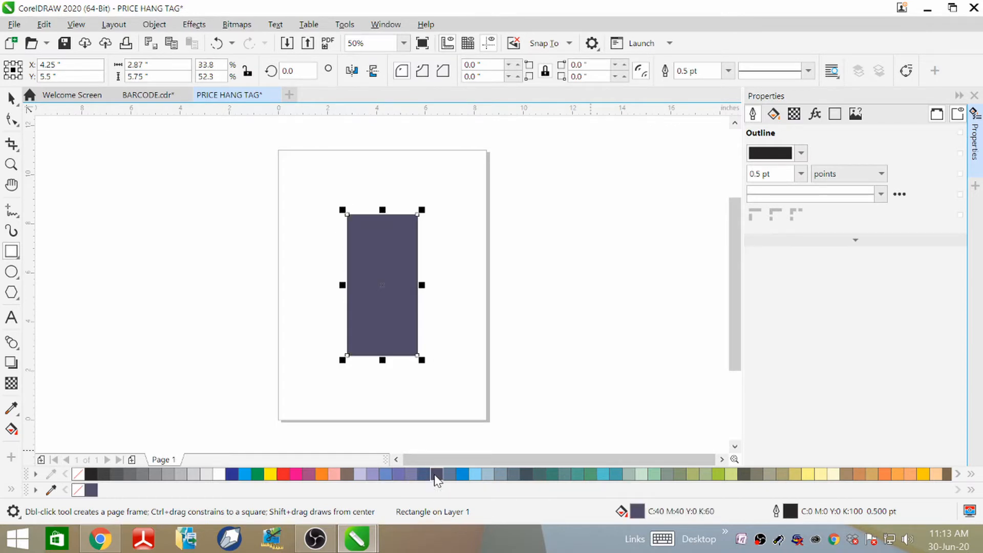
scroll(351, 252, "up", 2)
scroll(378, 265, "down", 1)
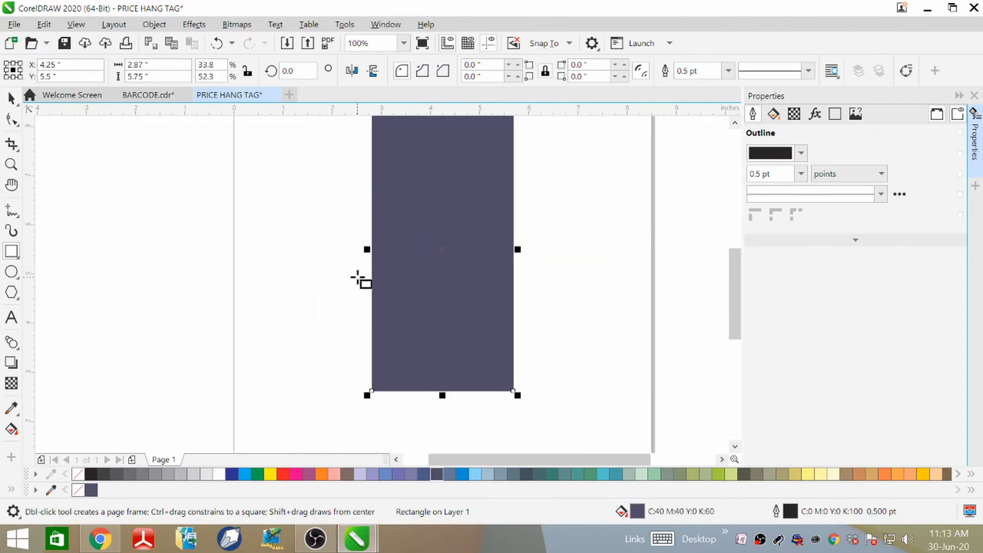
scroll(357, 277, "down", 1)
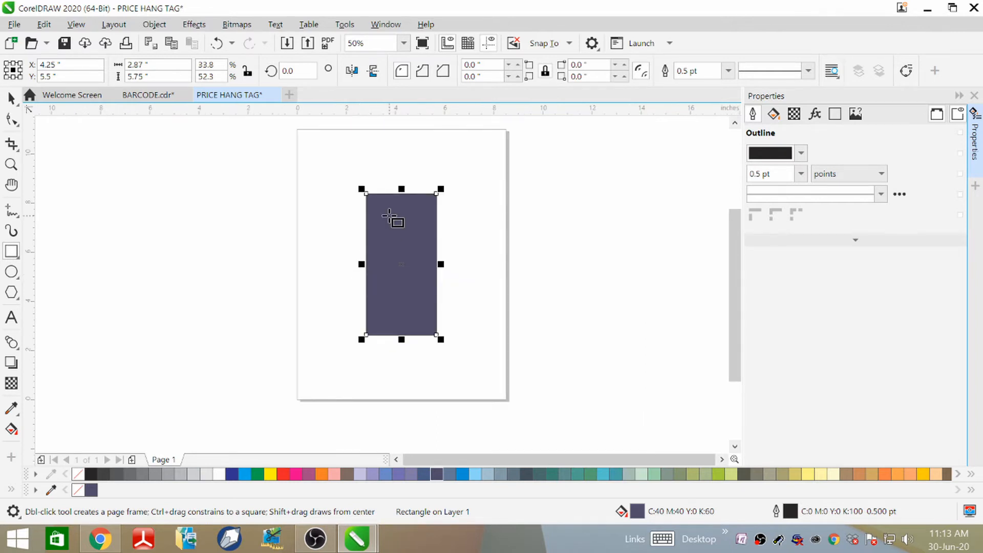
scroll(393, 218, "up", 1)
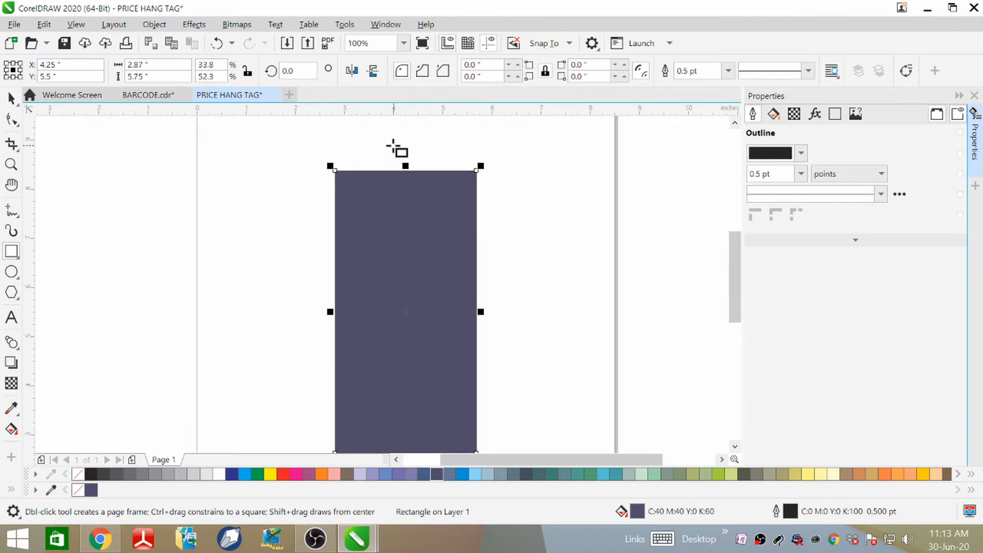
scroll(397, 149, "down", 1)
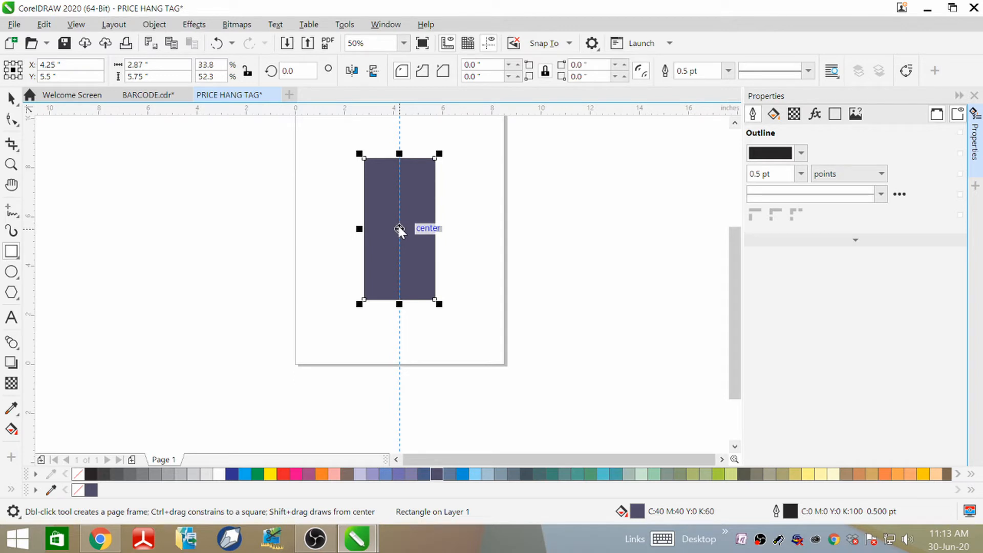
left_click_drag(400, 230, 399, 231)
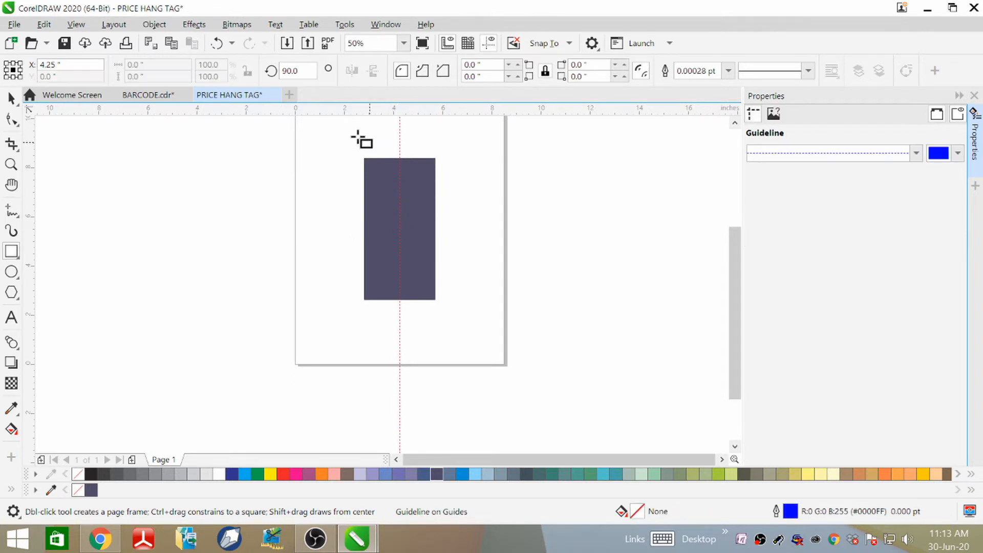
Draw a small rectangle about 0.46 by 0.15 inches near the tag's upper edge and set its outline width to 1.0 pt.
left_click(11, 251)
scroll(408, 159, "up", 5)
scroll(403, 157, "down", 2)
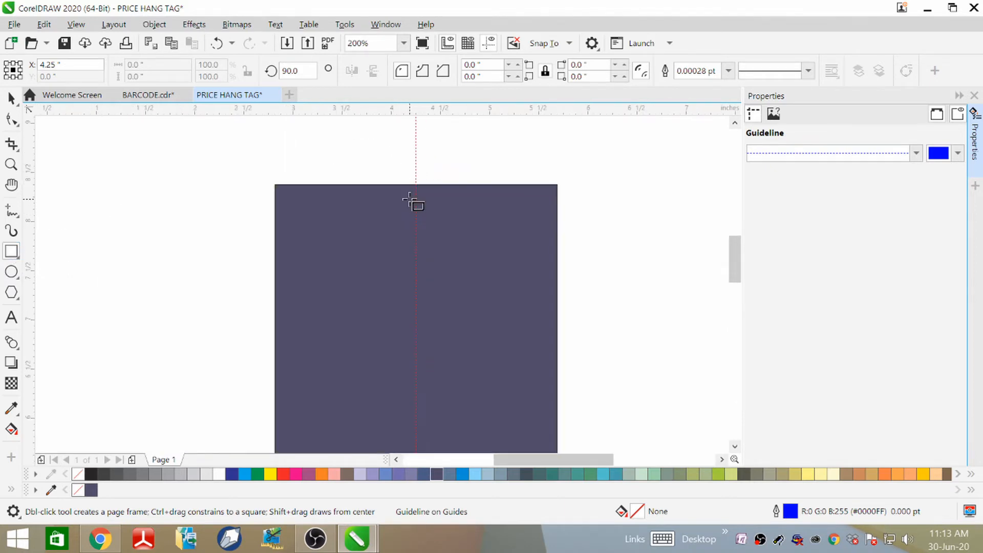
left_click_drag(395, 201, 440, 215)
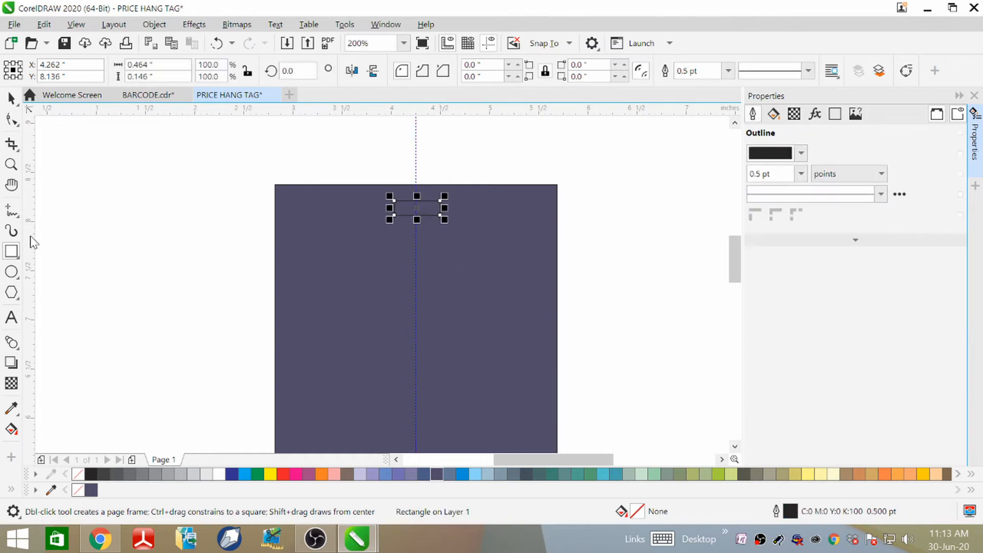
left_click(728, 71)
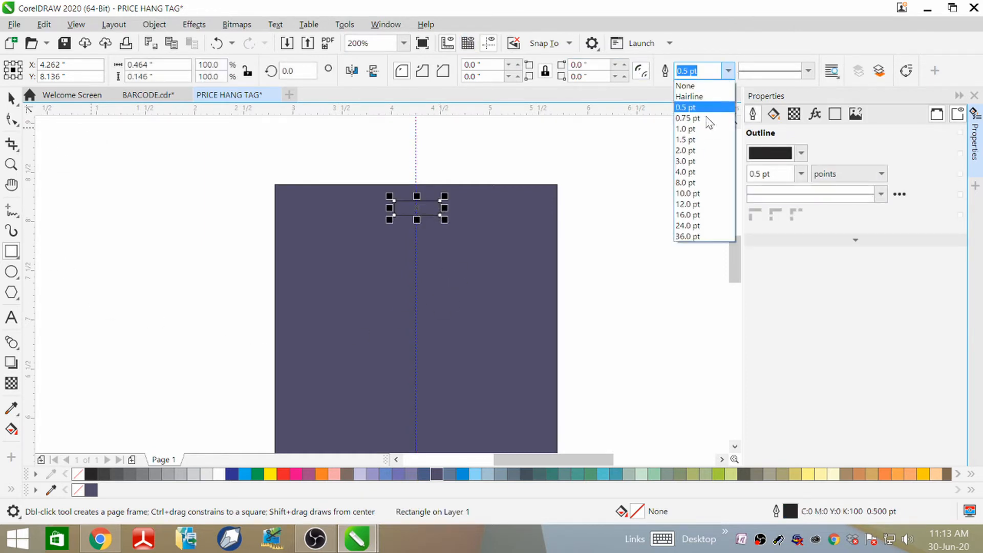
left_click(698, 130)
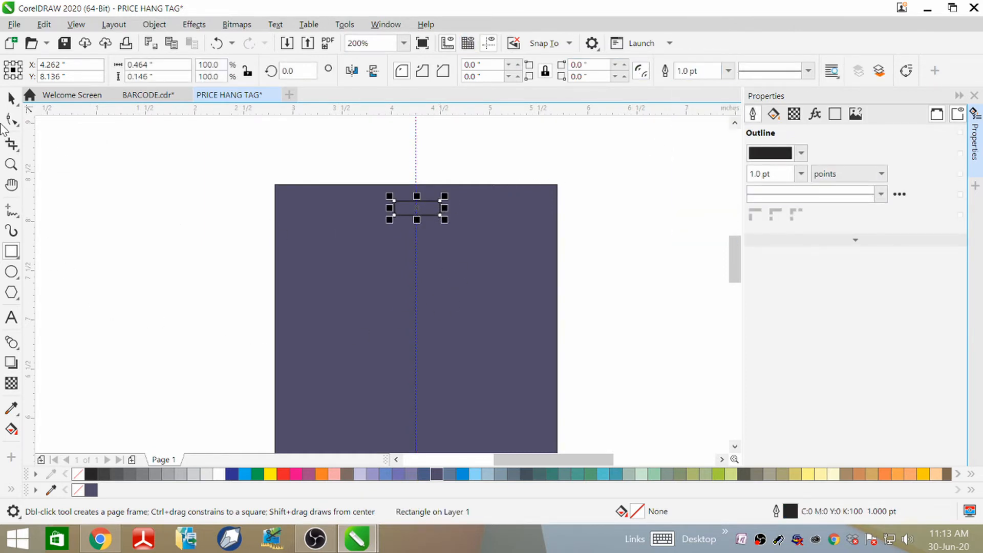
Center the small rectangle horizontally on the tag rectangle.
left_click(10, 99)
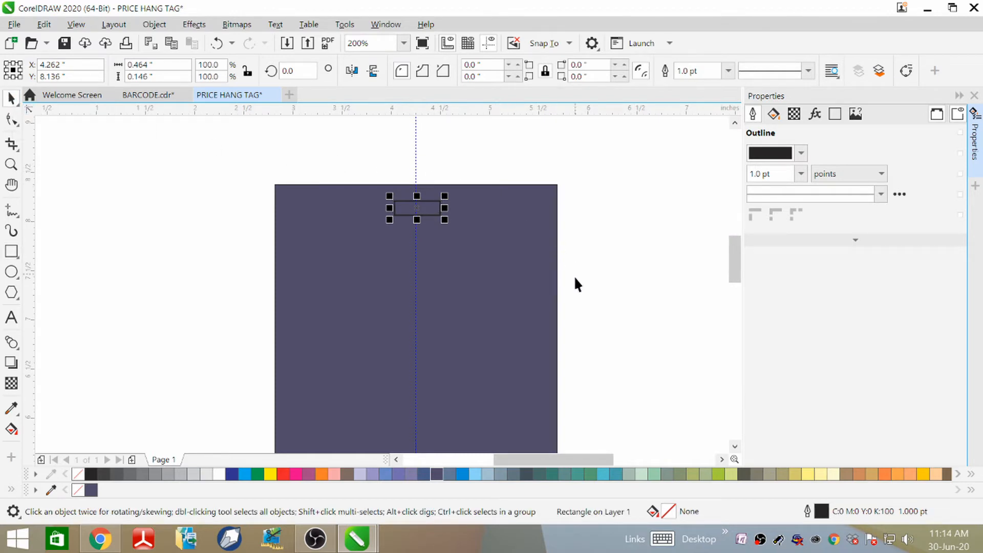
left_click(544, 264, "shift")
scroll(441, 197, "up", 1)
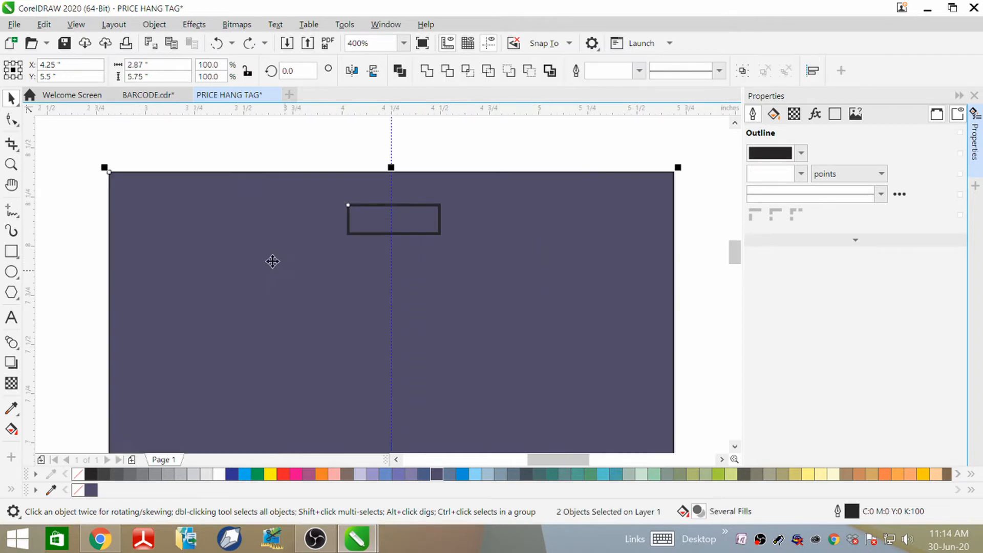
key("c")
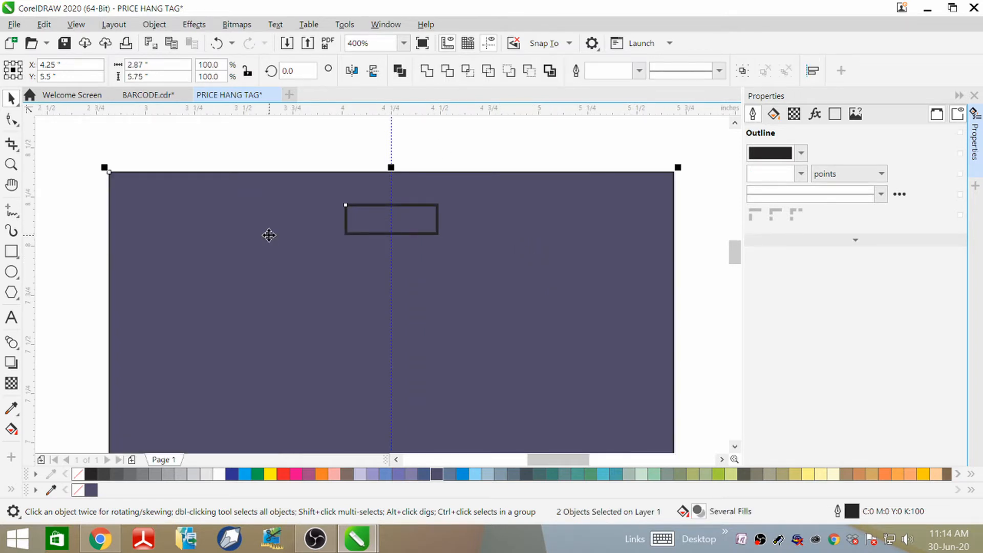
scroll(391, 223, "up", 2)
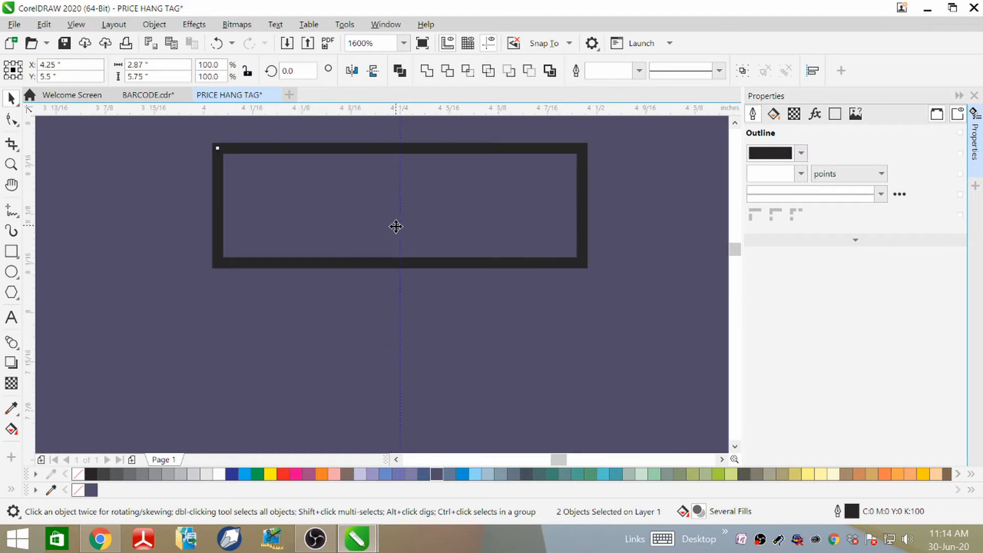
scroll(396, 229, "down", 1)
scroll(397, 232, "down", 1)
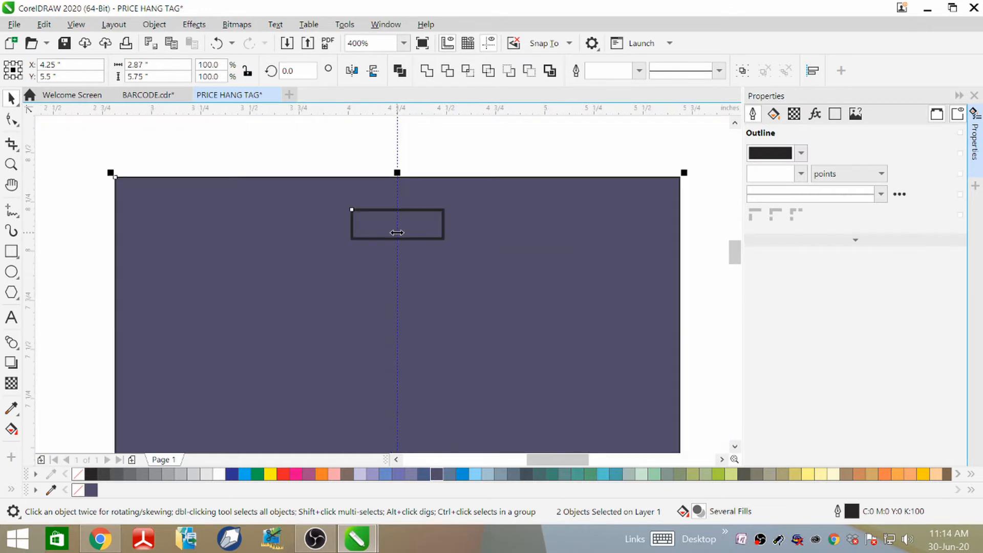
Cut the small rectangle's shape out of the tag with the Simplify operation and deselect both objects.
left_click(488, 73)
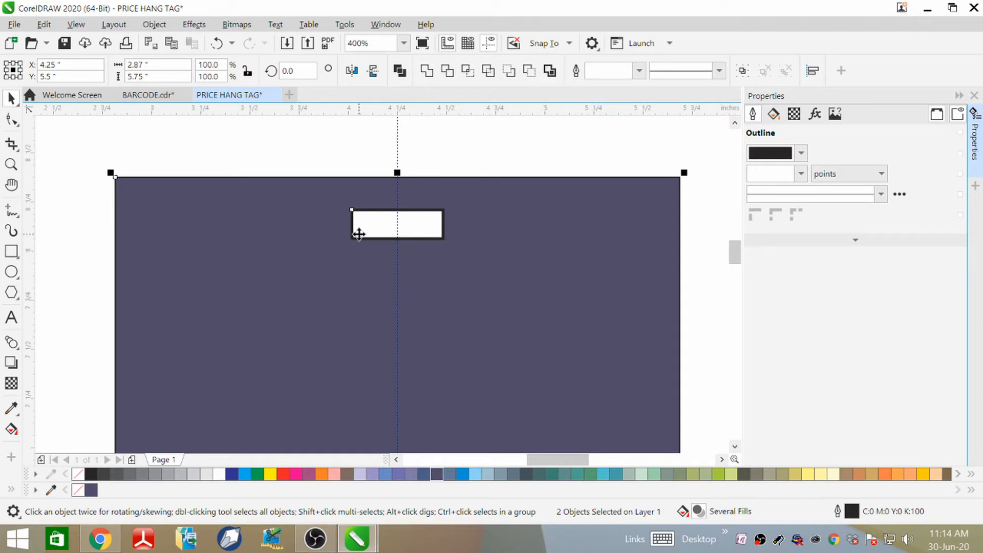
left_click(455, 146)
scroll(416, 208, "down", 3)
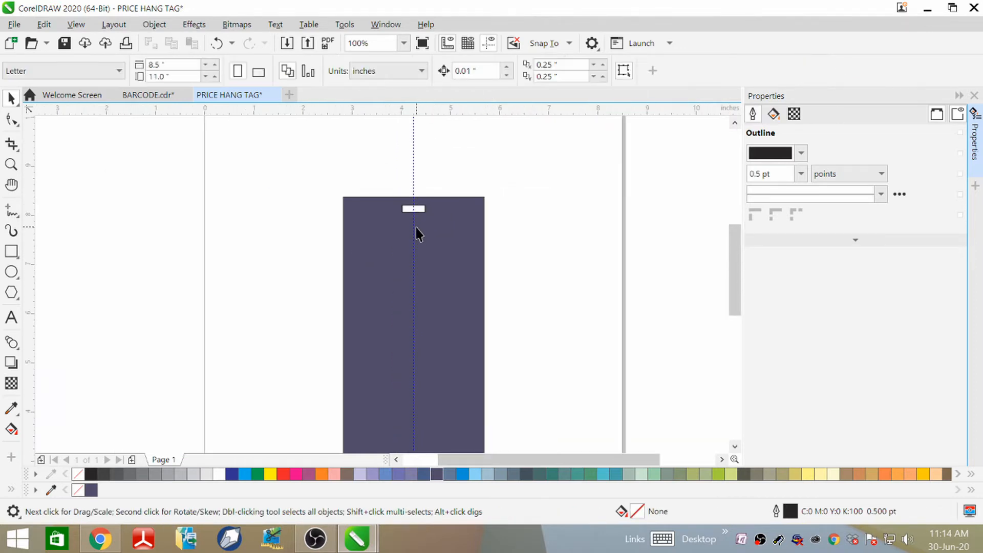
scroll(420, 220, "up", 3)
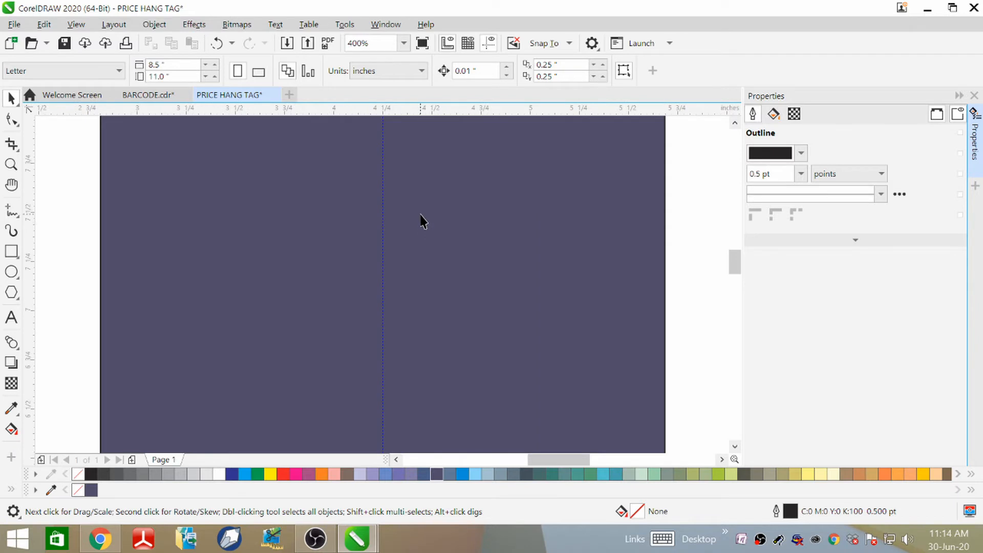
scroll(421, 220, "down", 2)
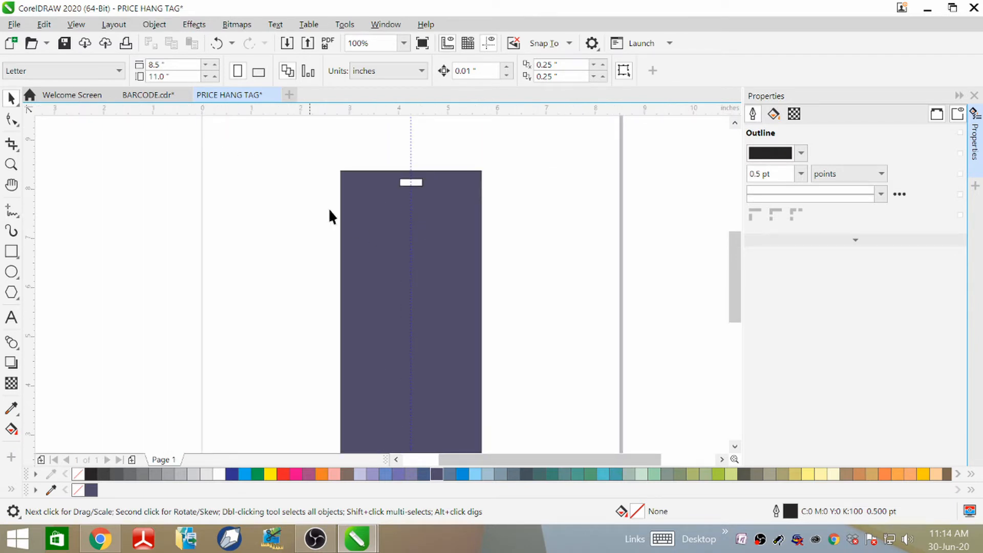
Try to draw a short line with the Freehand tool on the left border of the tag's slot.
left_click(18, 217)
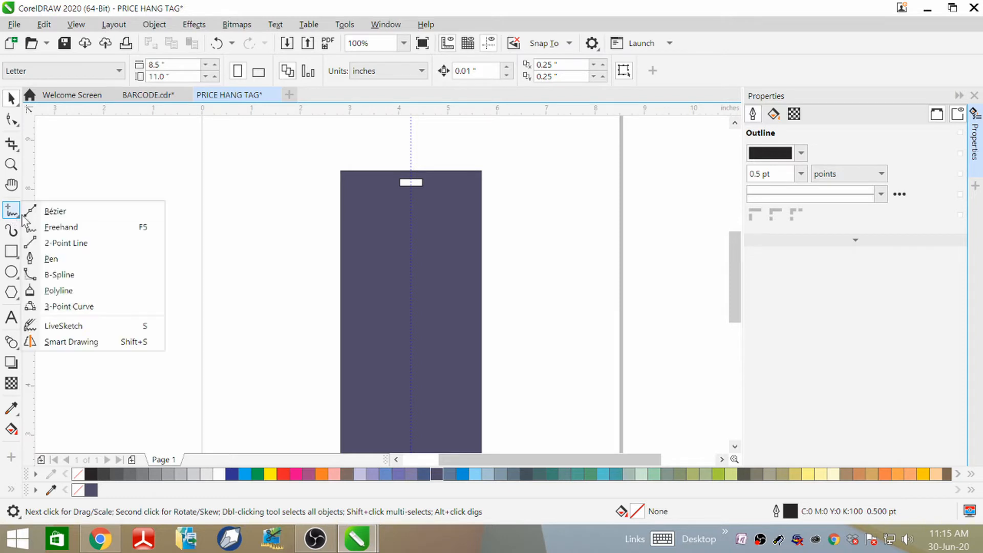
left_click(61, 227)
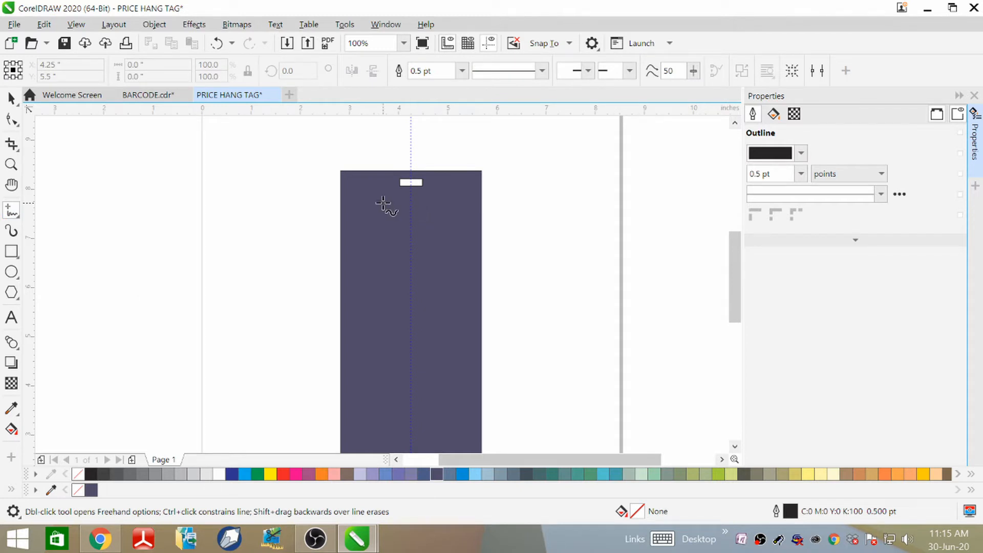
scroll(375, 185, "up", 3)
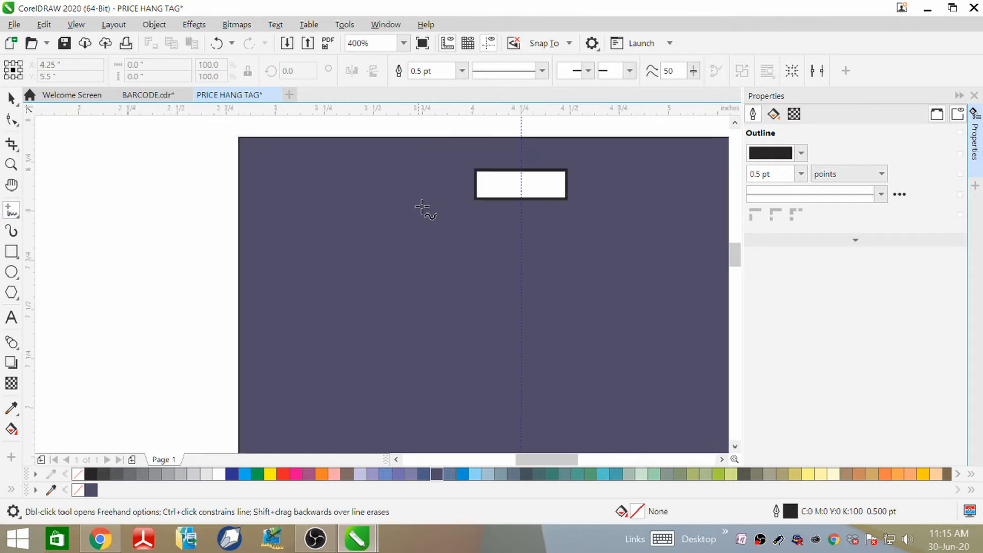
scroll(497, 184, "up", 2)
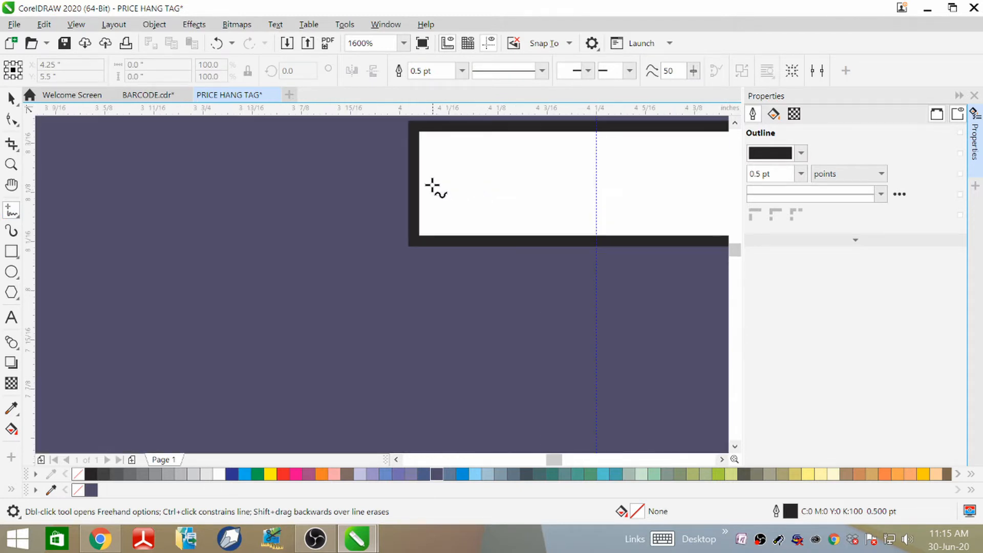
left_click(413, 166)
left_click(414, 185)
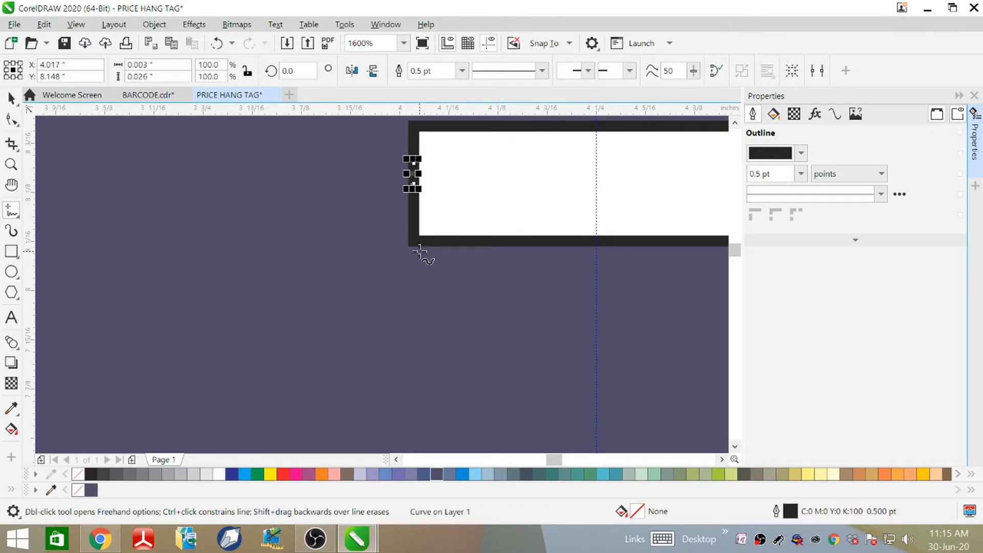
key("ctrl+z")
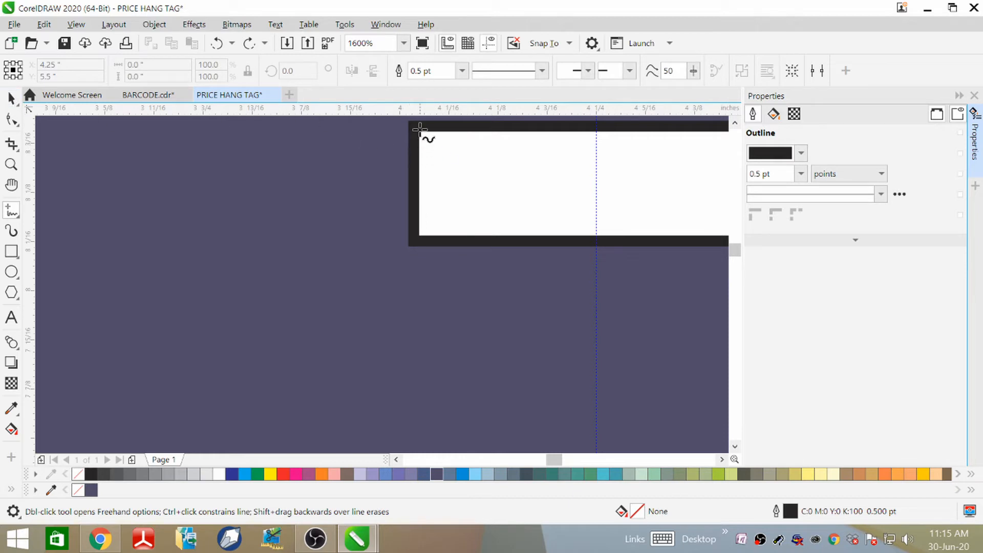
Draw a straight horizontal line about 0.39 inches long outward from the left border of the tag's slot with the Freehand tool.
left_click(413, 182)
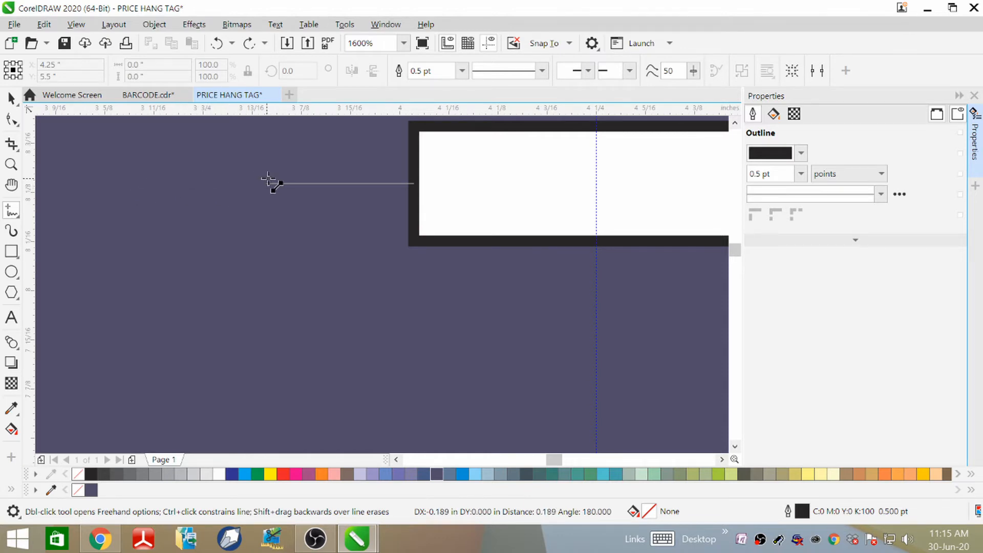
left_click(101, 183)
scroll(378, 217, "down", 3)
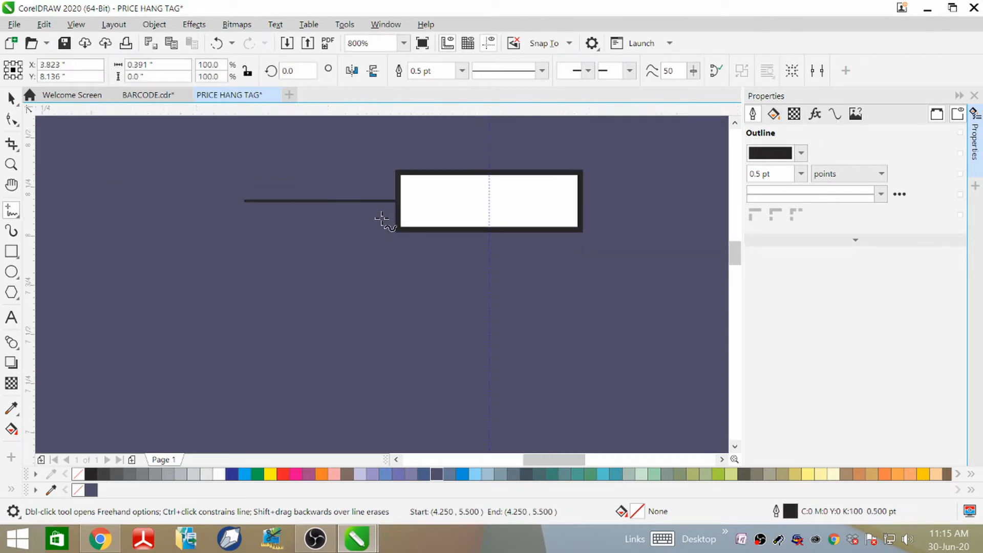
scroll(373, 215, "up", 2)
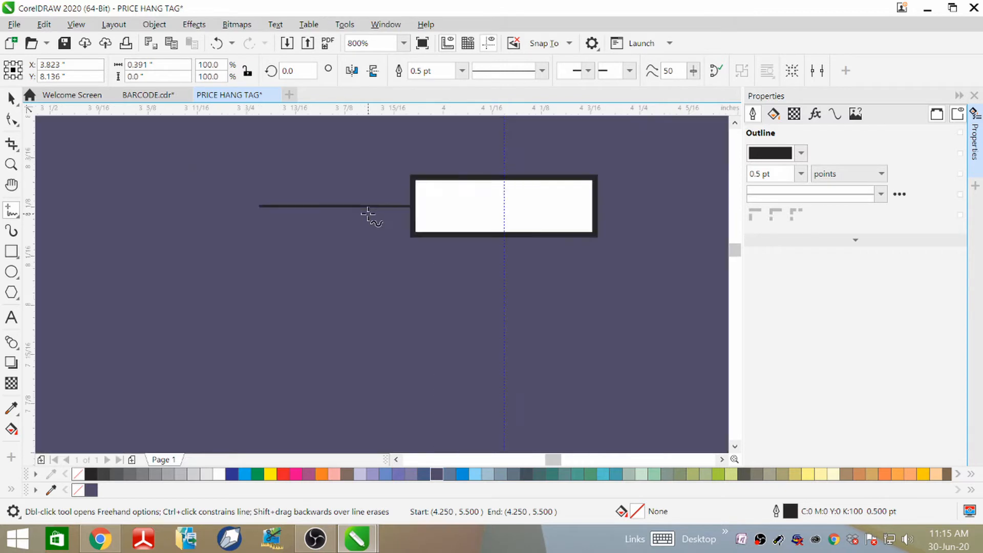
scroll(380, 217, "down", 1)
Lengthen the line leftward to about 0.58 inches and shift it slightly left, away from the slot.
left_click(11, 97)
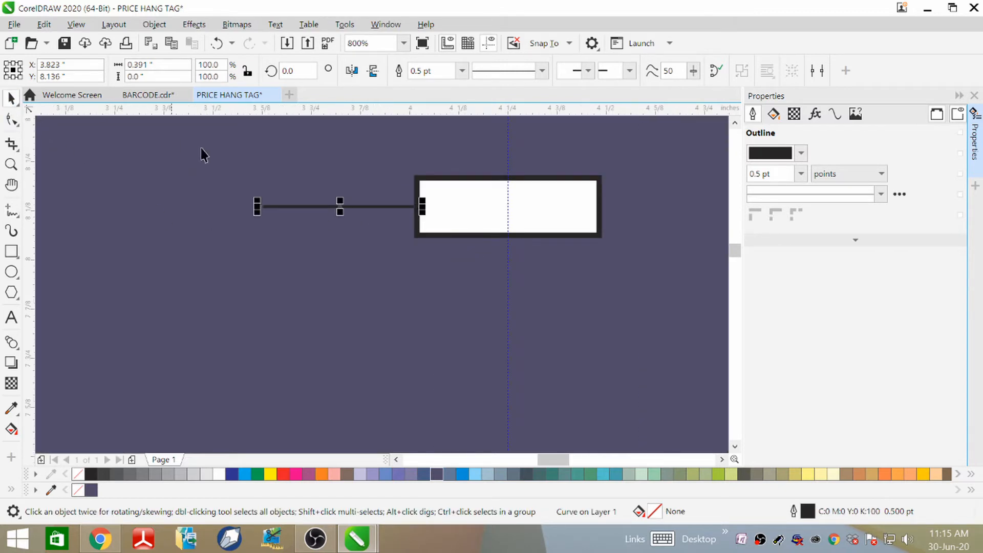
scroll(258, 207, "up", 1)
left_click_drag(262, 203, 111, 203)
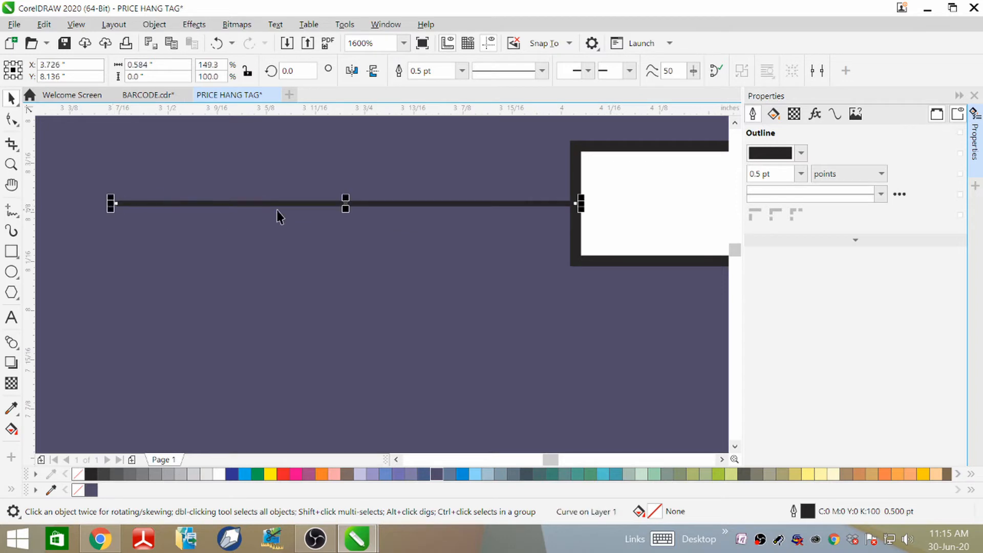
scroll(295, 216, "down", 2)
scroll(303, 224, "up", 2)
left_click_drag(325, 202, 304, 202)
scroll(303, 201, "down", 2)
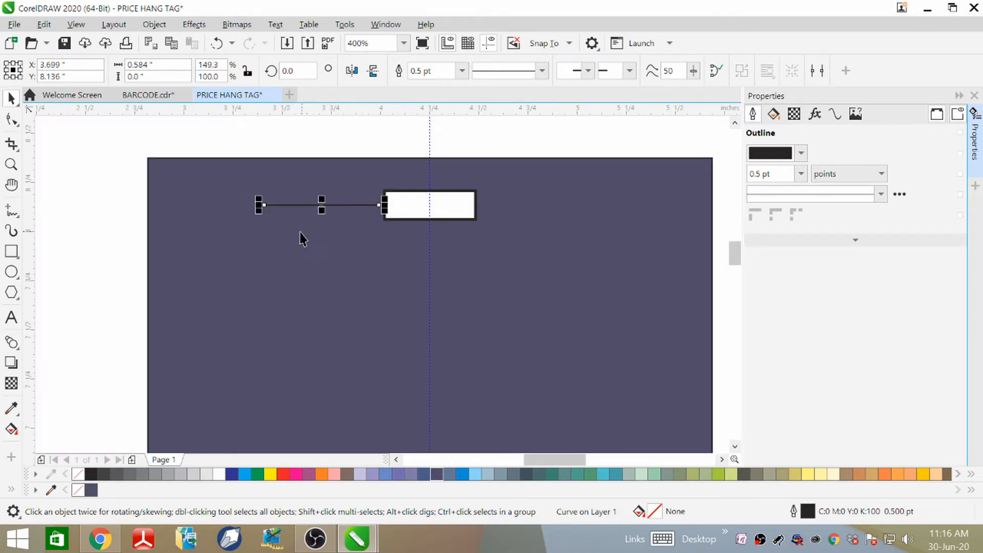
Set the line's outline width to 1.5 pt.
left_click(462, 70)
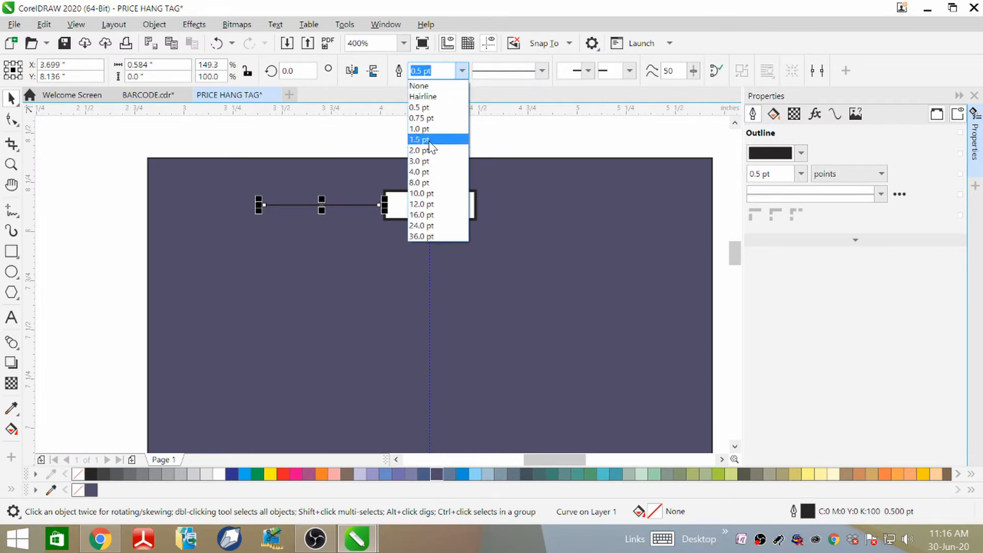
left_click(429, 140)
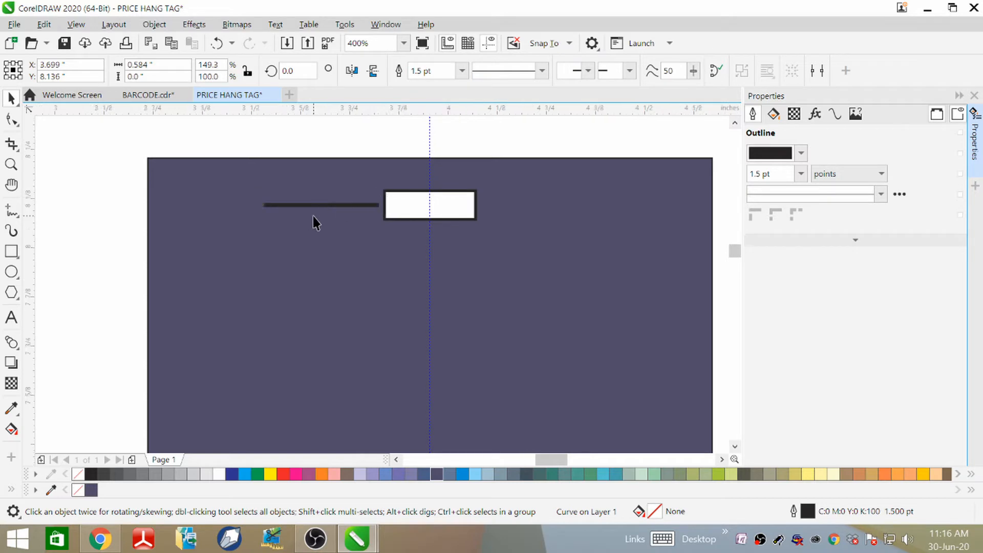
scroll(313, 215, "up", 3)
scroll(436, 135, "down", 2)
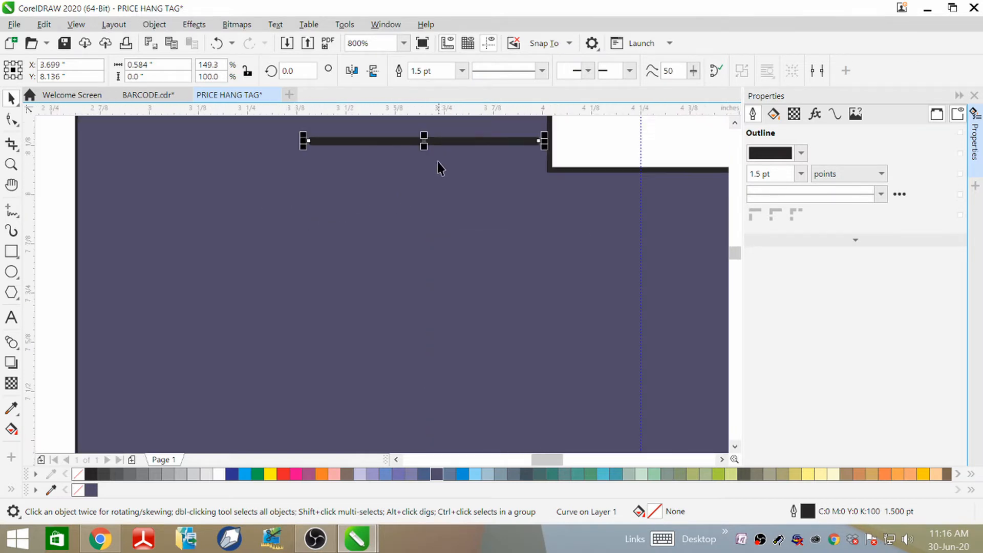
Extend the line toward the tag's left edge and pull its inner end away from the slot, about 0.94 inches long.
scroll(425, 140, "down", 1)
left_click_drag(363, 153, 288, 169)
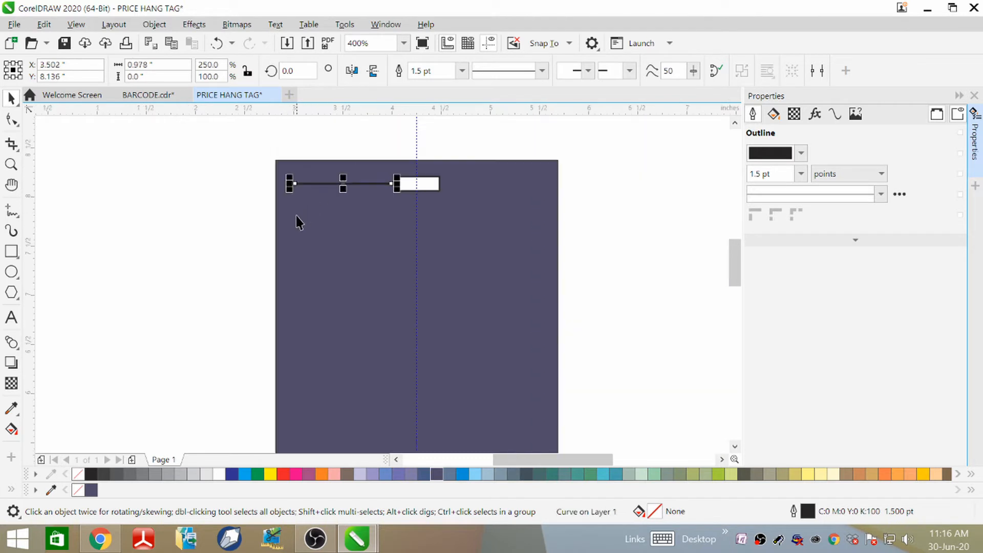
scroll(410, 169, "up", 1)
left_click_drag(459, 206, 443, 205)
scroll(443, 200, "down", 1)
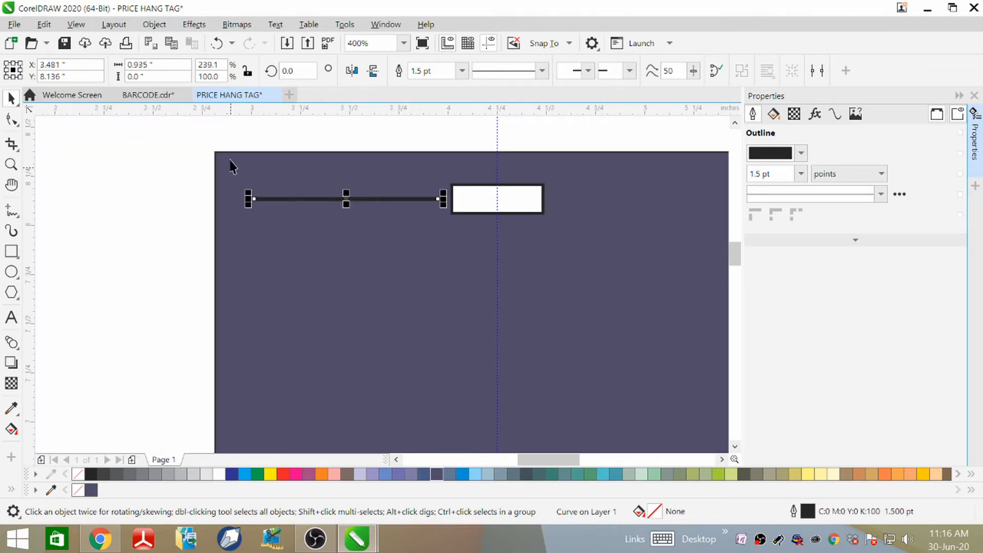
Colour the line's outline green (C:40 M:0 Y:100 K:0) and deselect it.
right_click(719, 475)
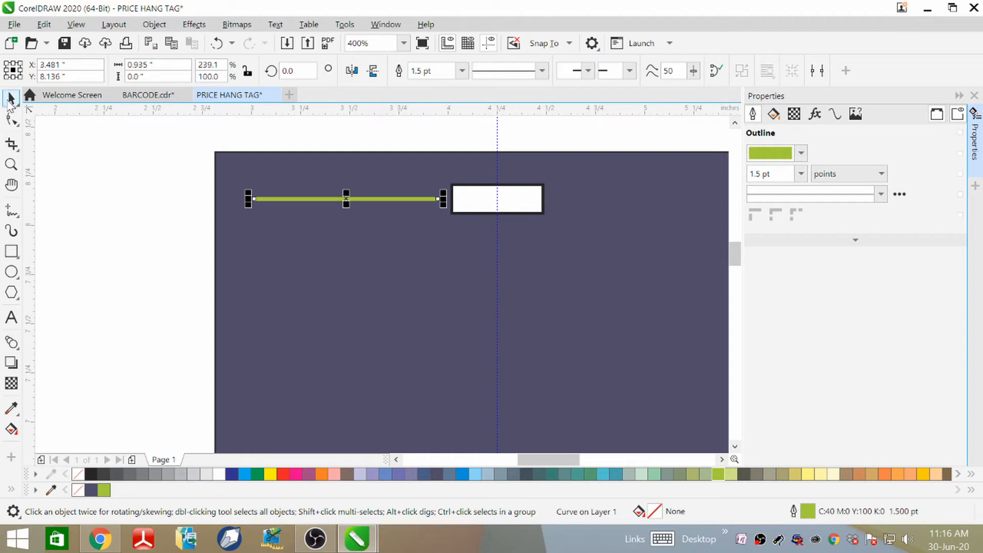
left_click(85, 176)
left_click(371, 202)
left_click(367, 203)
left_click(159, 234)
left_click(342, 201)
left_click_drag(348, 201, 558, 206)
left_click_drag(617, 205, 645, 204)
scroll(370, 210, "down", 1)
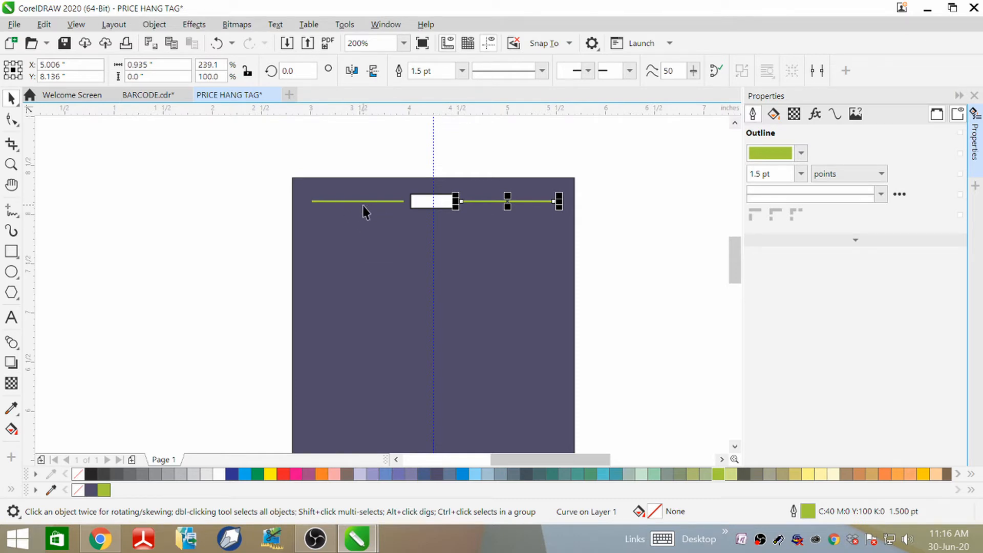
key("ctrl+z")
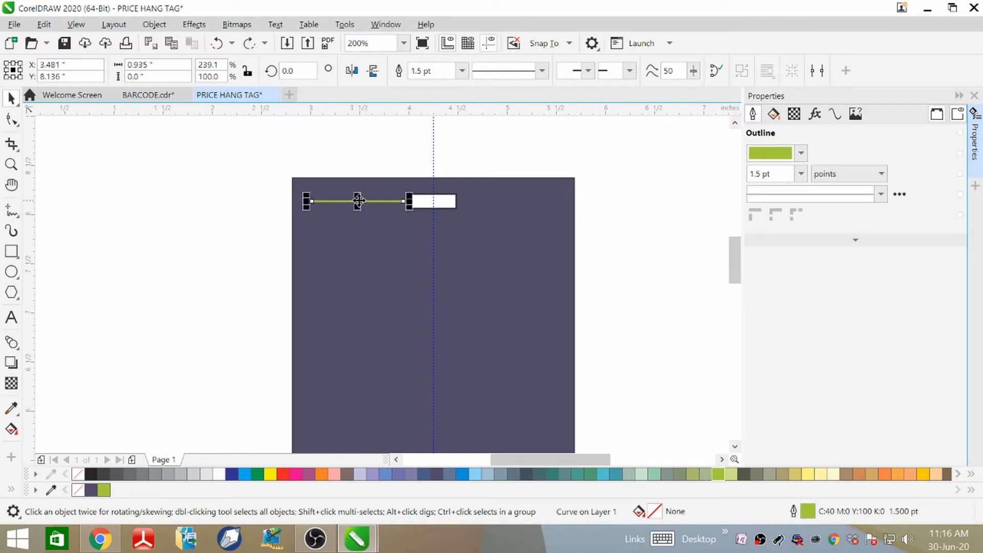
Copy the green line horizontally to the right of the slot, leaving a matching gap, and deselect it.
left_click_drag(358, 201, 506, 201)
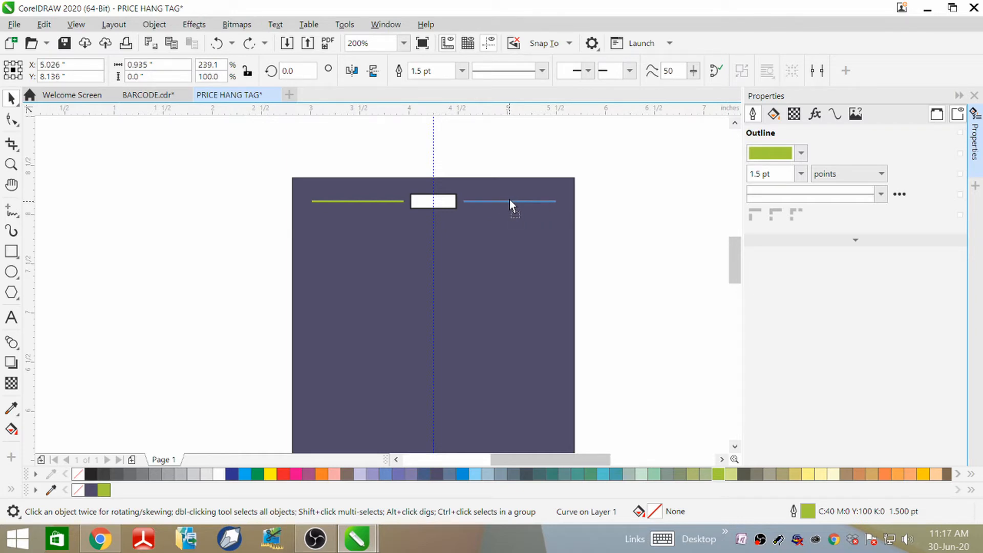
left_click_drag(509, 201, 509, 201)
scroll(510, 201, "up", 2)
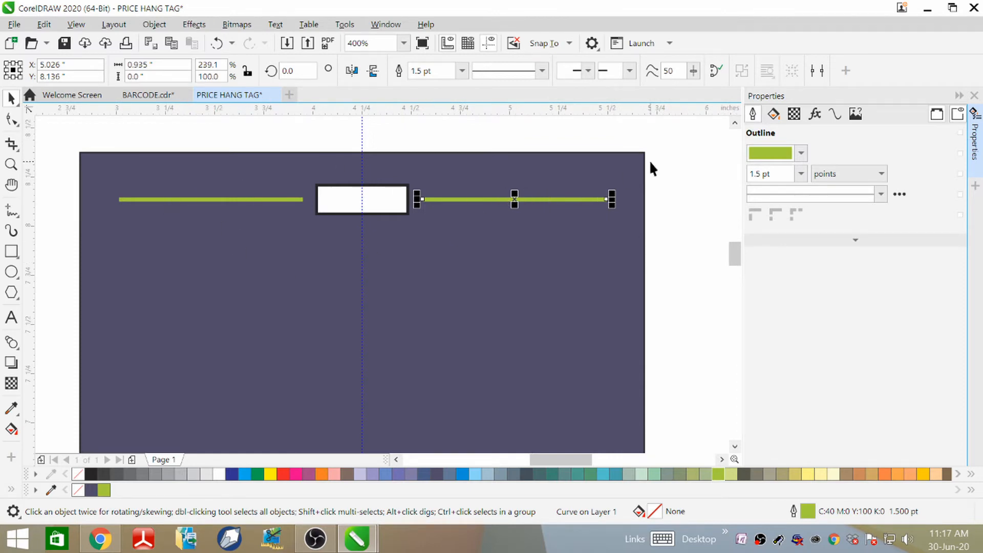
scroll(635, 152, "down", 2)
left_click(654, 198)
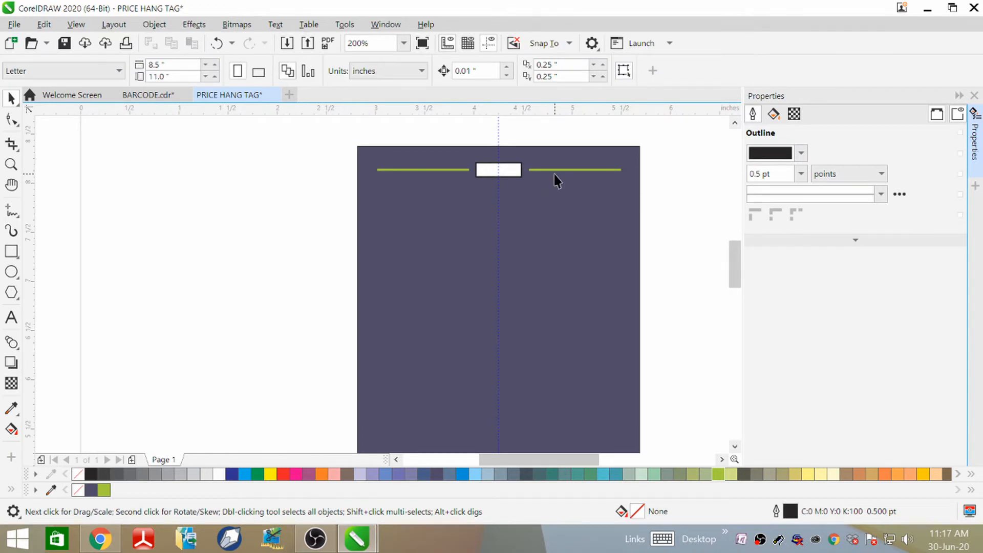
Place a copy of the left green line below the slot on the vertical guideline, at about Y 7.07 inches.
left_click(421, 171)
left_click_drag(422, 172, 498, 273)
scroll(483, 203, "down", 2)
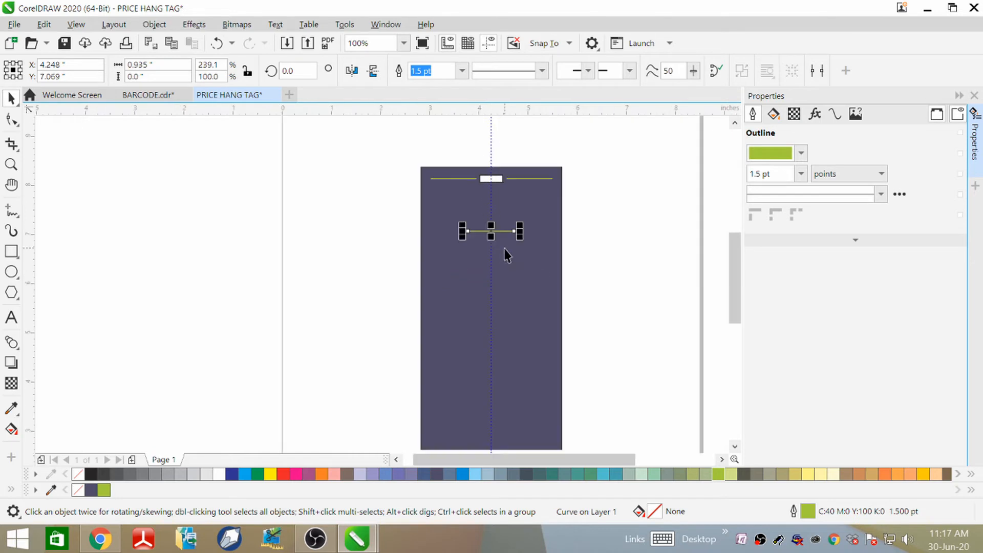
Check the reference tag in BARCODE.cdr, then lower the middle line to about Y 6.79 inches and widen it evenly to about 2.48 inches.
left_click(166, 100)
scroll(164, 99, "up", 2)
scroll(165, 99, "down", 2)
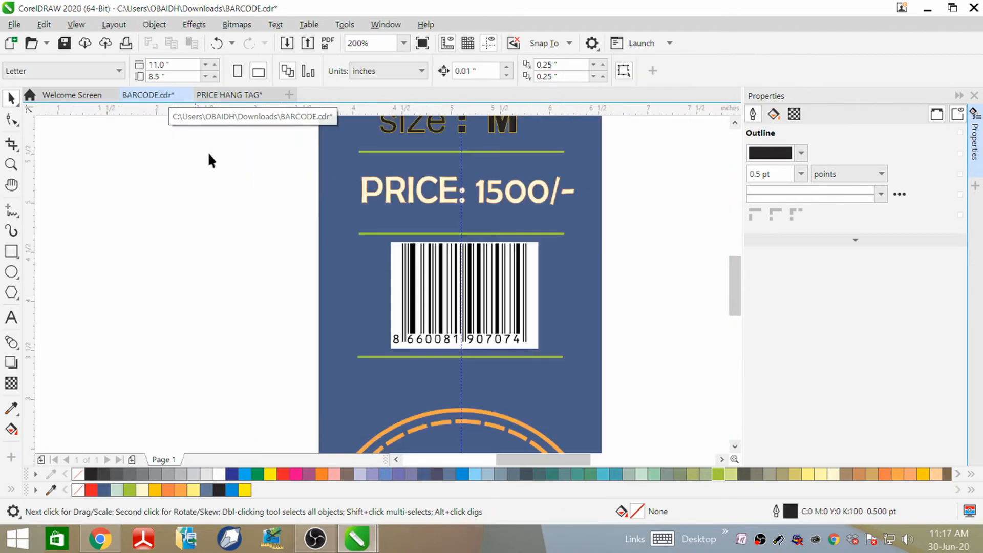
scroll(339, 228, "down", 1)
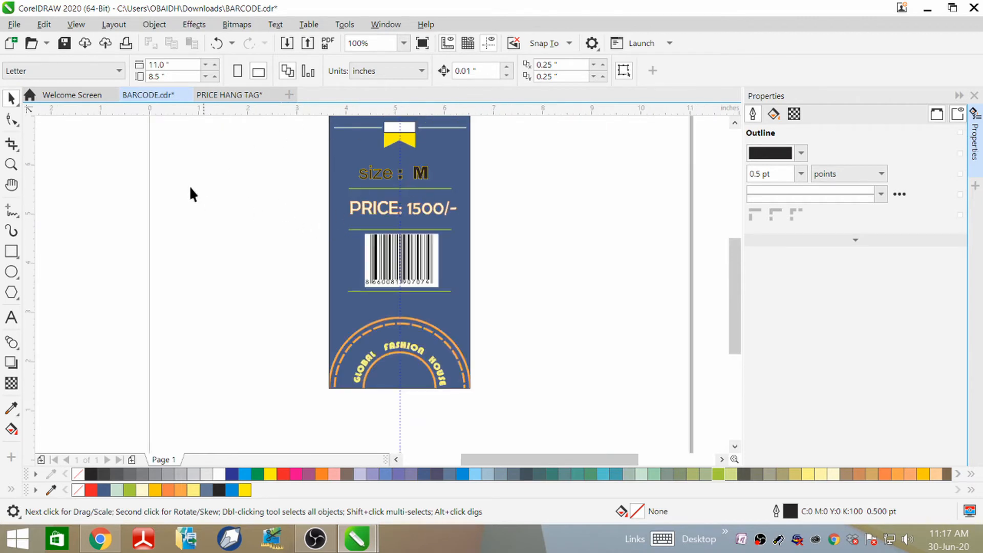
left_click(245, 96)
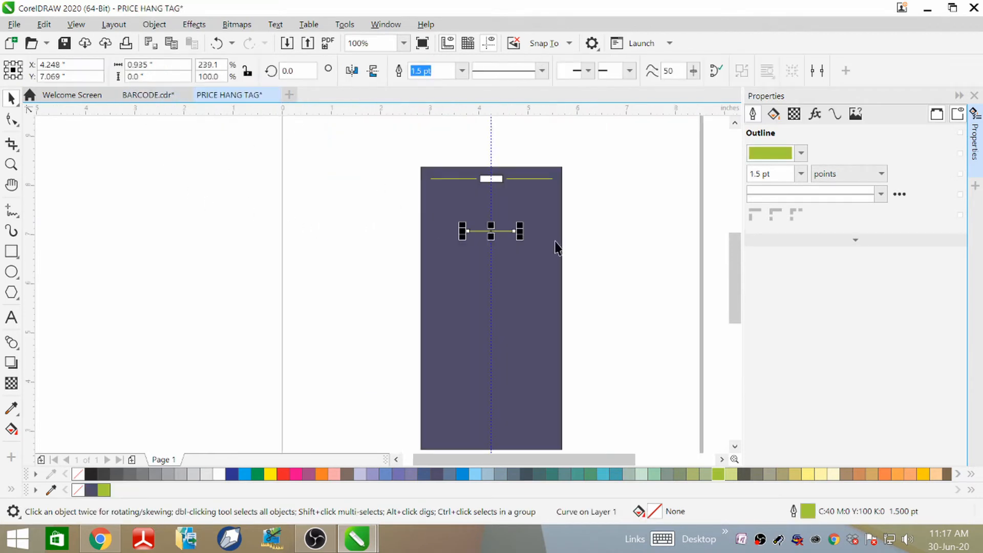
left_click_drag(491, 230, 489, 245)
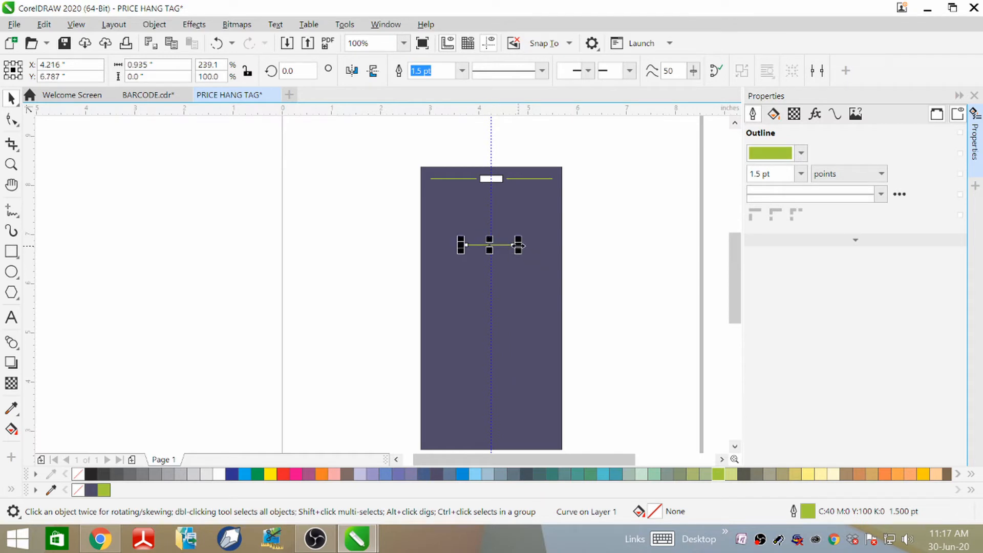
left_click_drag(518, 245, 556, 246)
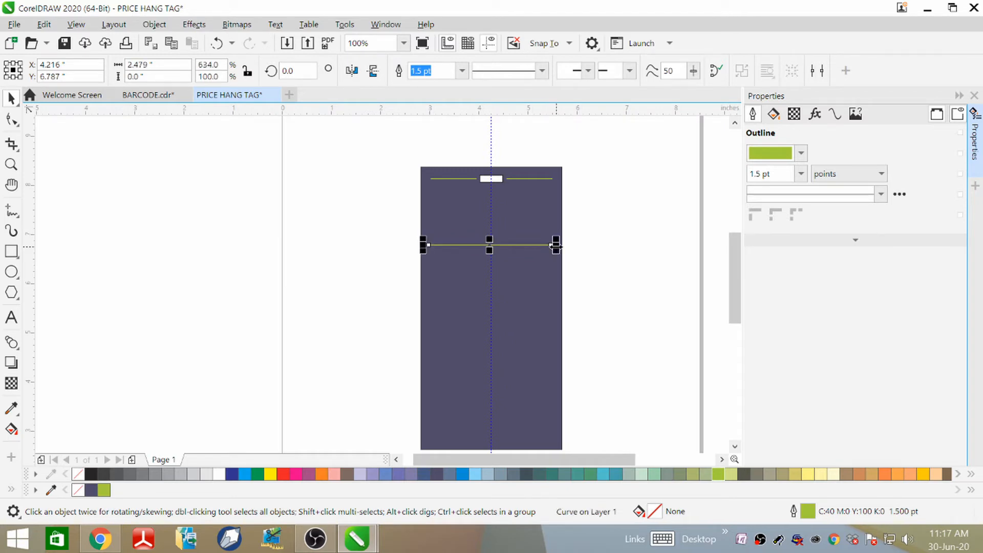
left_click(338, 266)
scroll(507, 248, "up", 3)
scroll(507, 248, "down", 3)
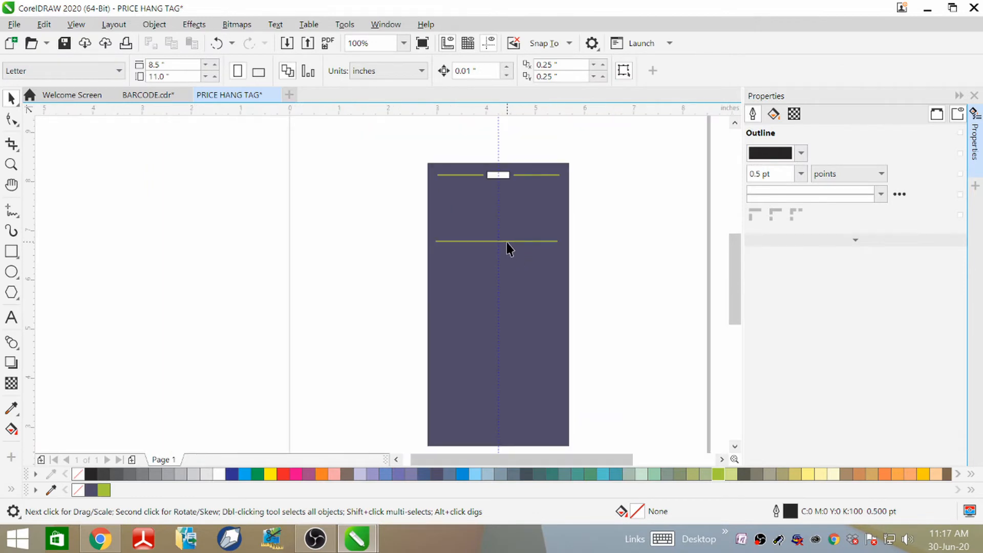
Set the wide middle line's outline width to 2.0 pt.
left_click(506, 241)
scroll(507, 242, "up", 3)
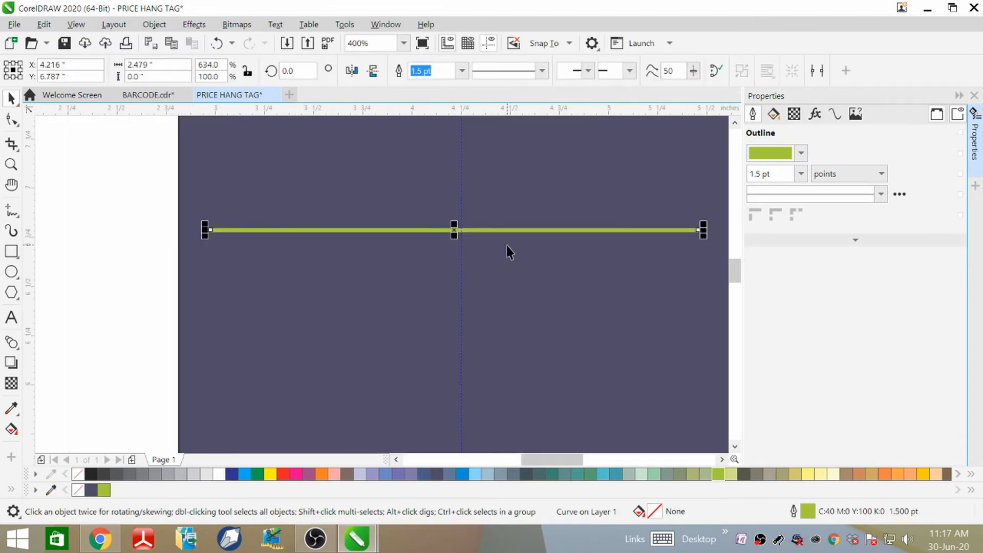
scroll(461, 292, "down", 1)
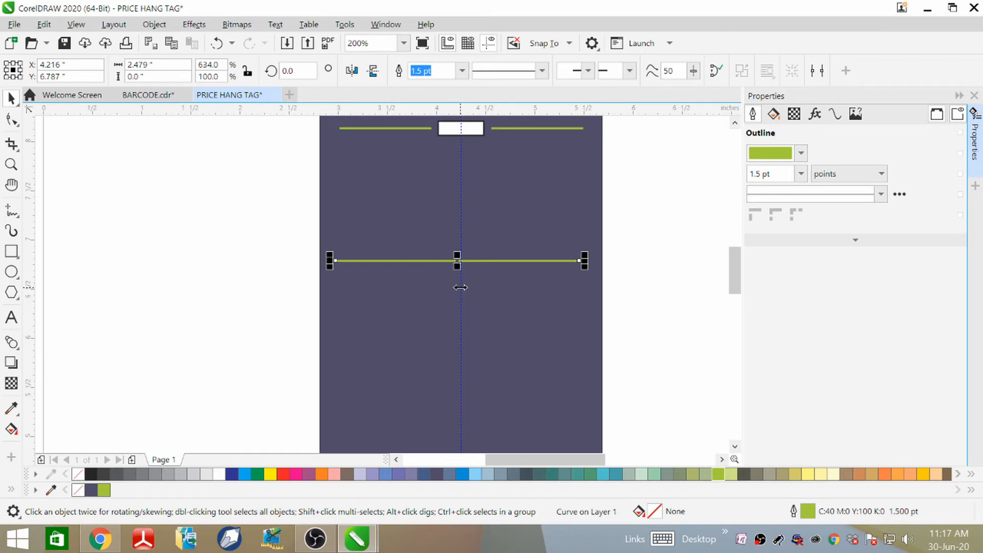
left_click(541, 72)
left_click(542, 72)
left_click(462, 72)
left_click(428, 152)
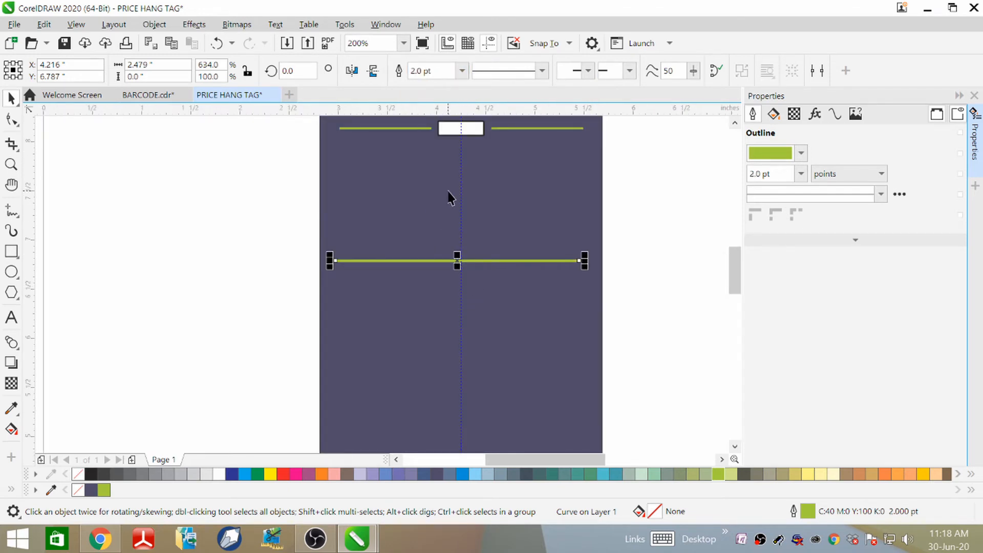
scroll(449, 197, "down", 2)
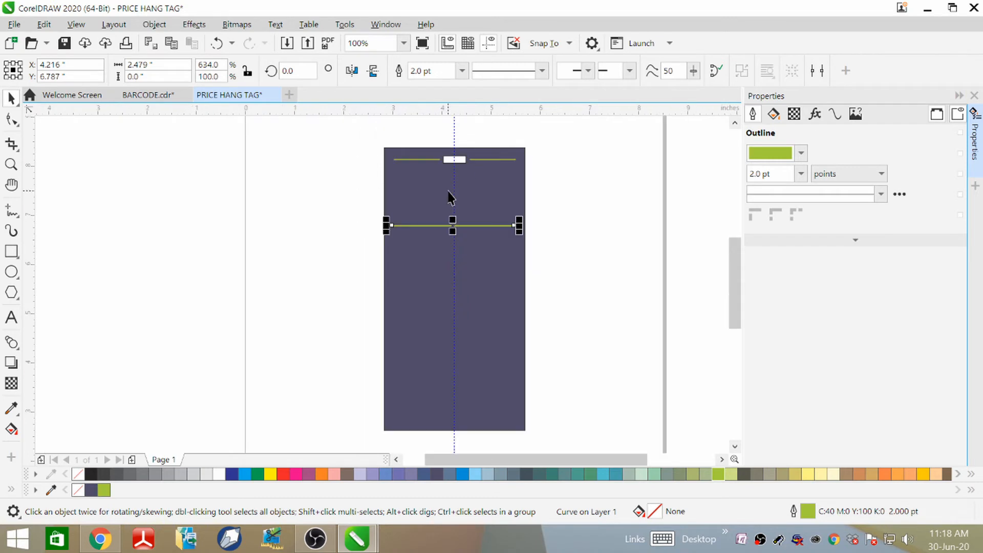
Check the size label in BARCODE.cdr and add the text "SIZE : M" above the wide line in the PRICE HANG TAG document.
left_click(173, 97)
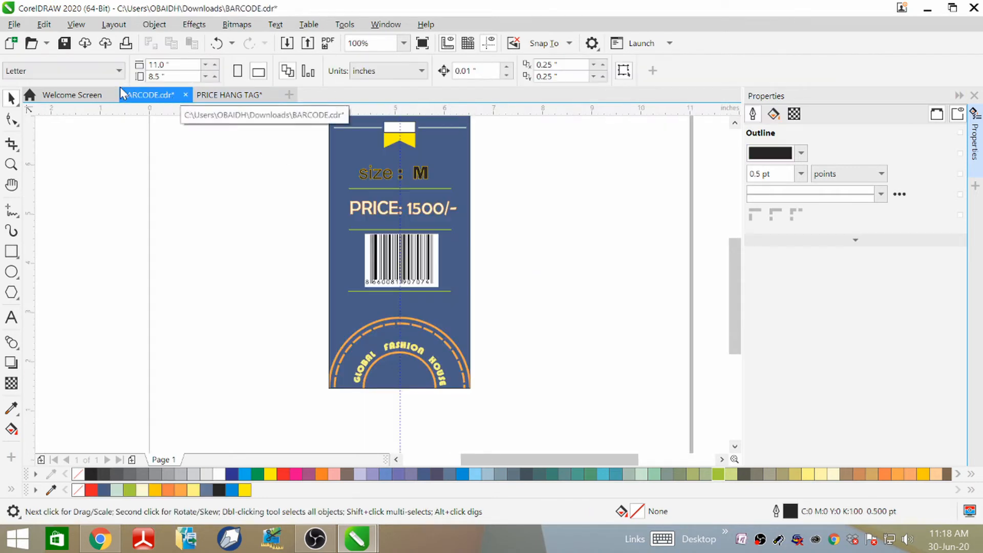
left_click(214, 96)
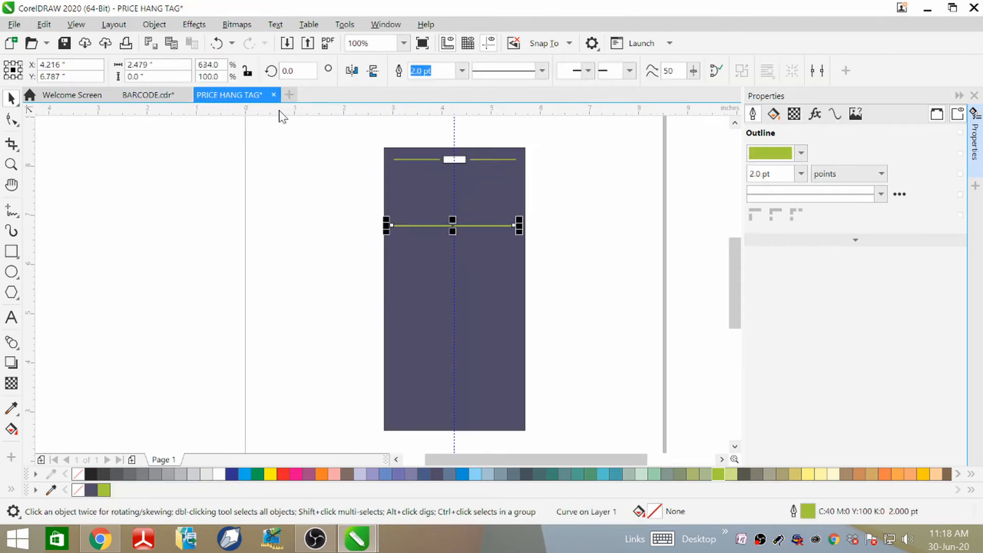
left_click(11, 318)
left_click(404, 214)
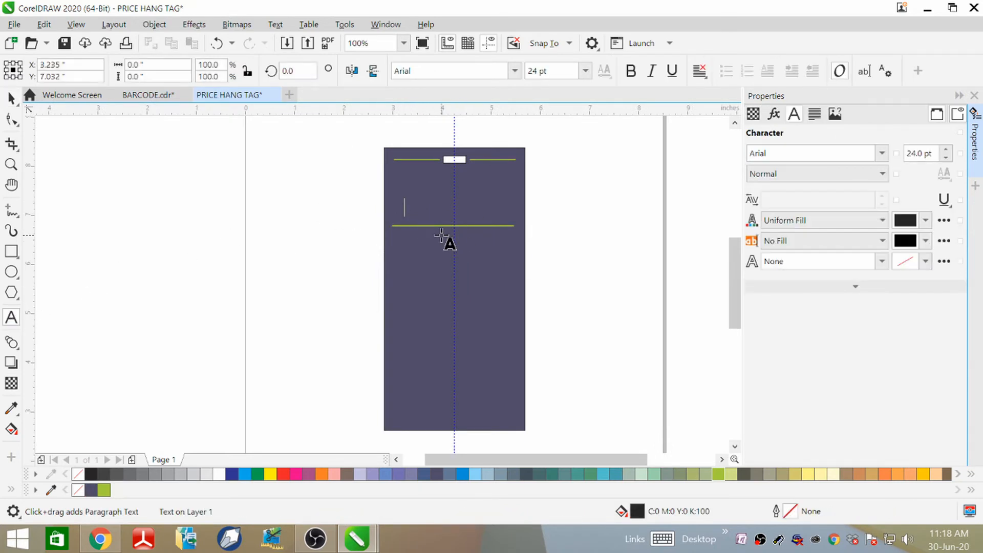
type("SIZE   ")
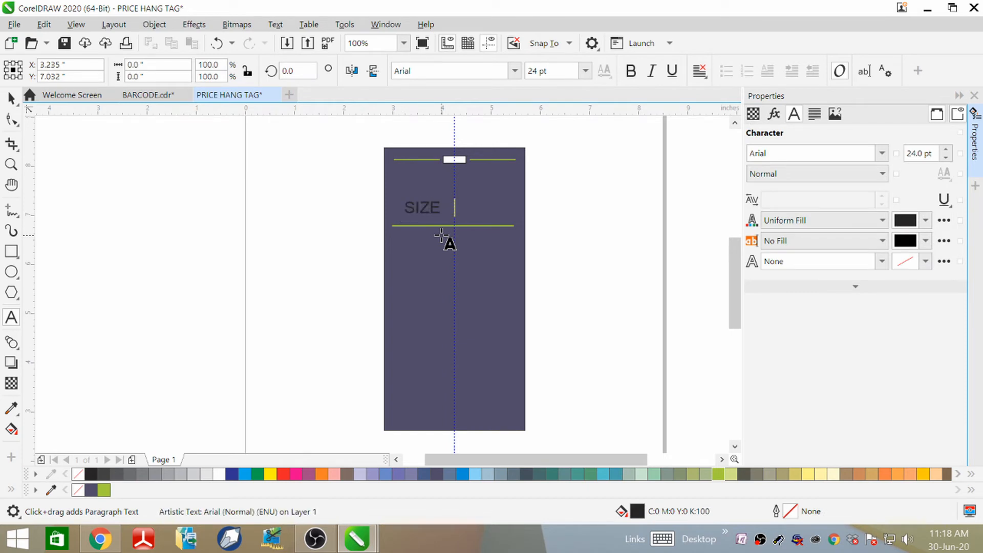
type(":   M")
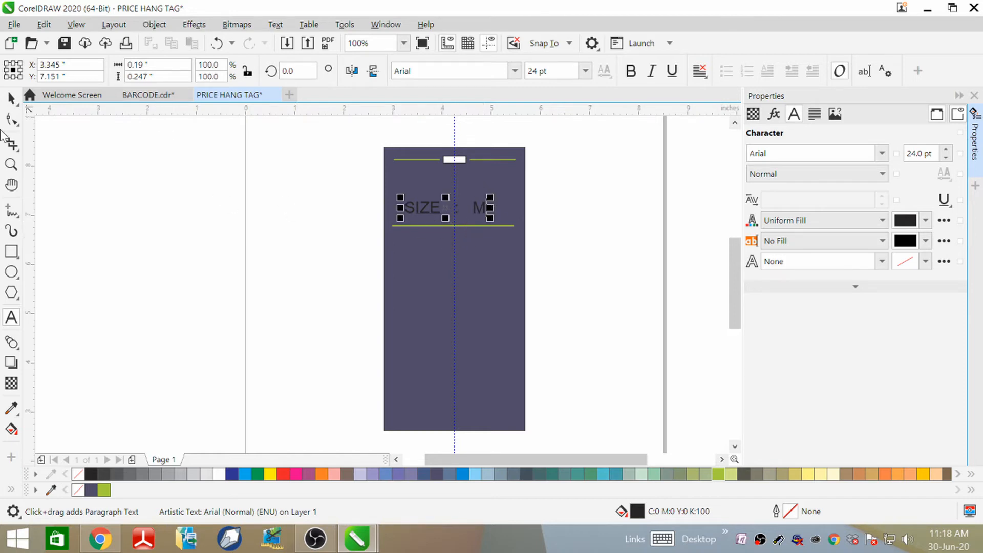
Set the size label's font to Franklin Gothic Heavy and nudge the label right to about X 4.04 inches.
left_click(12, 98)
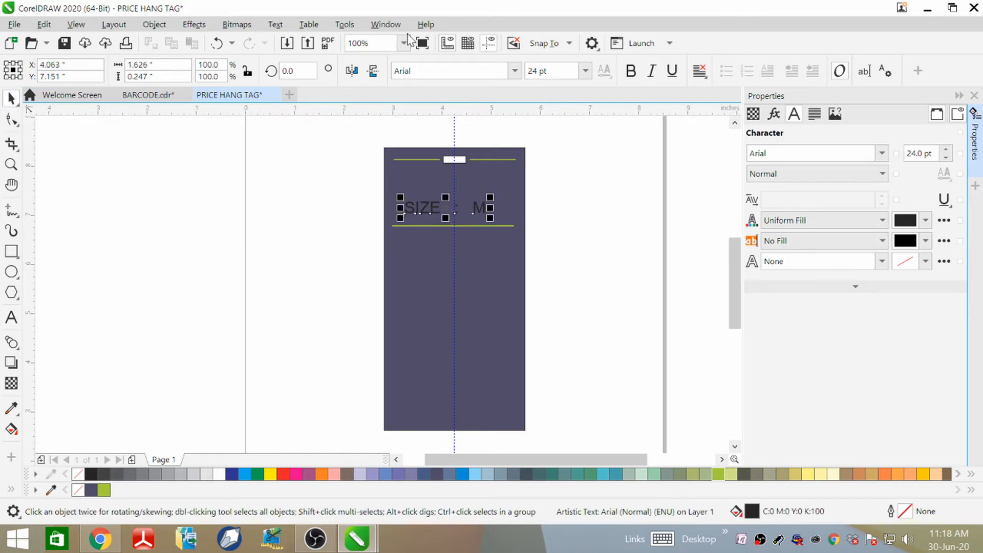
left_click(515, 71)
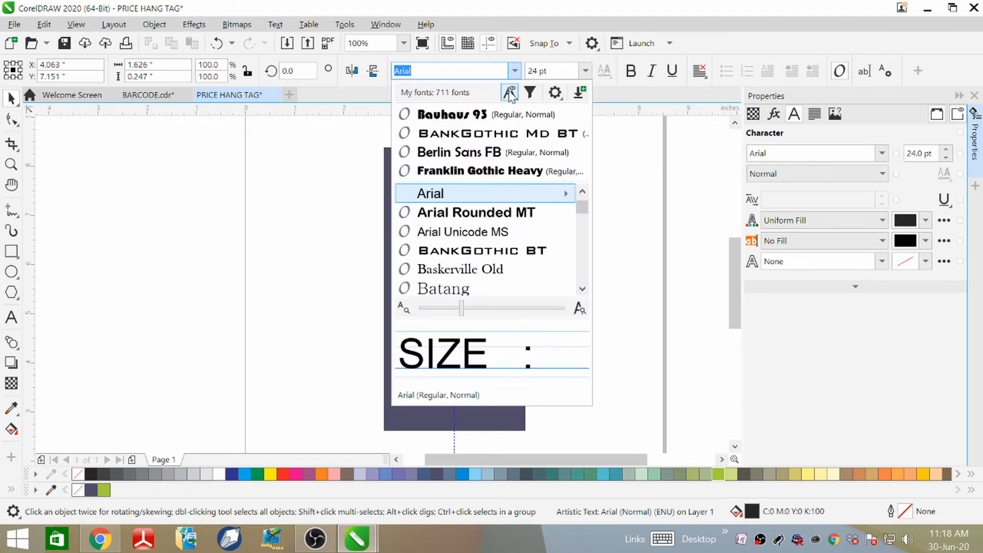
left_click(490, 171)
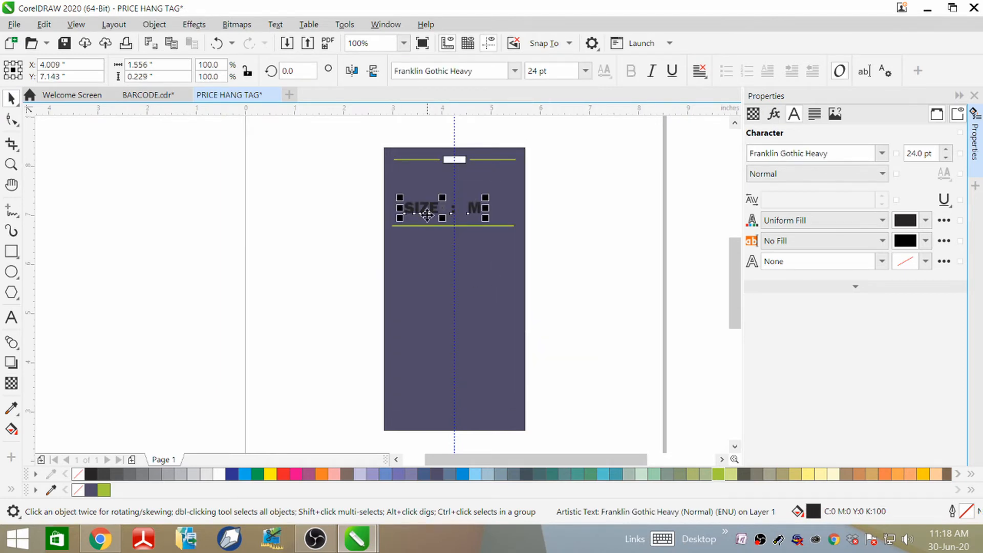
scroll(426, 232, "up", 2)
scroll(435, 213, "down", 1)
mouse_move(456, 206)
left_mouse_down()
mouse_move(471, 205)
mouse_move(457, 208)
left_mouse_up()
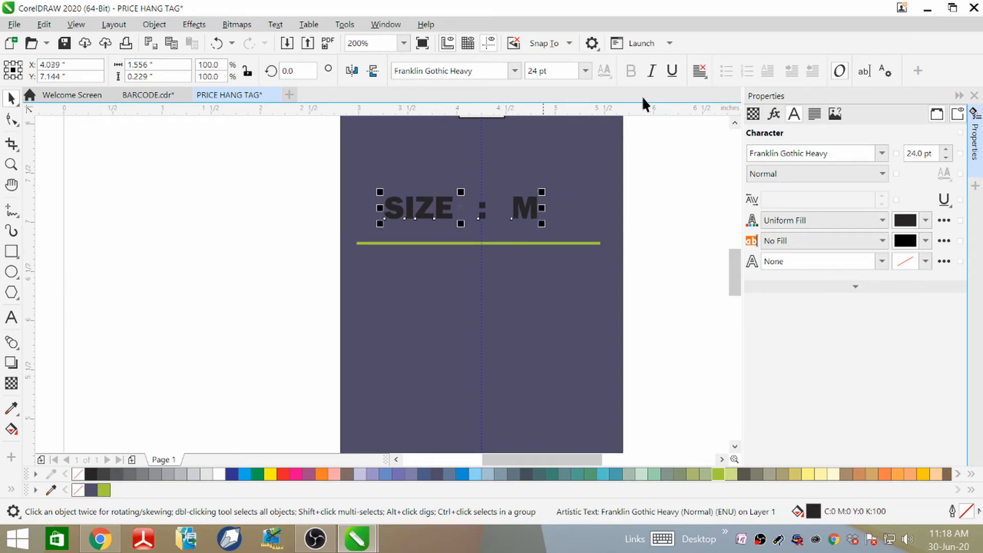
Remove the extra space before the colon in the size label and enlarge the label to about 34 pt.
left_click(14, 318)
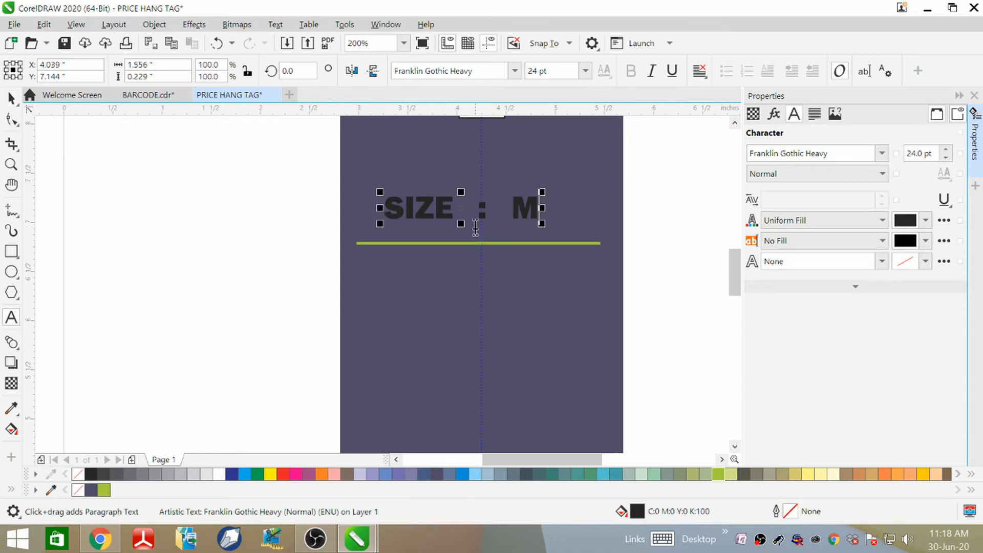
left_click(469, 219)
left_click(469, 210)
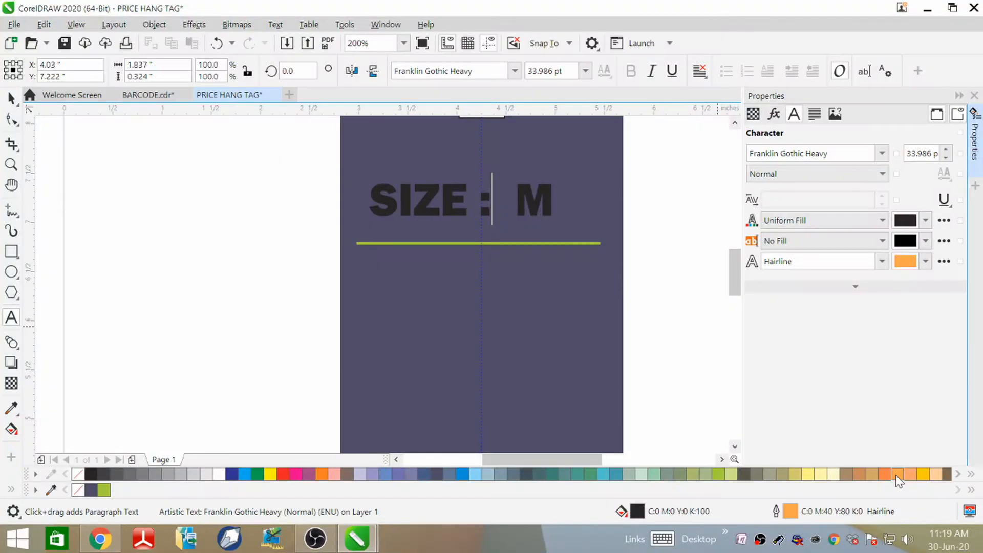
key("ctrl+space")
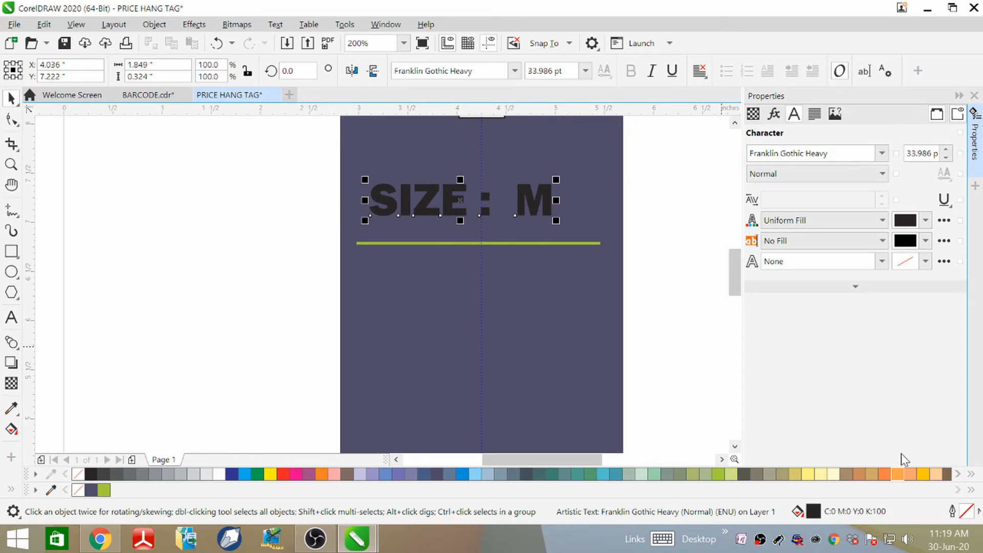
Try a light orange and a white hairline outline on the size label, checking each one close up.
right_click(898, 474)
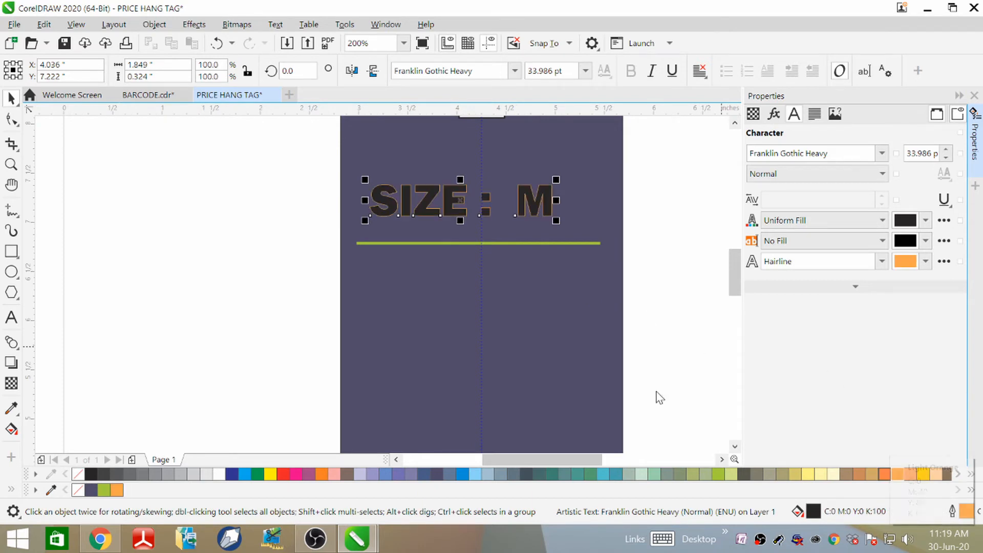
scroll(440, 210, "up", 6)
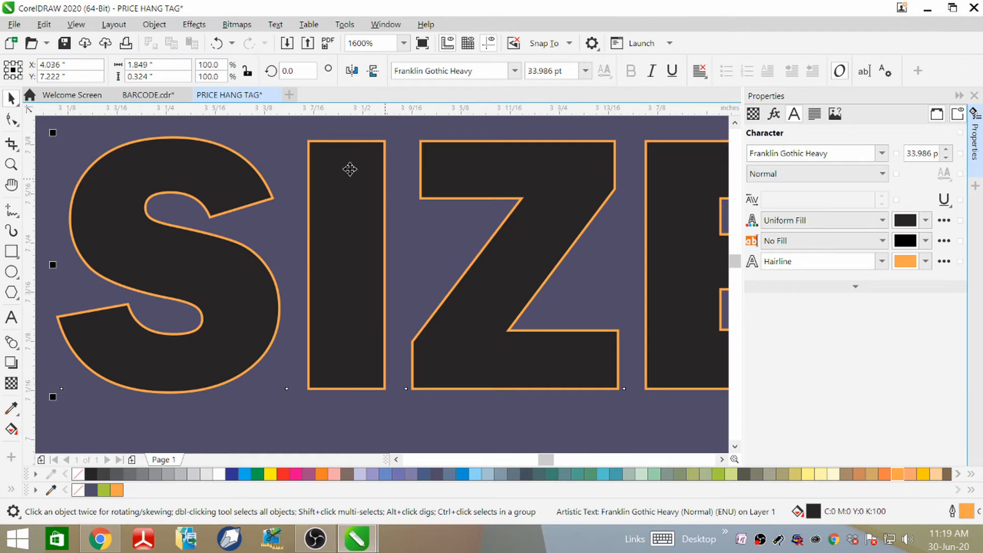
scroll(337, 164, "down", 4)
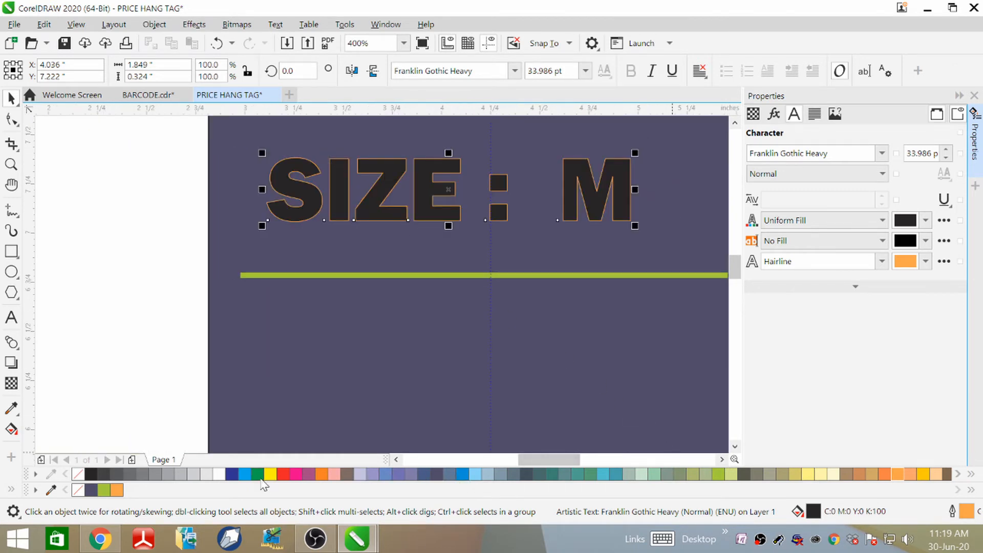
right_click(223, 476)
scroll(394, 165, "up", 4)
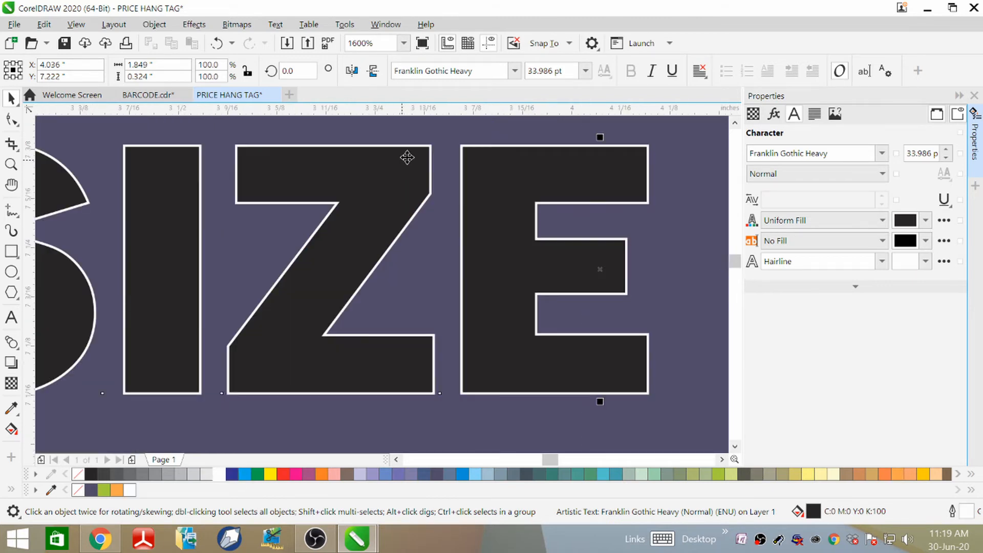
scroll(404, 159, "down", 2)
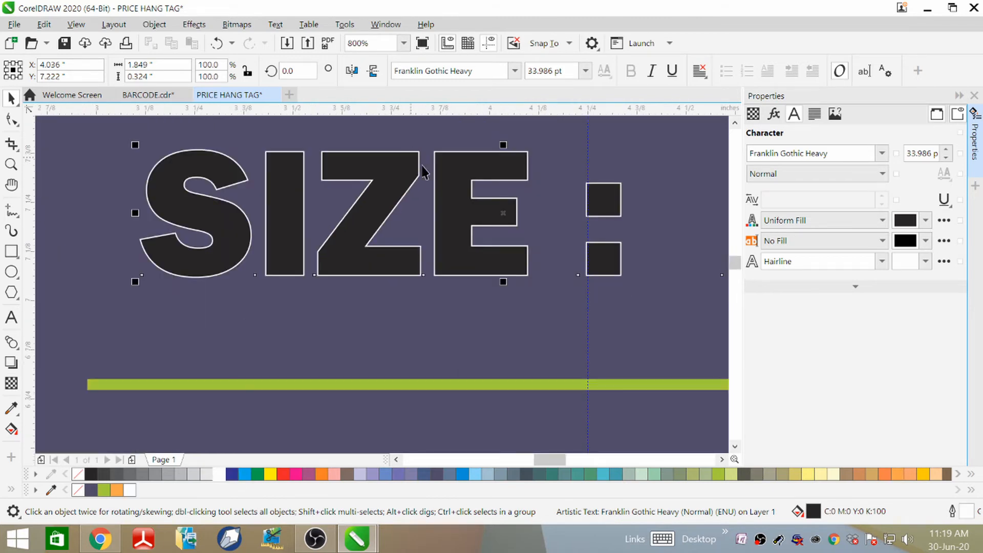
Give the size label a golden yellow hairline outline and deselect it.
right_click(926, 476)
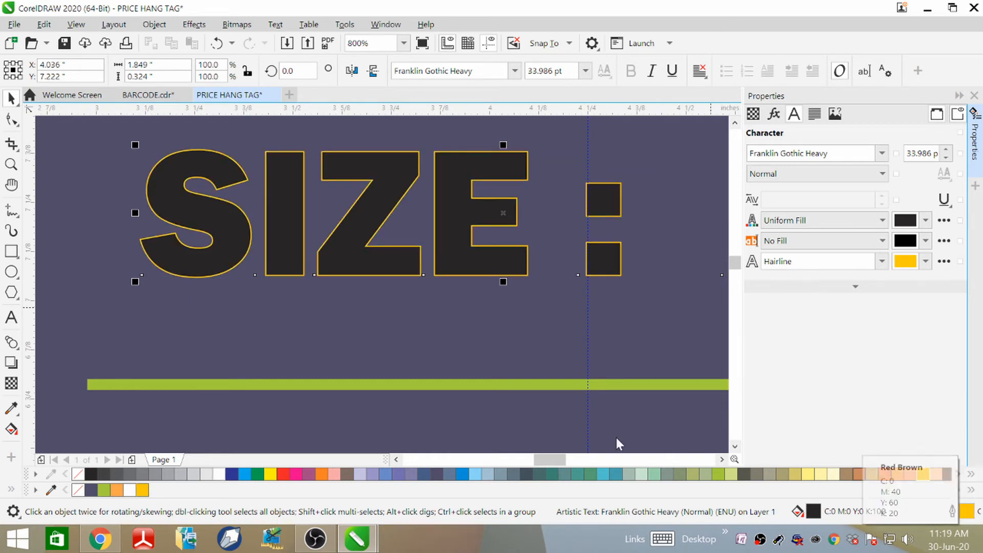
scroll(343, 218, "down", 3)
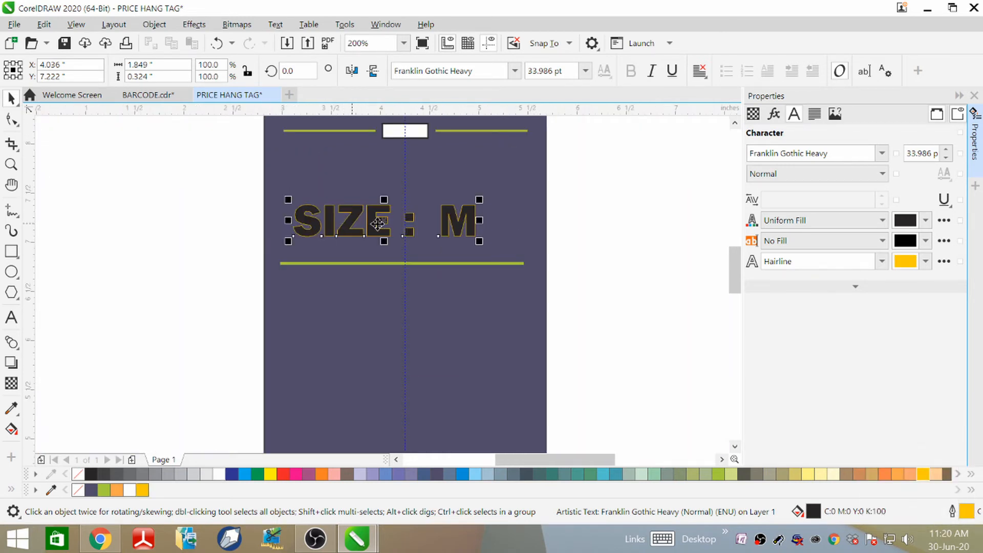
left_click(584, 215)
scroll(468, 186, "down", 1)
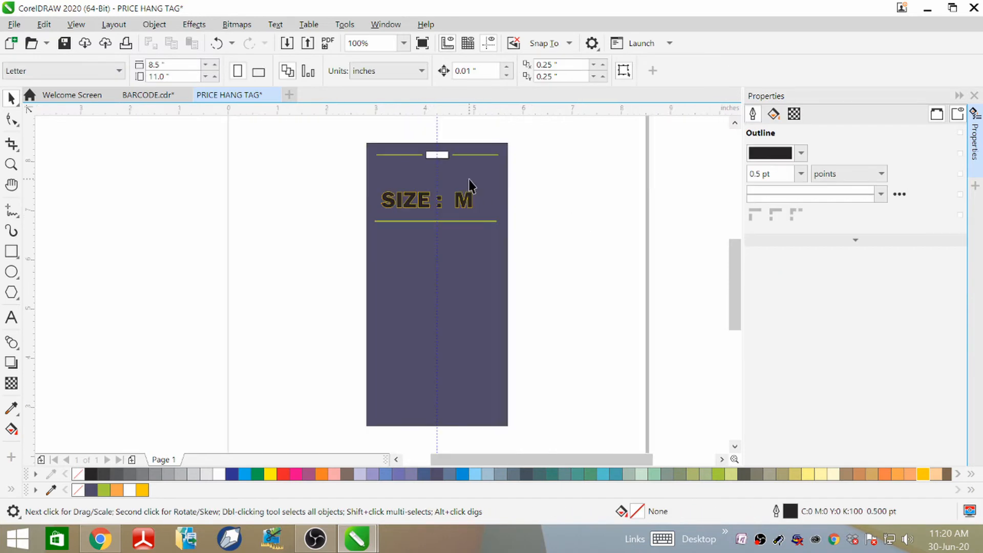
Place a copy of the wide green line straight below the original, at about Y 5.83 inches.
scroll(439, 230, "up", 1)
left_click(444, 220)
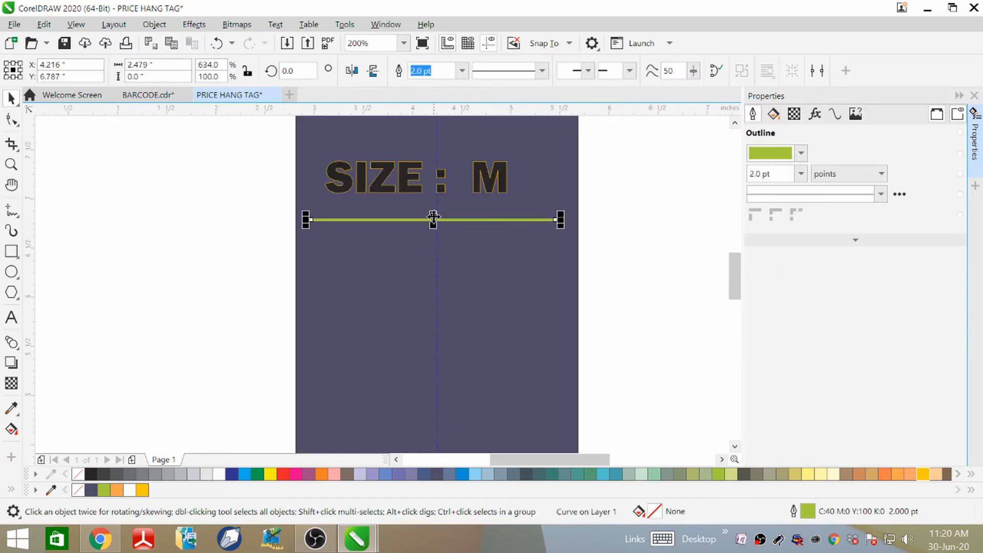
left_click_drag(433, 217, 442, 314)
key("ctrl+z")
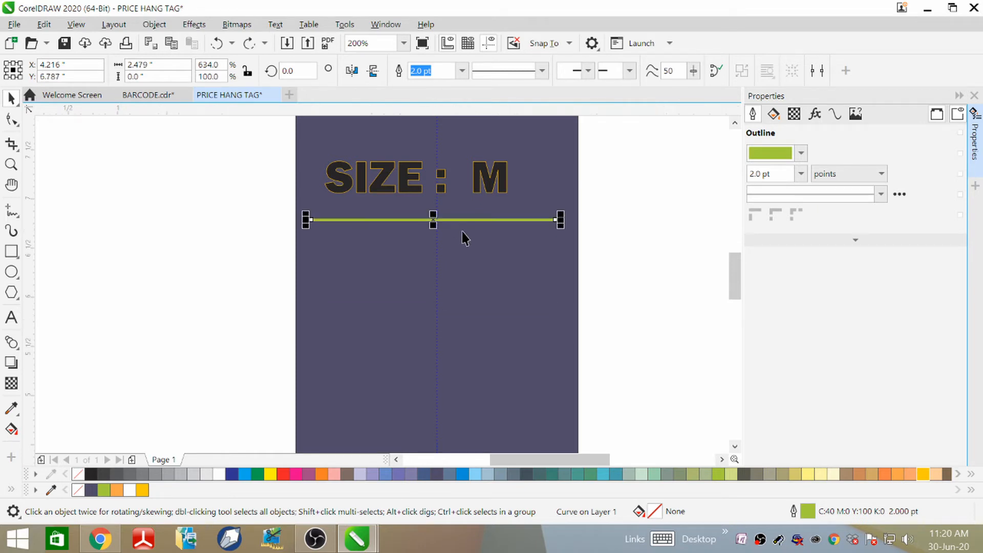
left_click_drag(436, 224, 443, 312)
scroll(437, 264, "down", 3)
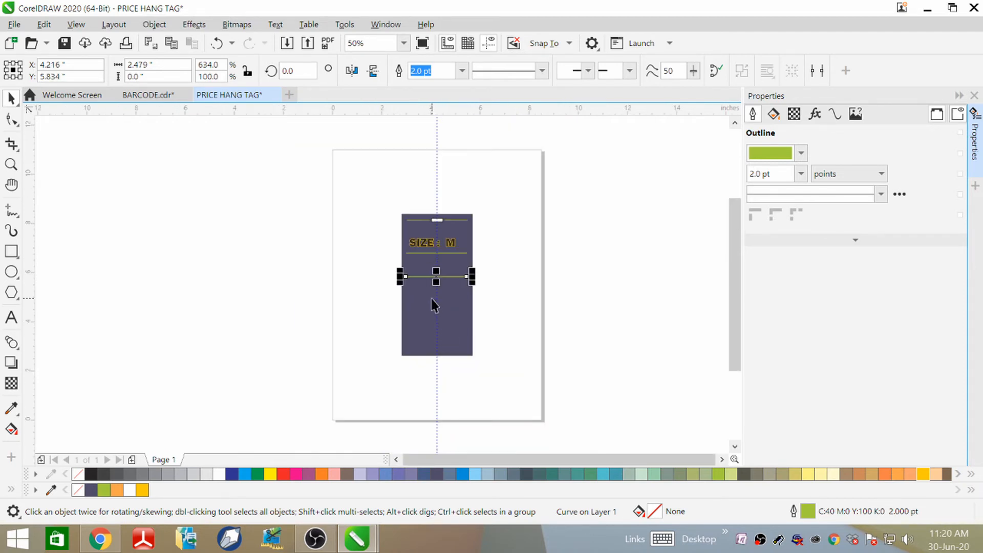
scroll(474, 254, "up", 2)
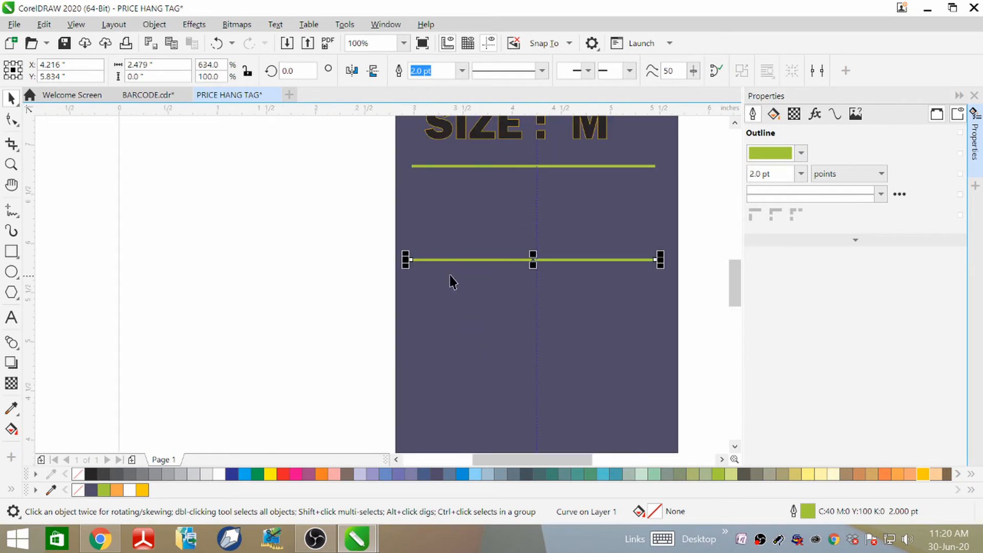
scroll(535, 225, "down", 2)
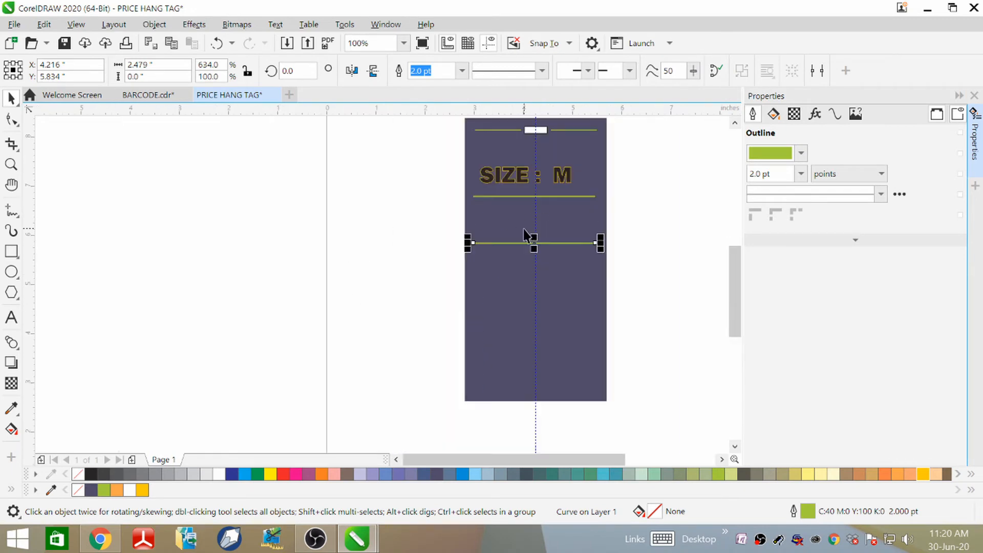
scroll(547, 225, "up", 2)
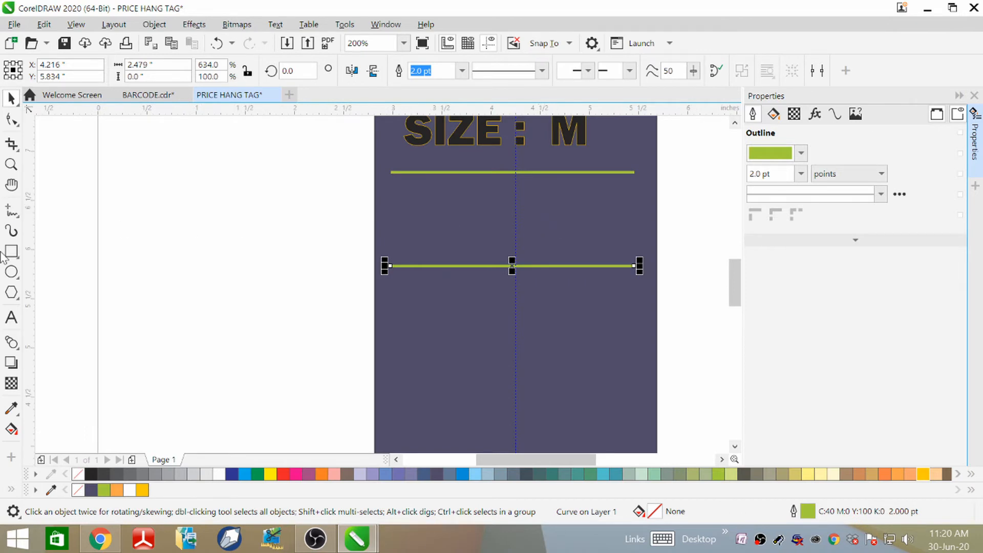
Add the text "PRIC3E : 1500/-" between the two wide green lines and shift it left to about X 4.31 inches.
left_click(12, 316)
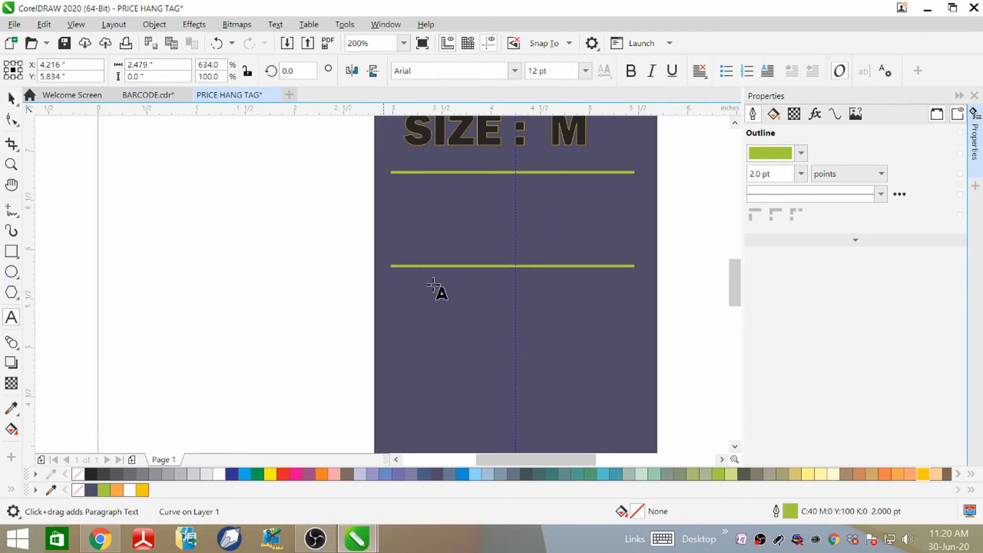
left_click(443, 229)
type("PRIO")
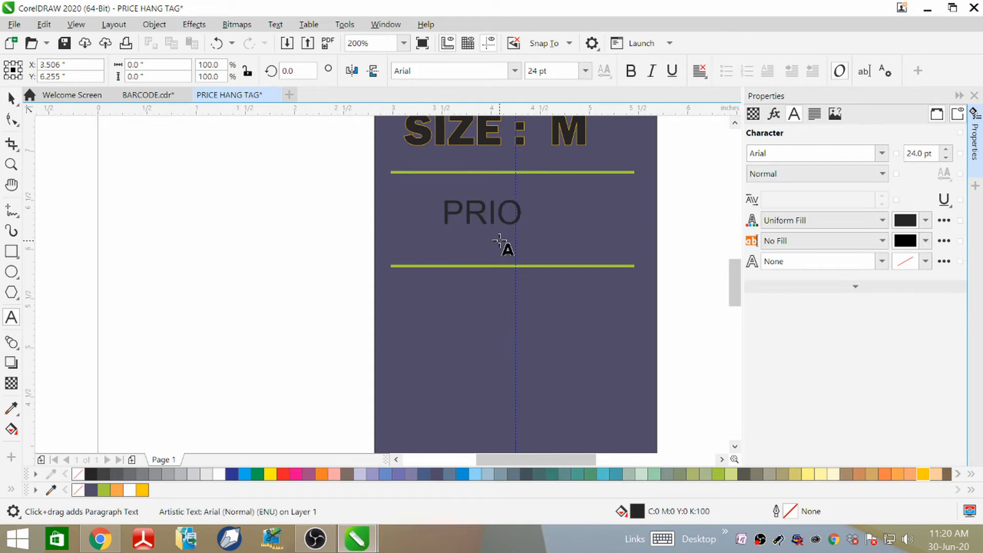
key("BackSpace")
type("C3E")
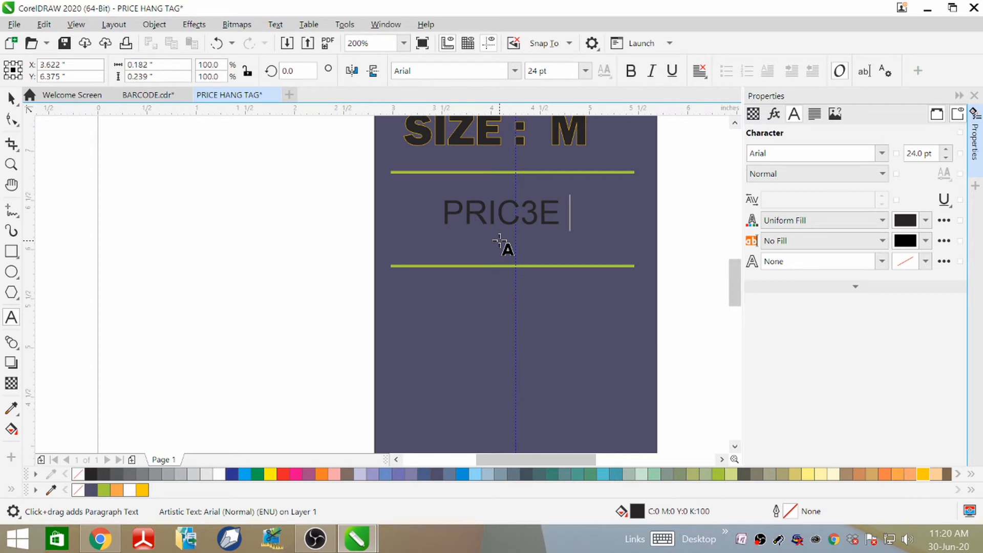
type("  :  1500/-")
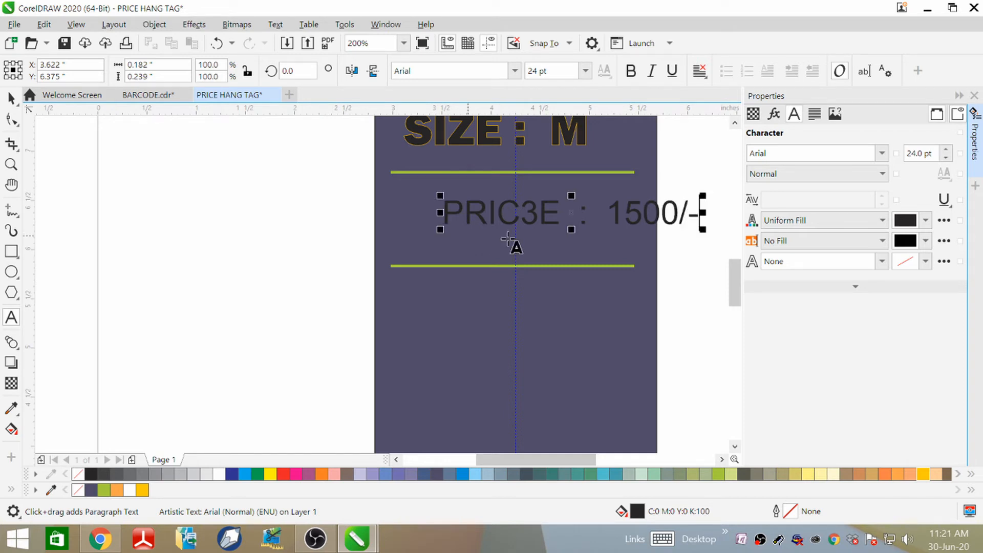
left_click_drag(573, 213, 525, 213)
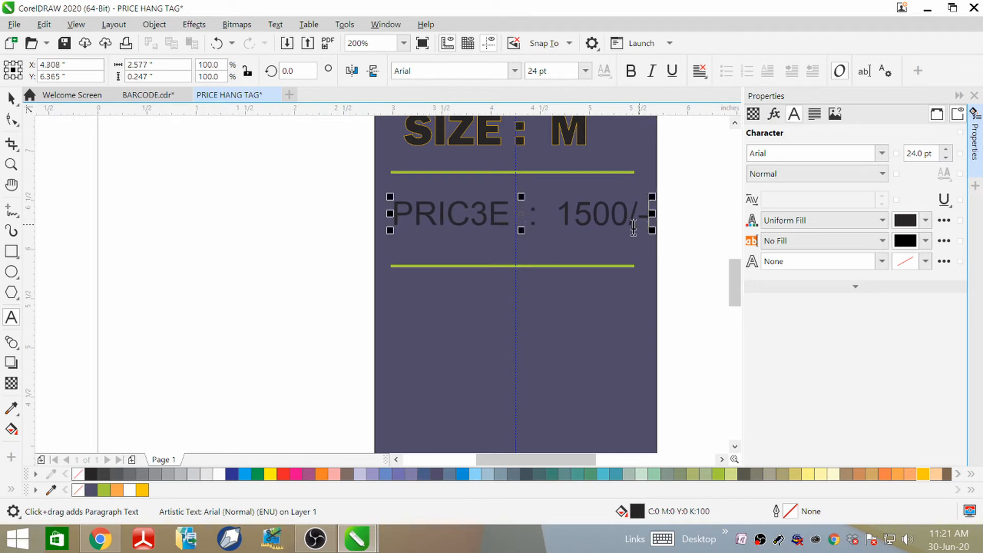
Remove one space on each side of the colon in the price text.
left_click(12, 97)
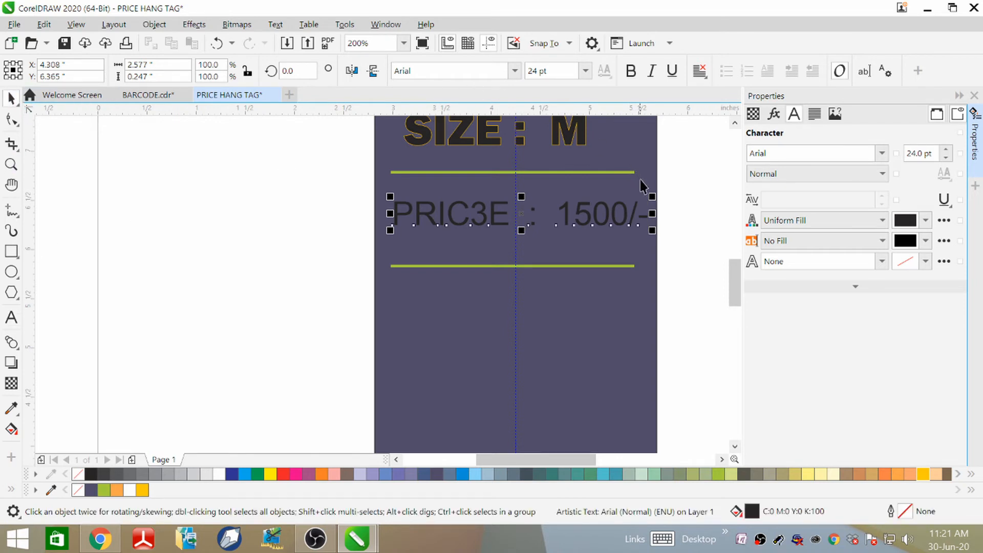
left_click(566, 215)
left_click(558, 215)
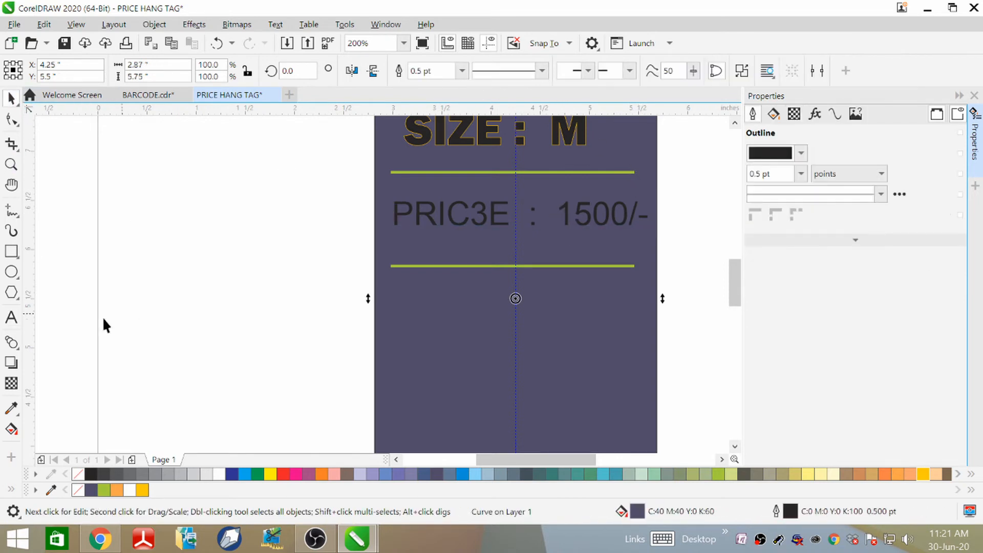
left_click(12, 317)
left_click(556, 215)
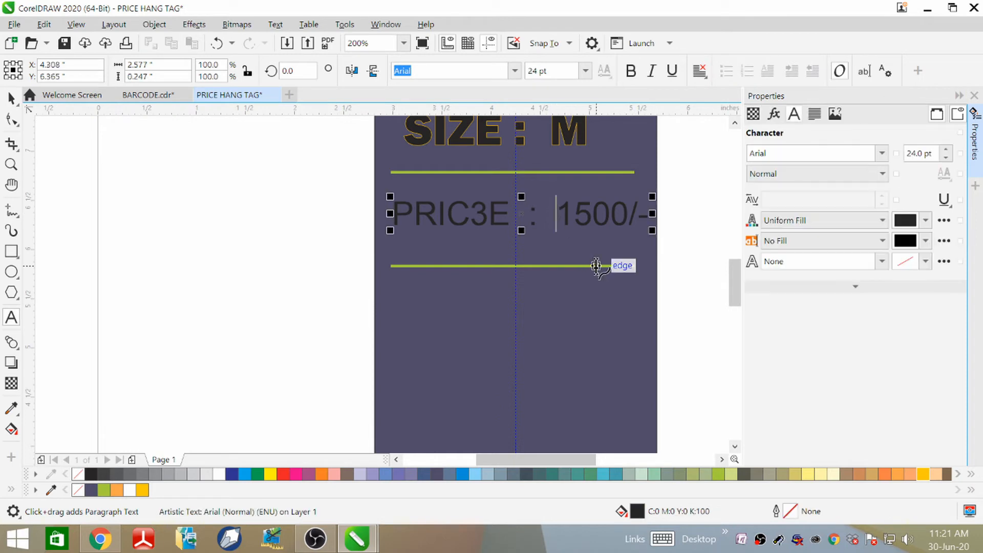
key("BackSpace")
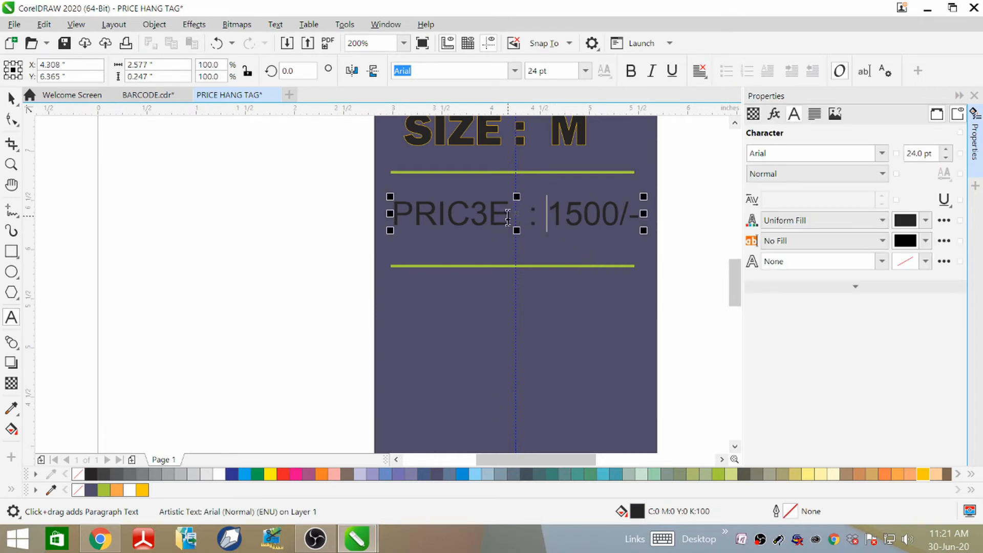
left_click(525, 216)
key("BackSpace")
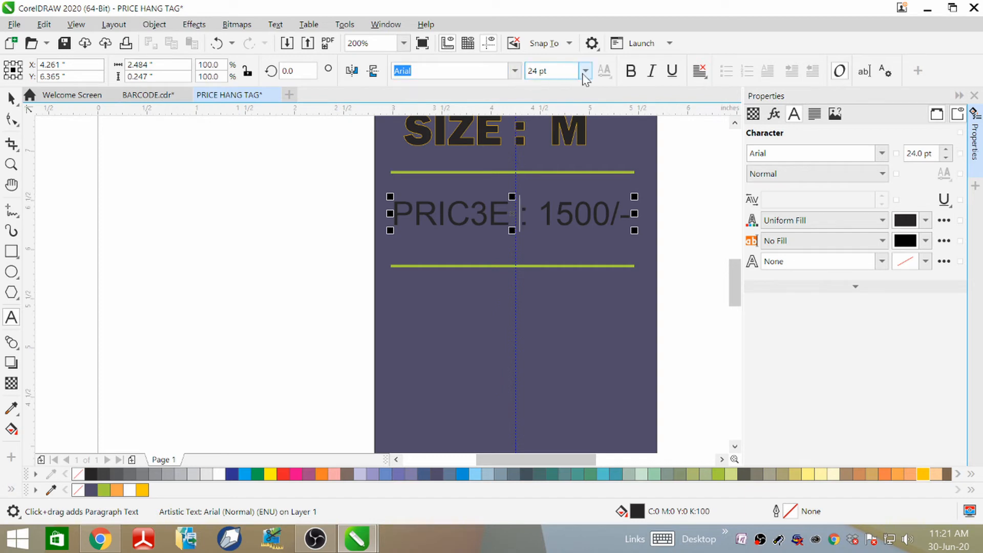
Try to change the price text's font to WeddingText BT.
left_click(515, 71)
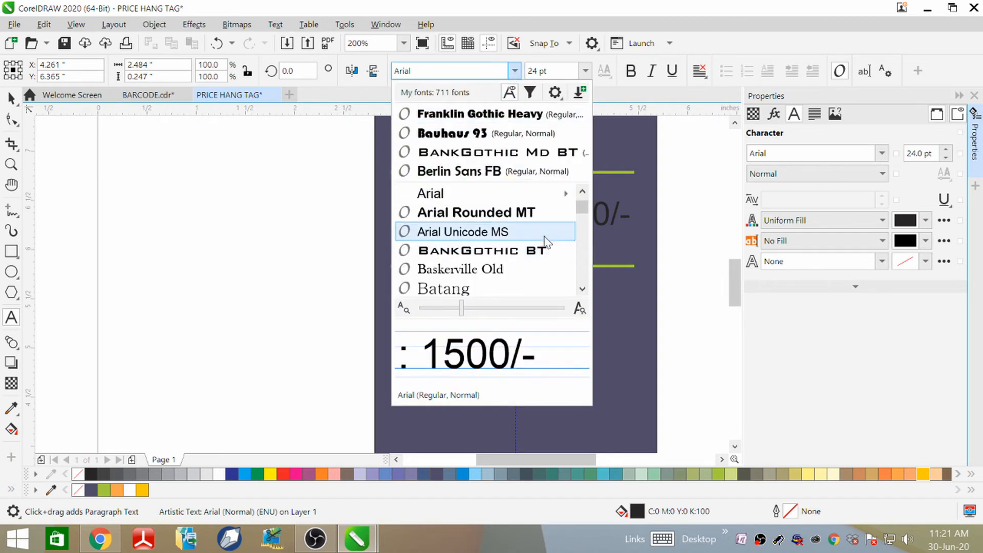
left_click_drag(583, 209, 582, 278)
scroll(518, 208, "down", 20)
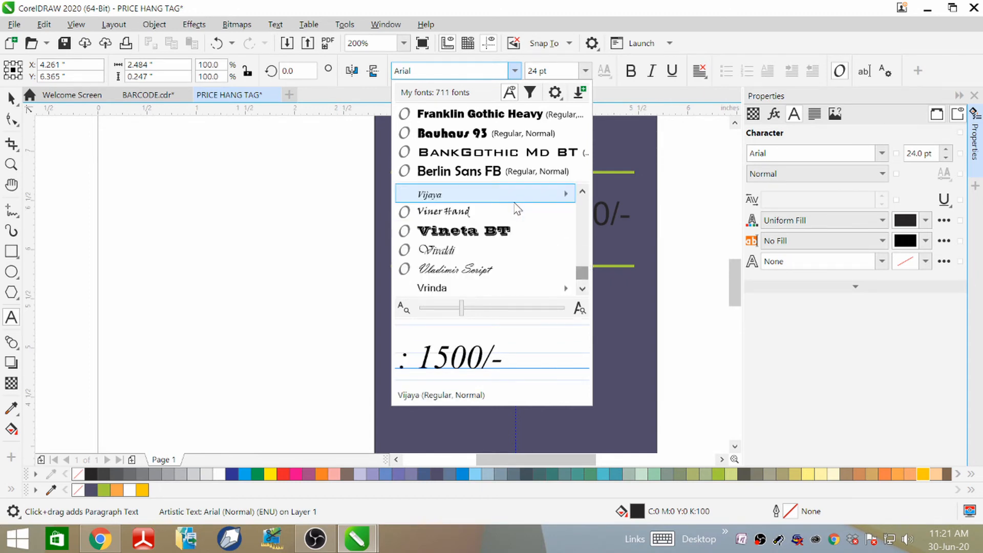
scroll(514, 206, "down", 2)
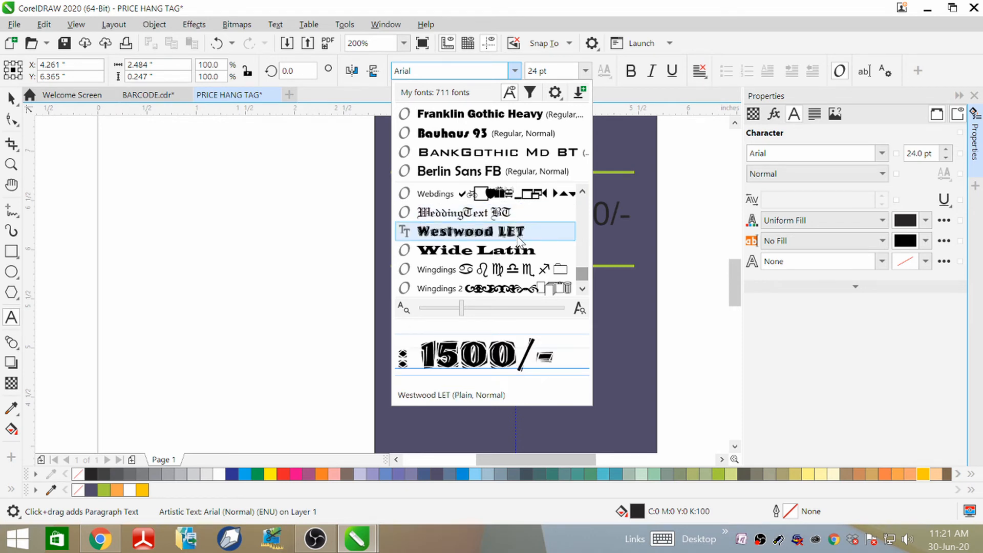
left_click(516, 213)
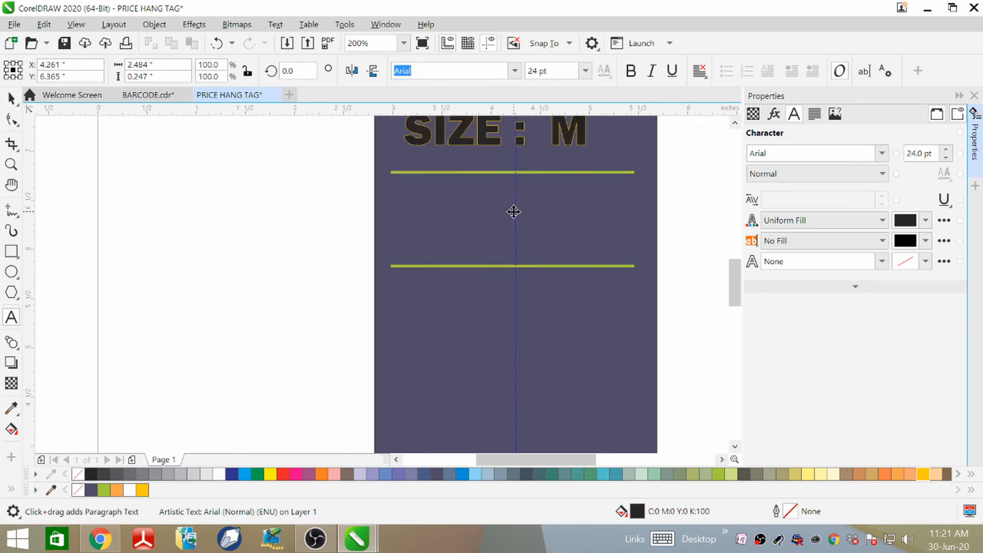
Select the whole price text, set its font to BankGothic Md BT and shrink it to fit within the divider lines' width.
left_click(11, 97)
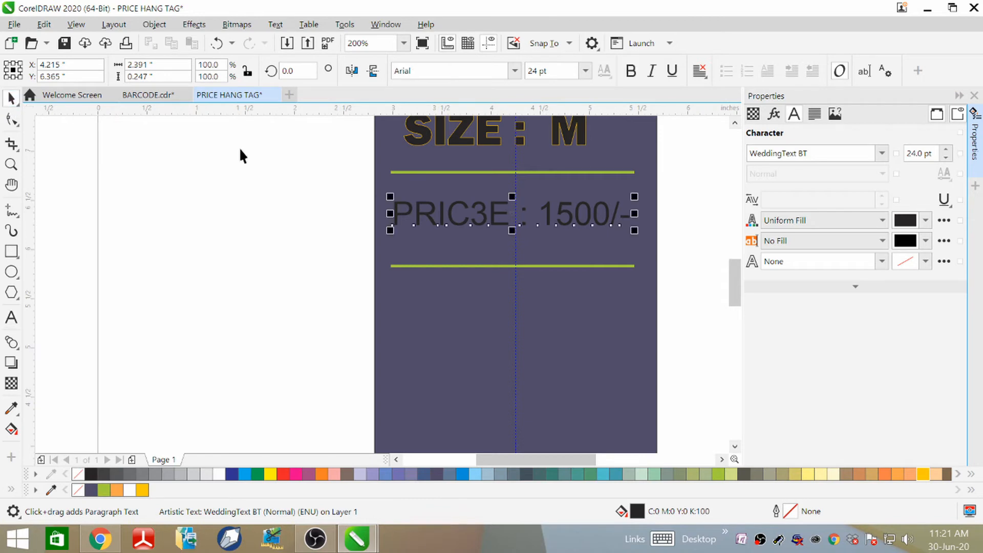
left_click(514, 72)
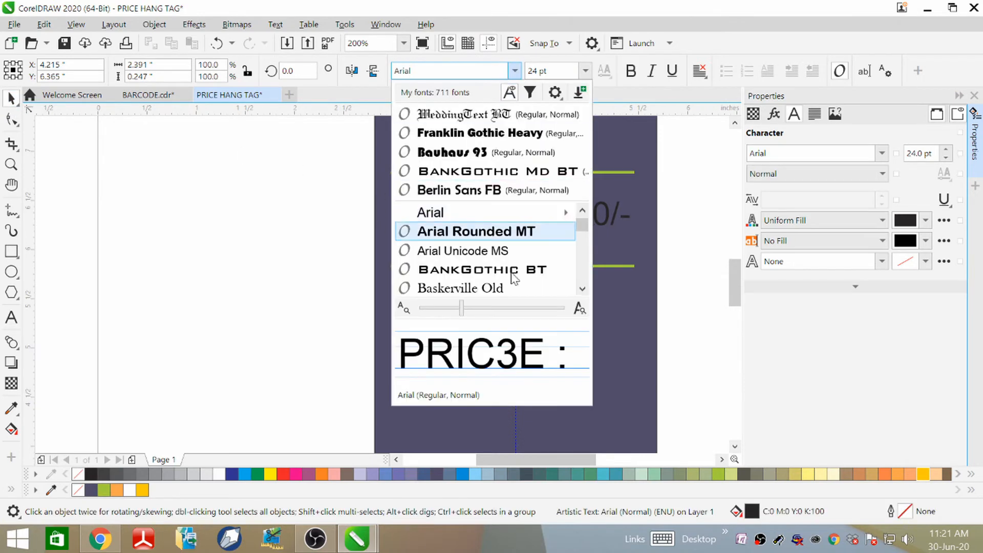
left_click(514, 270)
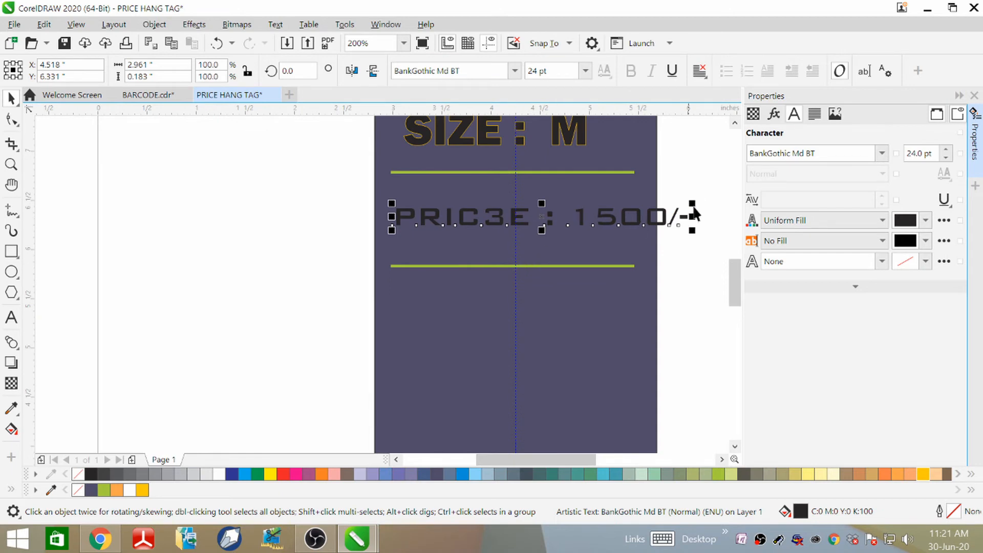
left_click_drag(693, 203, 632, 202)
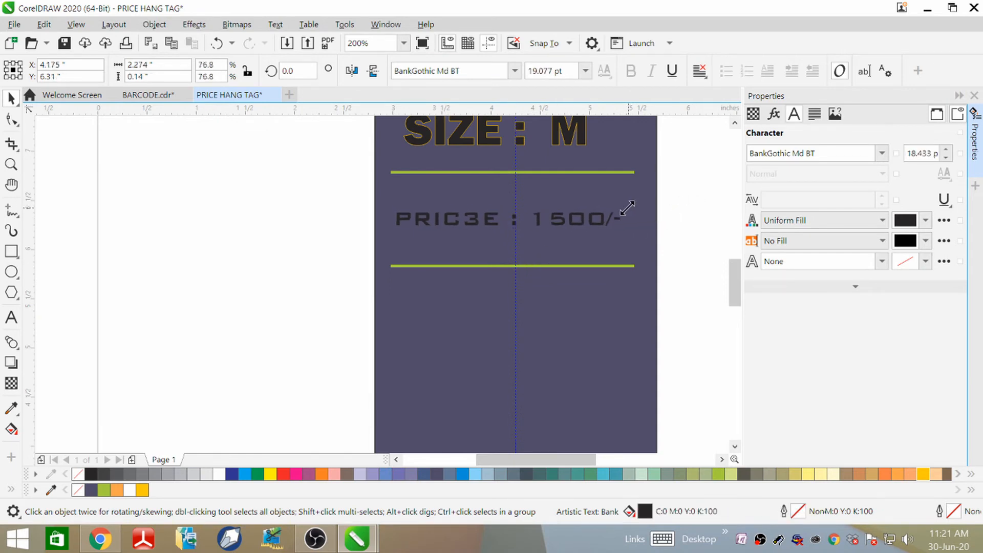
Set the price text in CentSchbkCyrill BT, enlarge it to about 21.2 pt and place it midway between the two wide green lines.
left_click(514, 70)
left_click(459, 251)
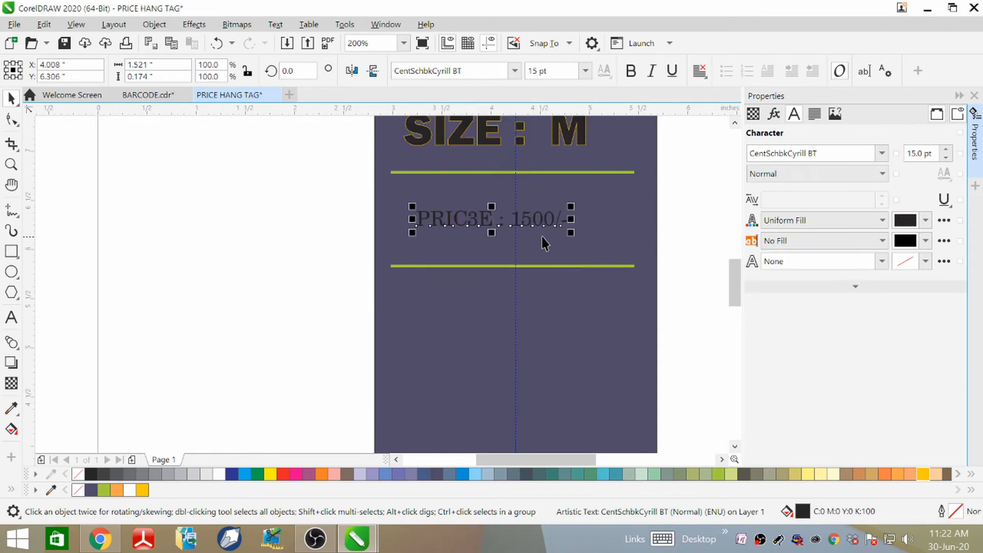
left_click_drag(571, 206, 635, 195)
left_click_drag(536, 215, 515, 221)
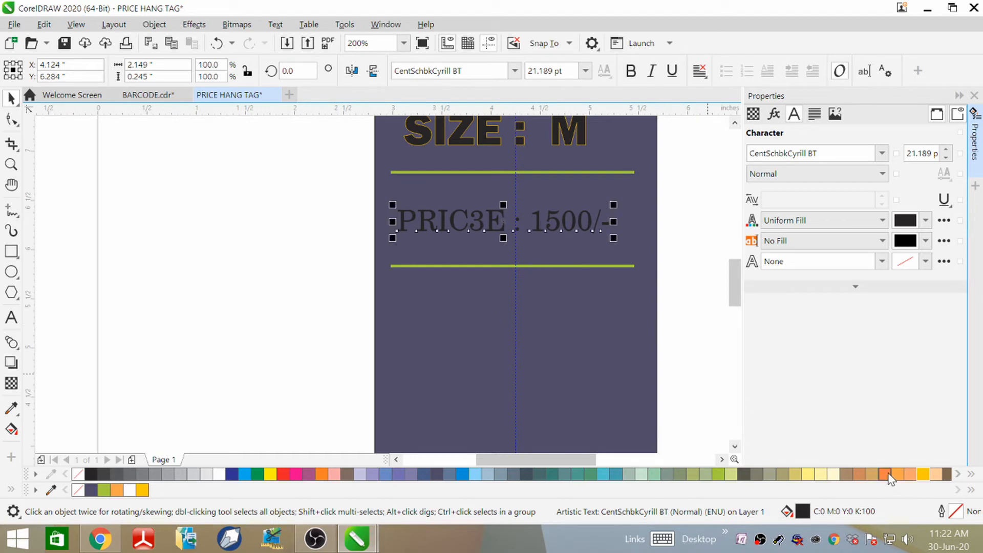
Give the price text a light brown-orange hairline outline and check it up close.
right_click(859, 473)
scroll(456, 199, "up", 4)
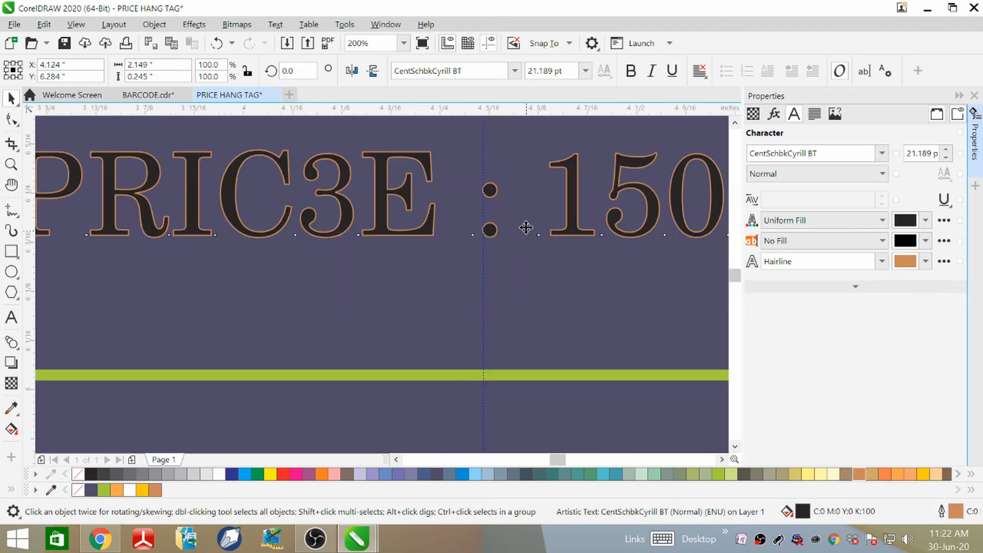
scroll(456, 200, "down", 4)
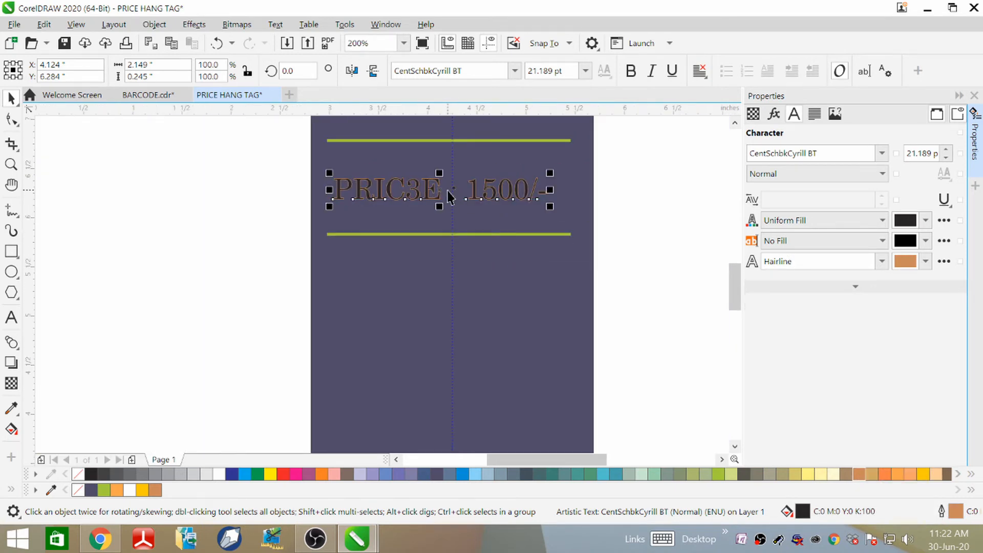
Shift the price text slightly right to about X 4.20 inches and recolor its hairline outline pale yellow.
left_click_drag(455, 187, 459, 189)
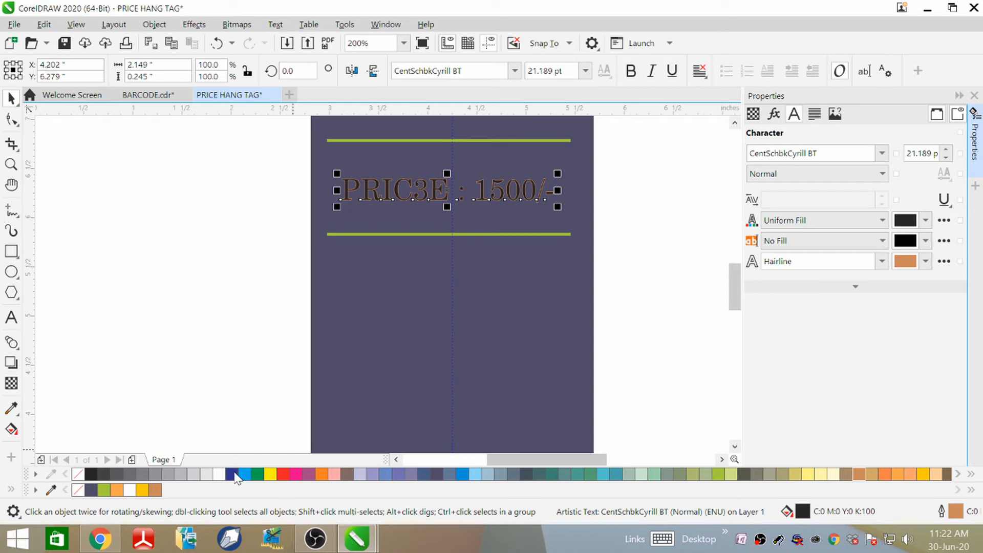
right_click(268, 475)
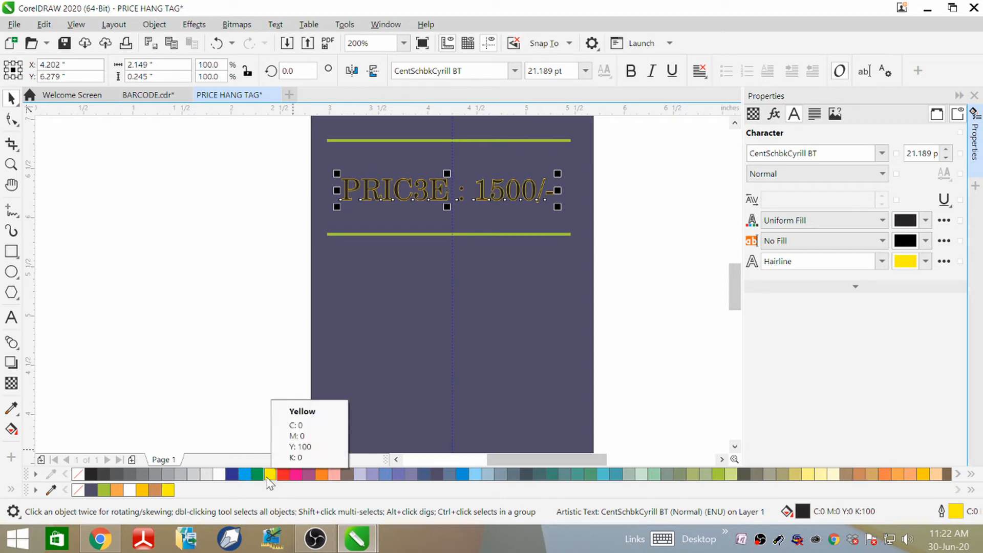
right_click(810, 476)
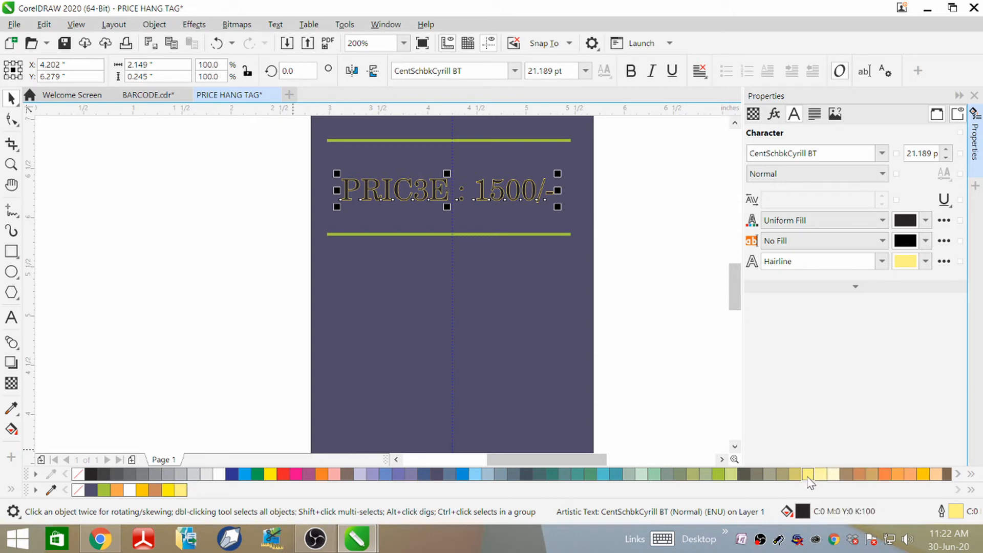
Examine the price text's outline up close, deselect it, and review the overall layout of the tag.
scroll(456, 170, "up", 4)
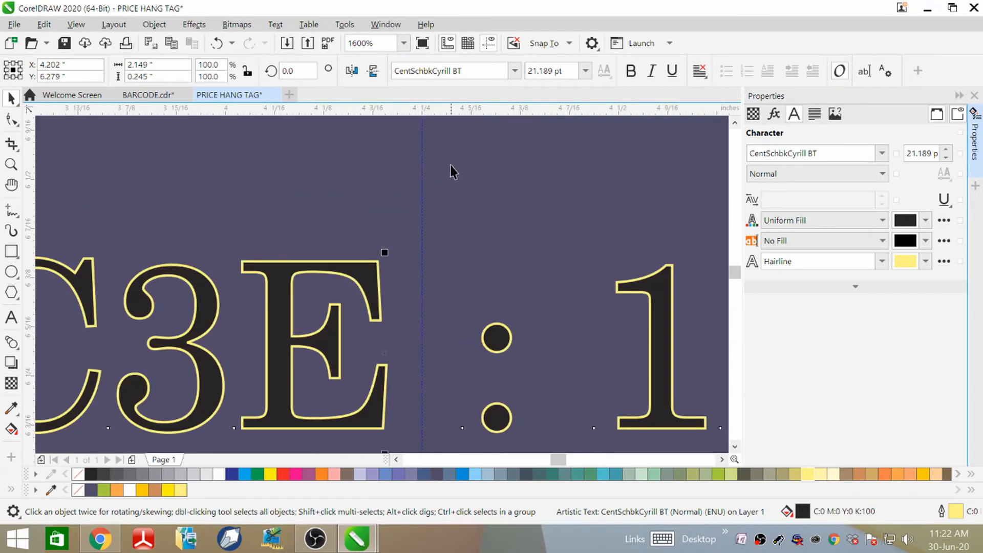
scroll(452, 171, "down", 3)
scroll(450, 170, "down", 2)
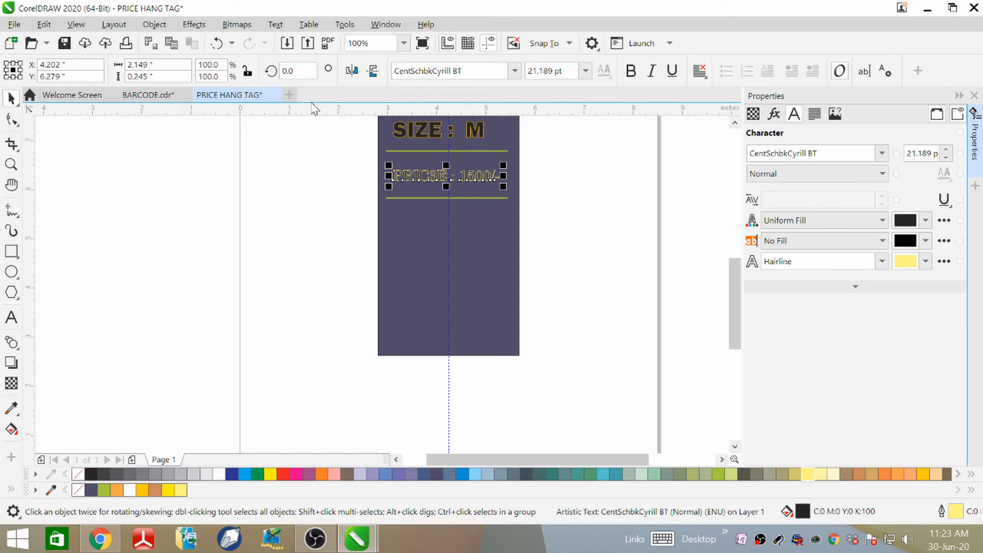
left_click(523, 205)
scroll(436, 173, "up", 3)
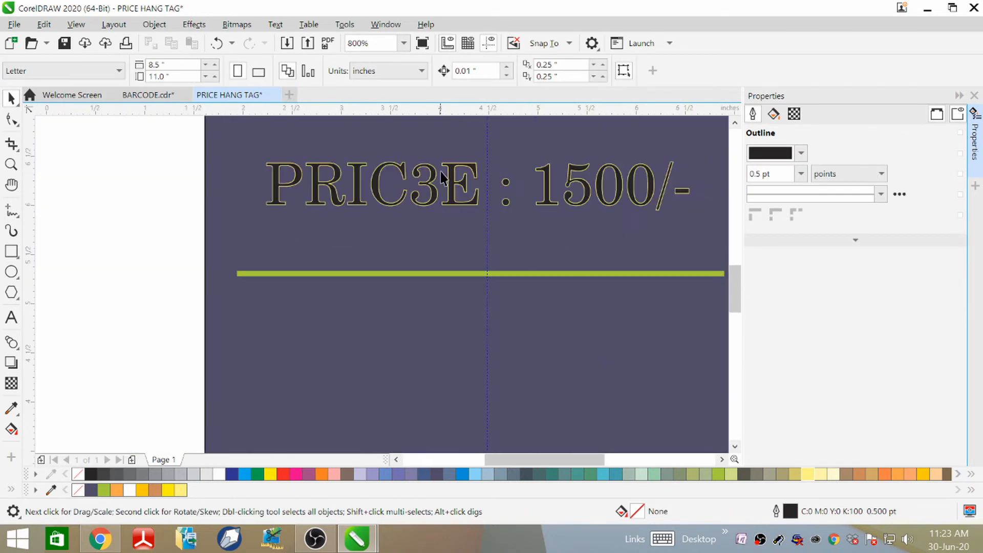
scroll(441, 172, "down", 3)
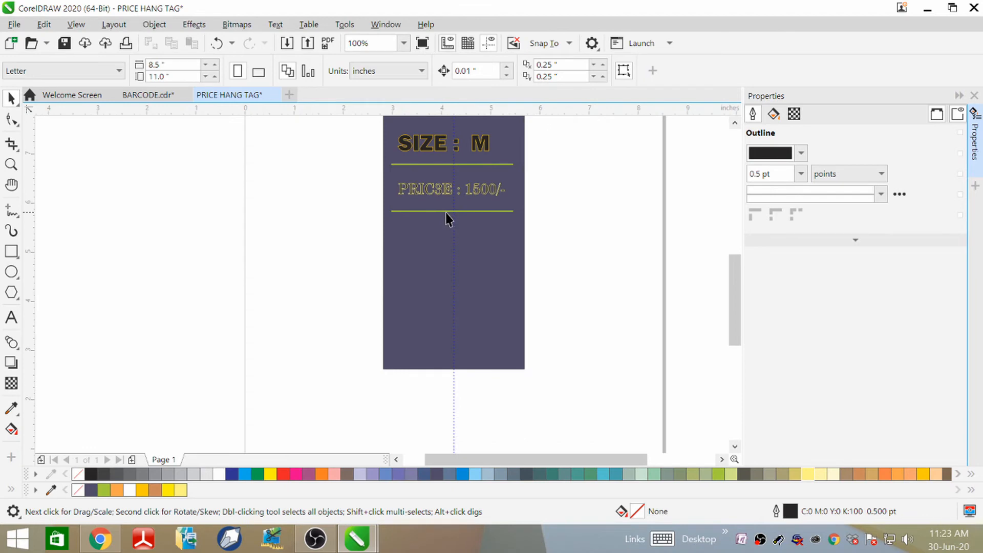
scroll(427, 238, "down", 2)
scroll(439, 253, "up", 2)
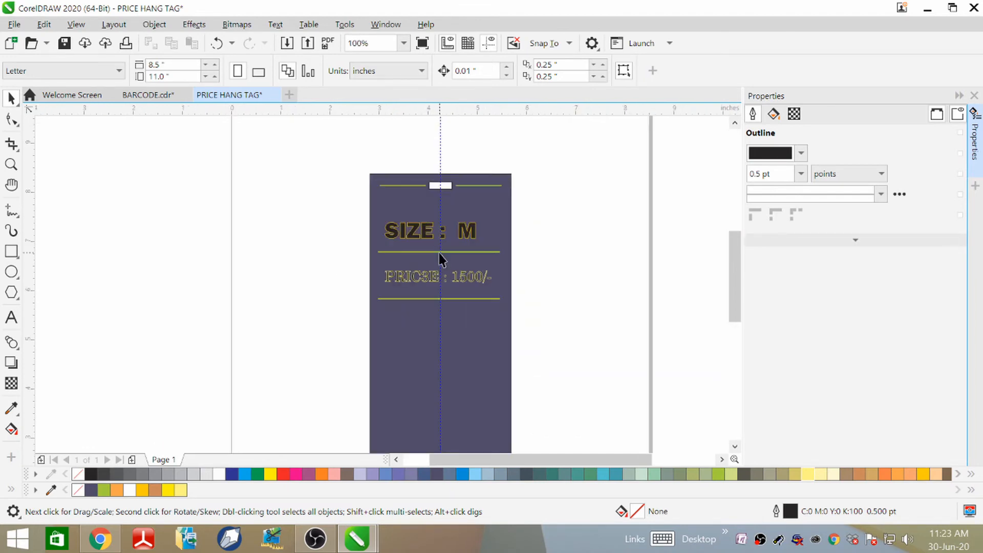
scroll(456, 171, "down", 1)
scroll(456, 235, "up", 1)
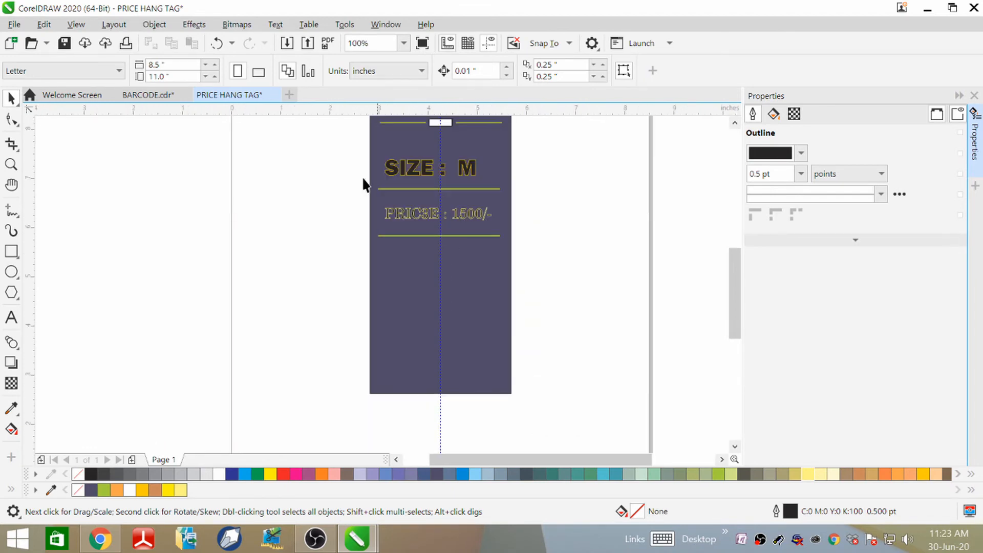
Create a new document named BARCODE with the default Letter page settings.
left_click(291, 94)
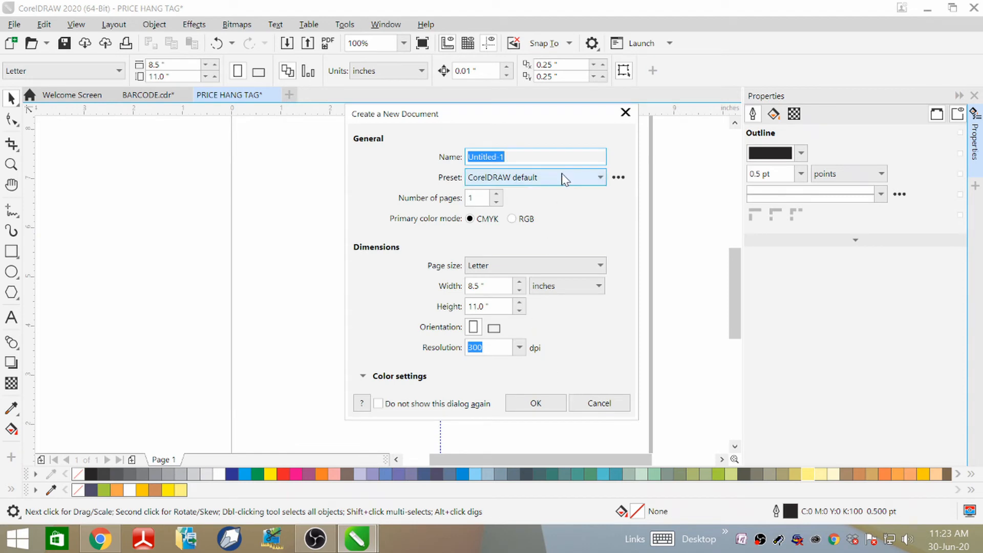
type("BARCODE")
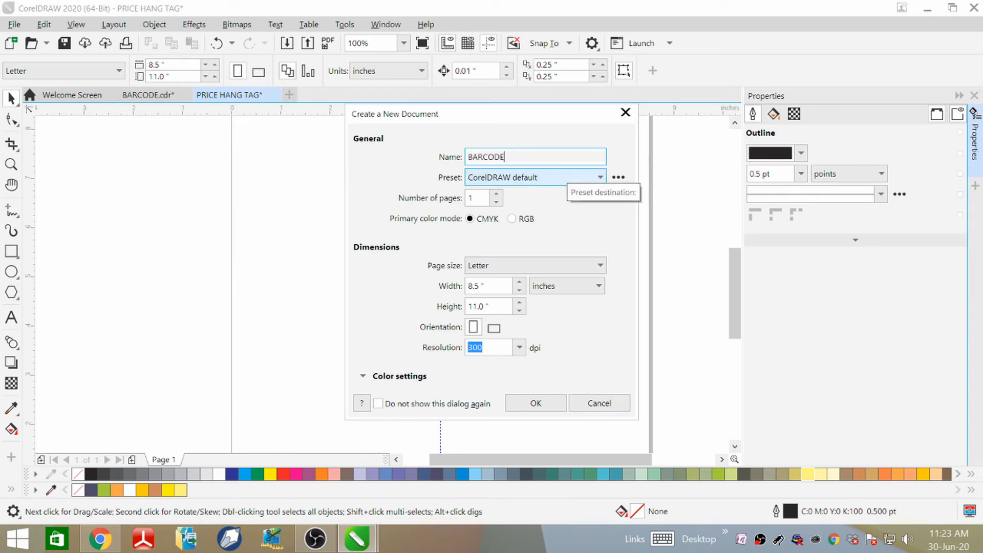
key("Return")
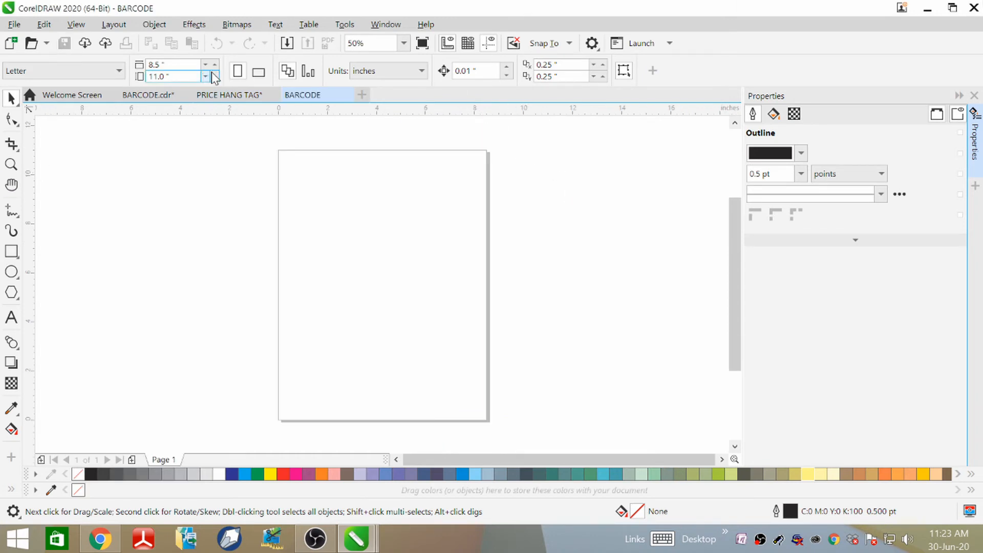
left_click(154, 24)
mouse_move(288, 46)
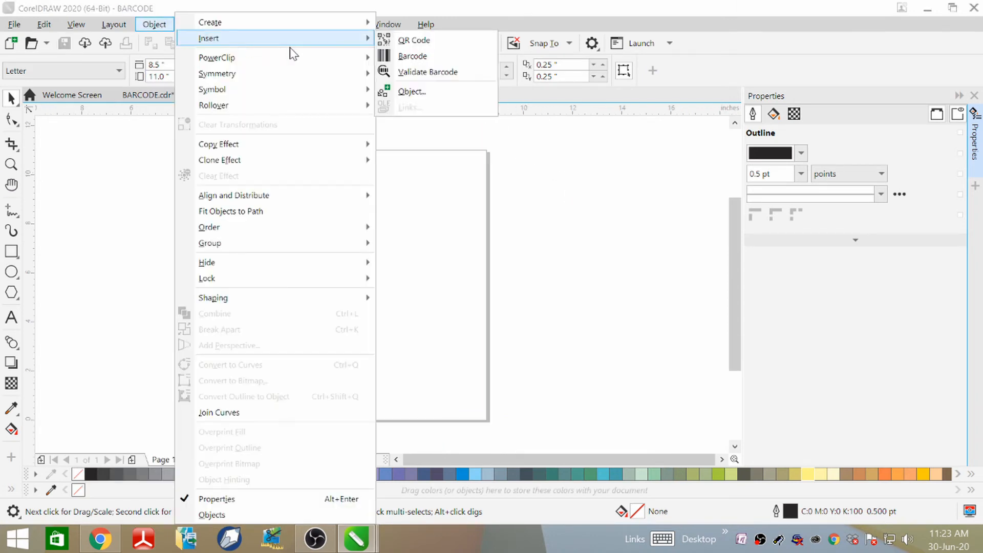
left_click(440, 57)
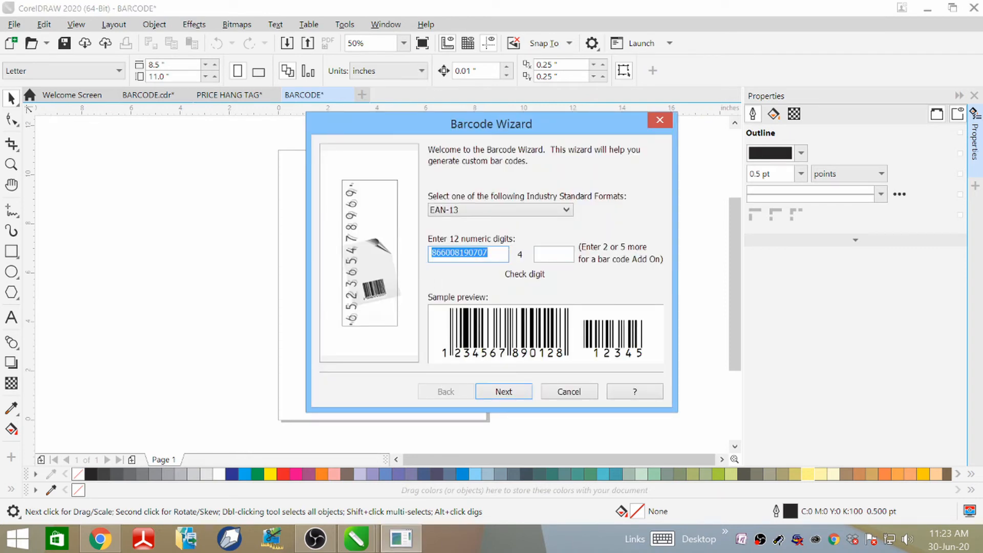
key("BackSpace")
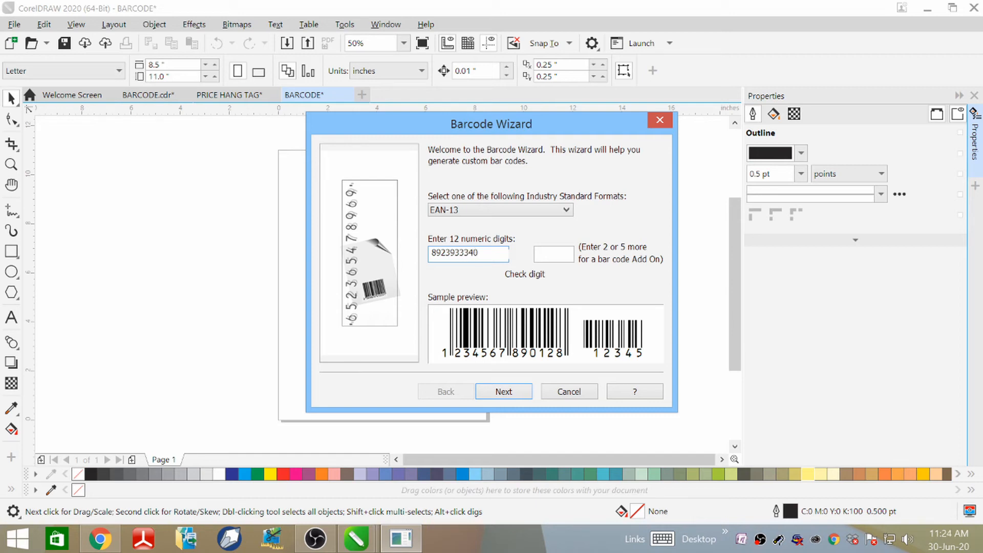
type("0")
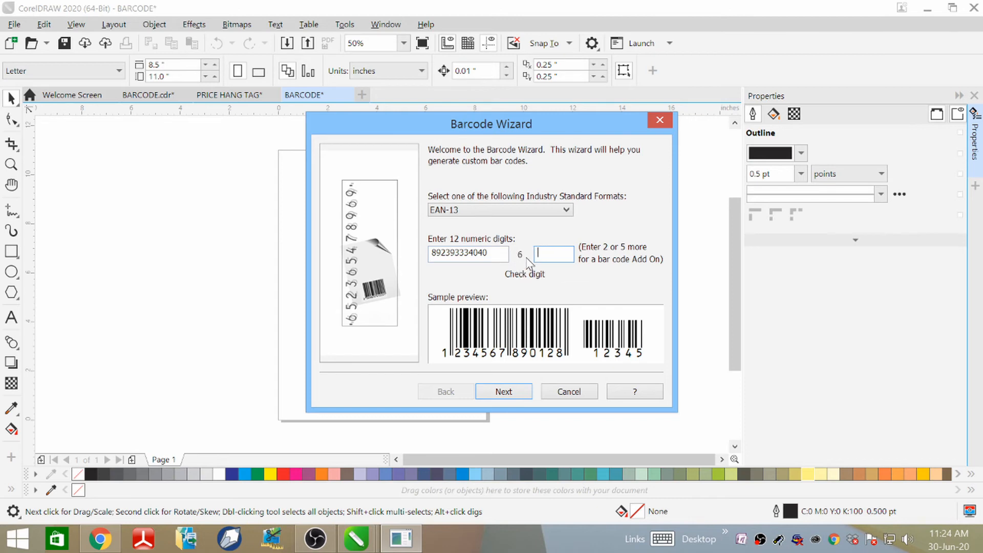
key("Tab")
left_click(507, 393)
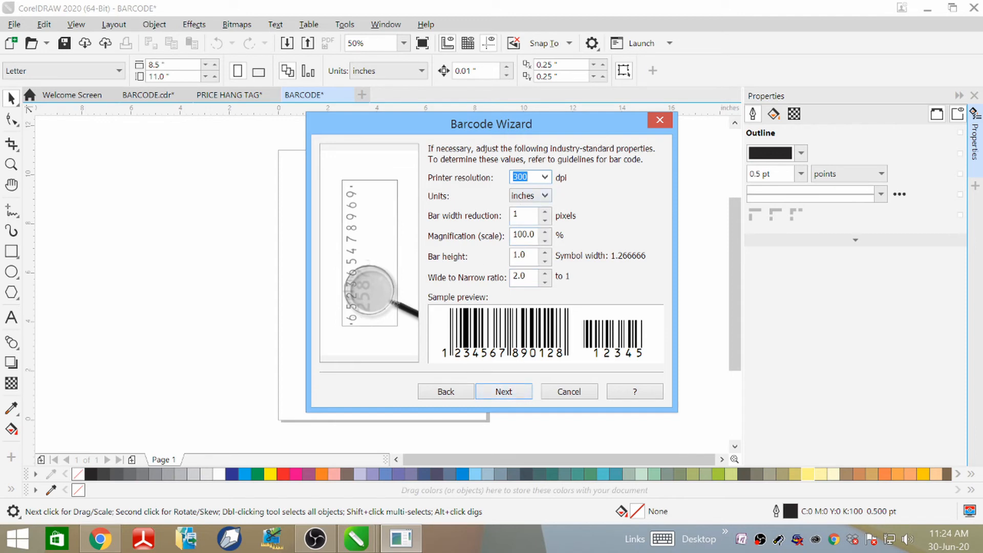
Accept the default barcode dimensions and text properties and place the barcode on the page.
left_click(500, 395)
left_click(500, 395)
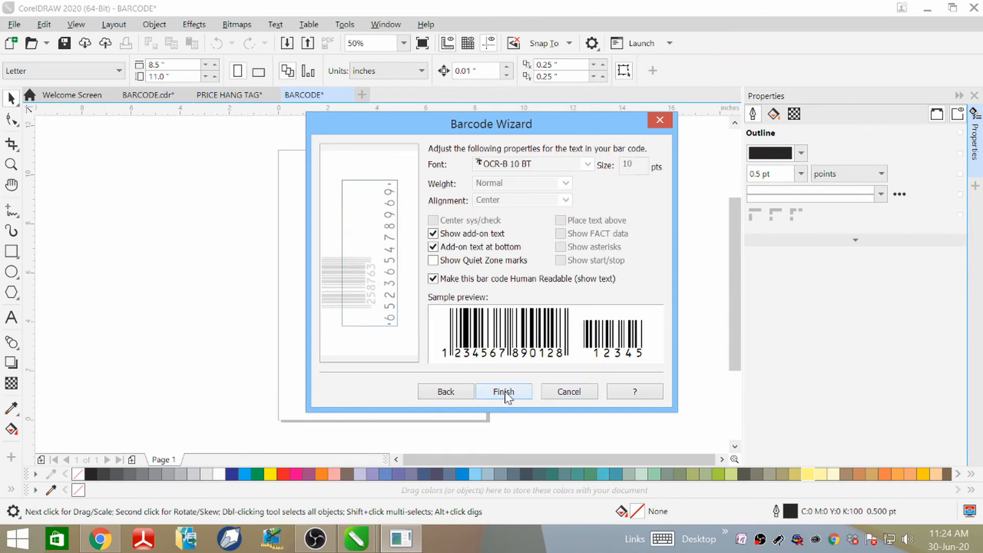
scroll(344, 298, "up", 2)
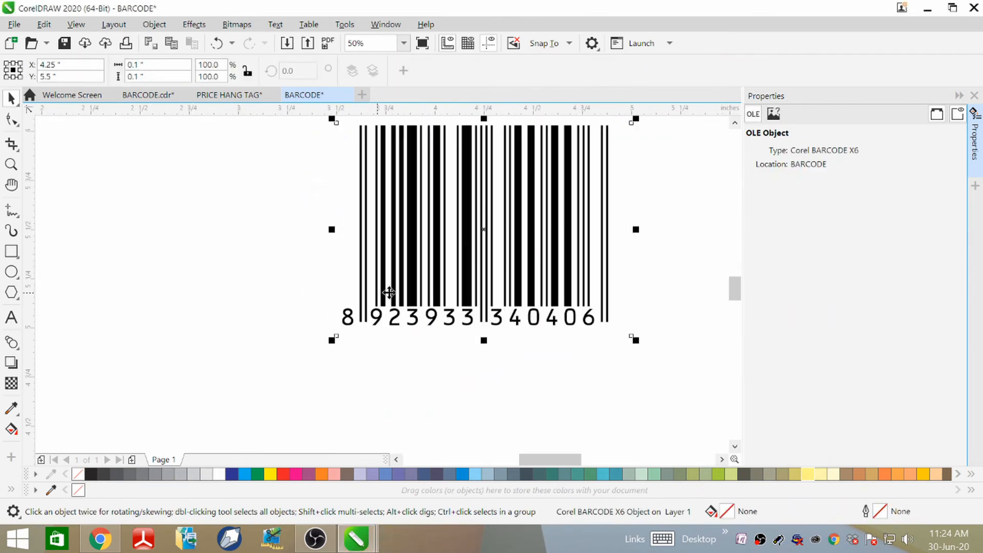
Move the barcode around the page and settle its centre at about X 3.9 in, Y 5.605 in.
left_click_drag(488, 220, 453, 221)
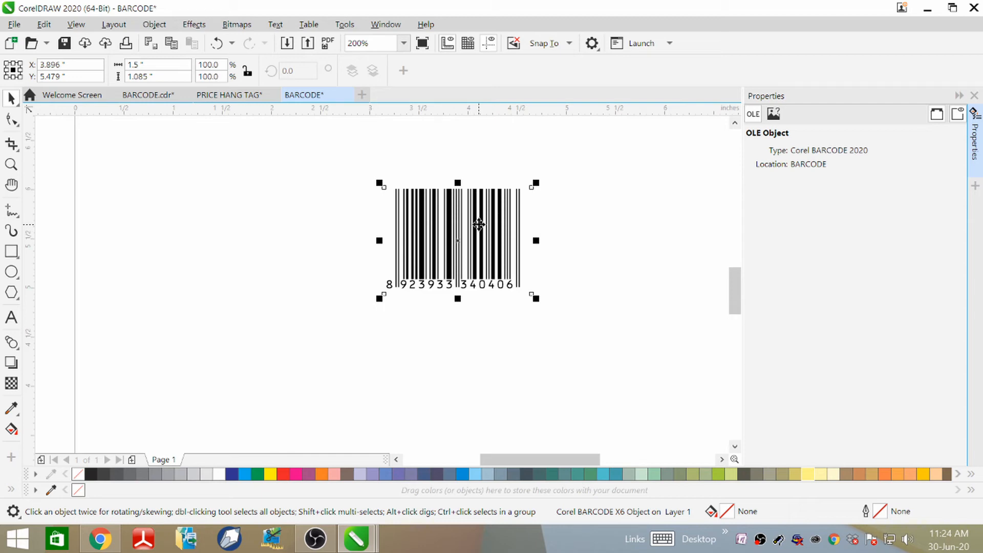
scroll(466, 233, "up", 1)
scroll(390, 266, "down", 1)
scroll(411, 248, "up", 2)
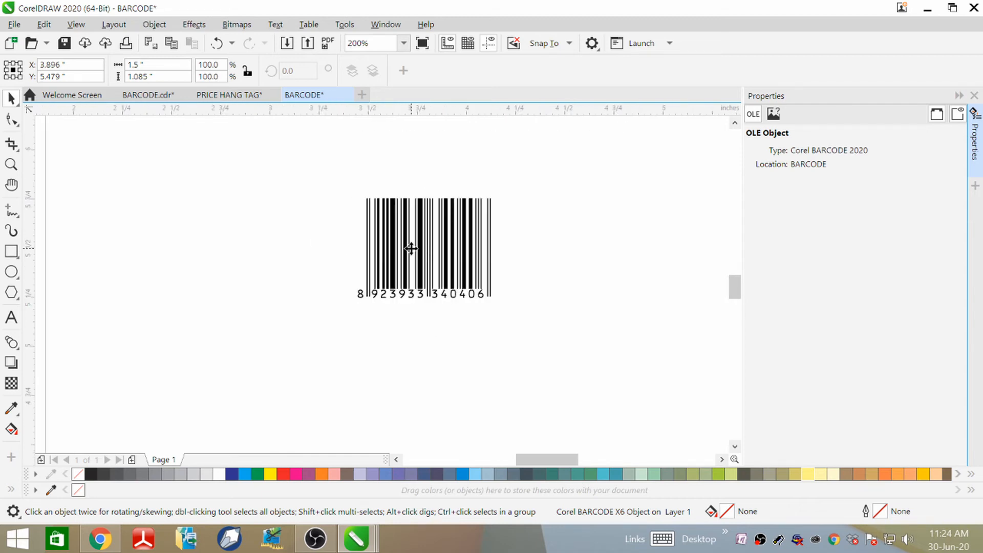
scroll(446, 231, "down", 1)
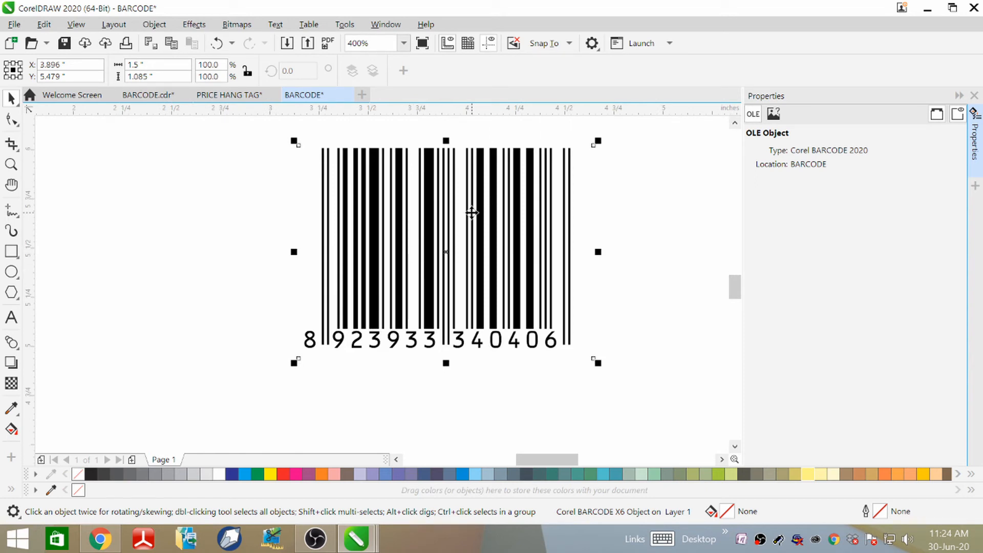
left_click_drag(472, 213, 419, 231)
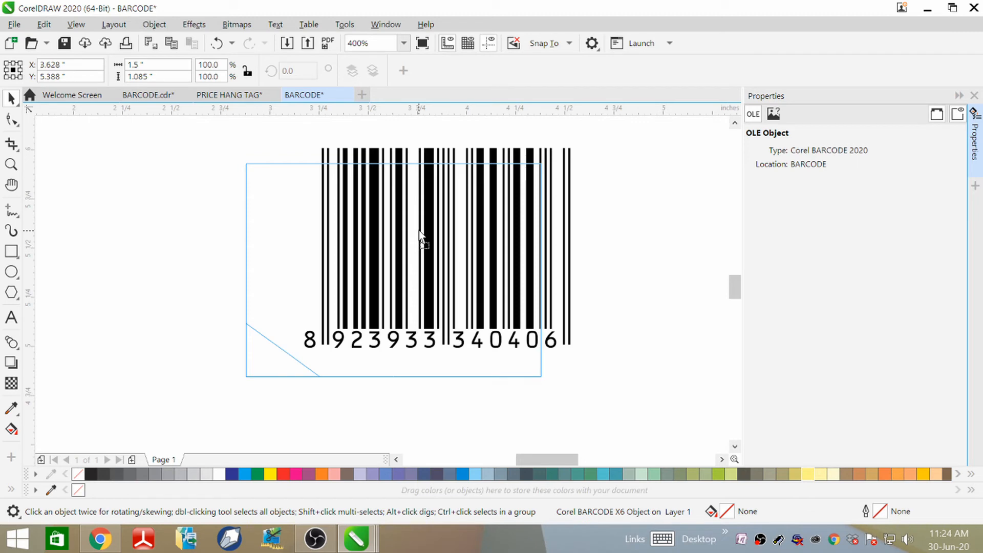
left_click_drag(419, 229, 473, 207)
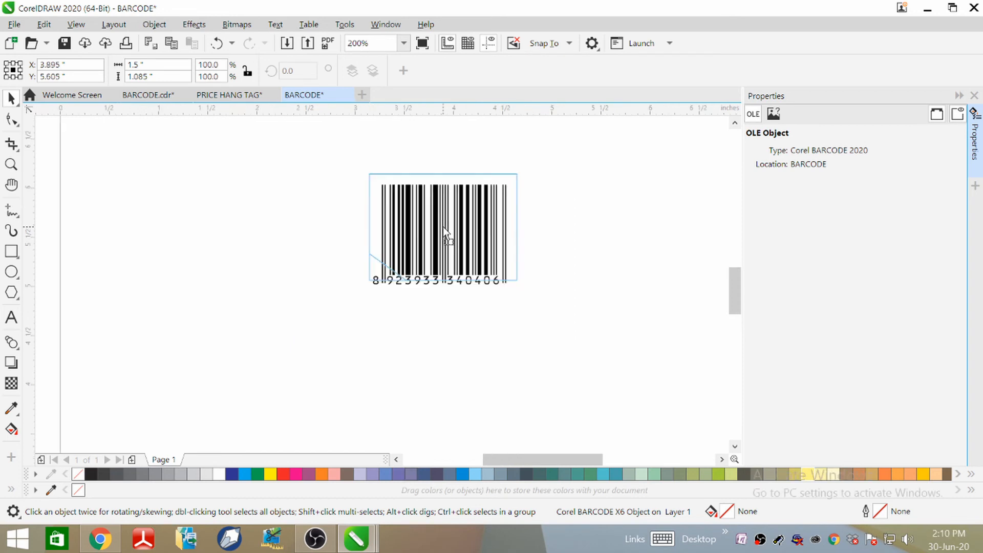
left_click_drag(446, 225, 444, 227)
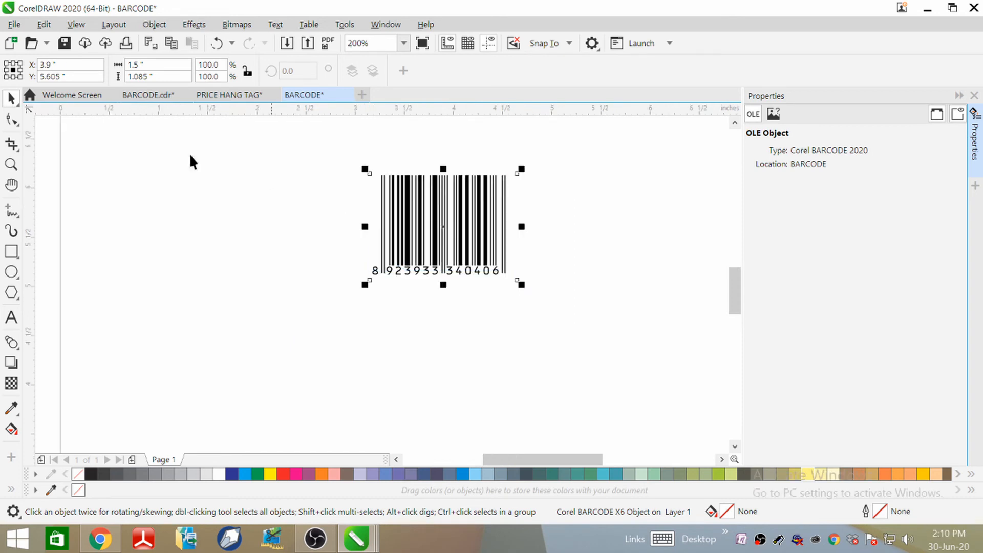
Export the current document as a PDF named BARCODE to the Downloads folder with the default PDF settings.
left_click(14, 25)
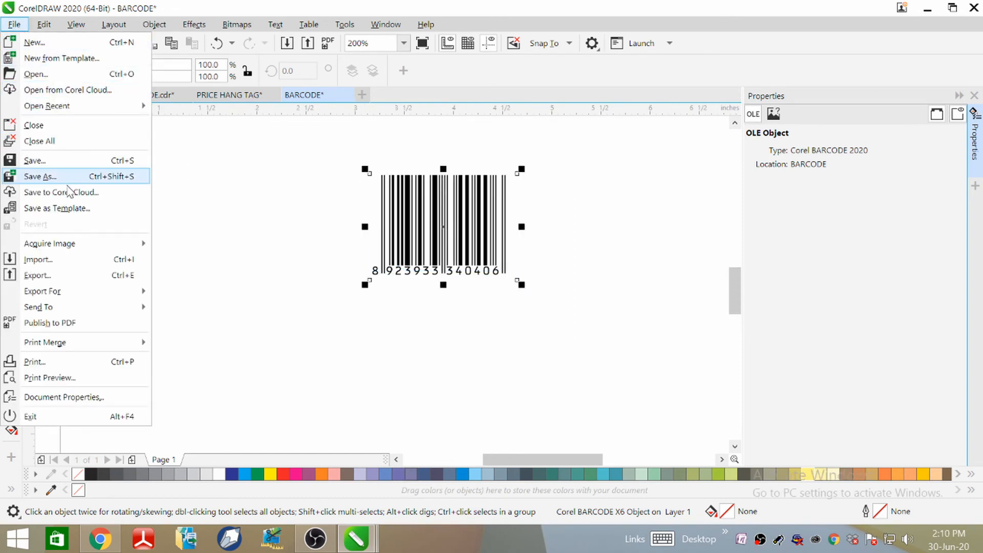
mouse_move(112, 295)
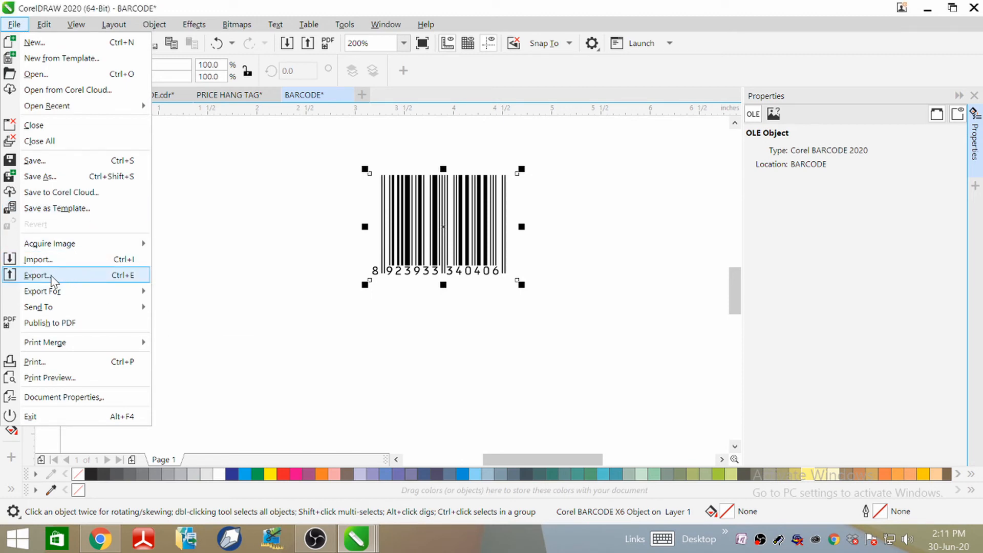
left_click(53, 279)
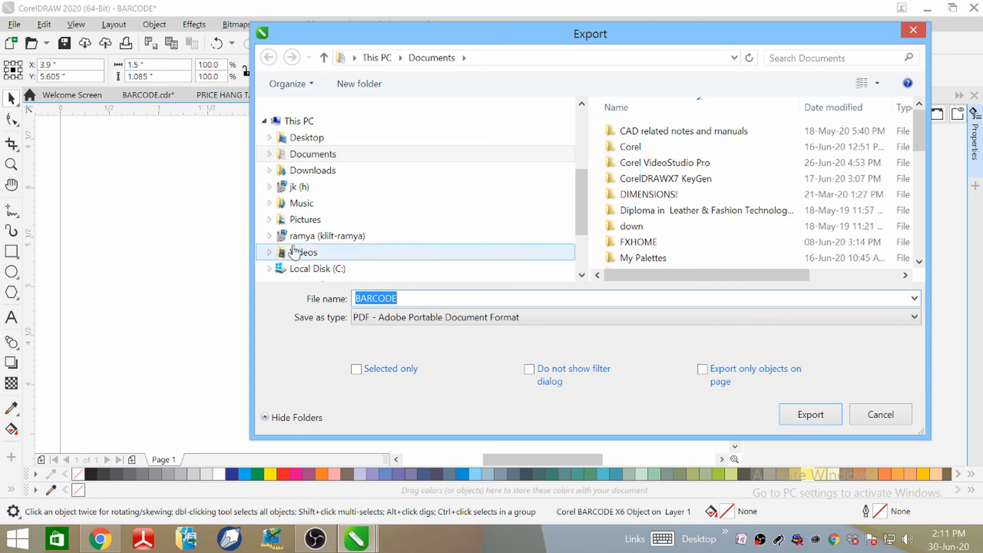
left_click(329, 175)
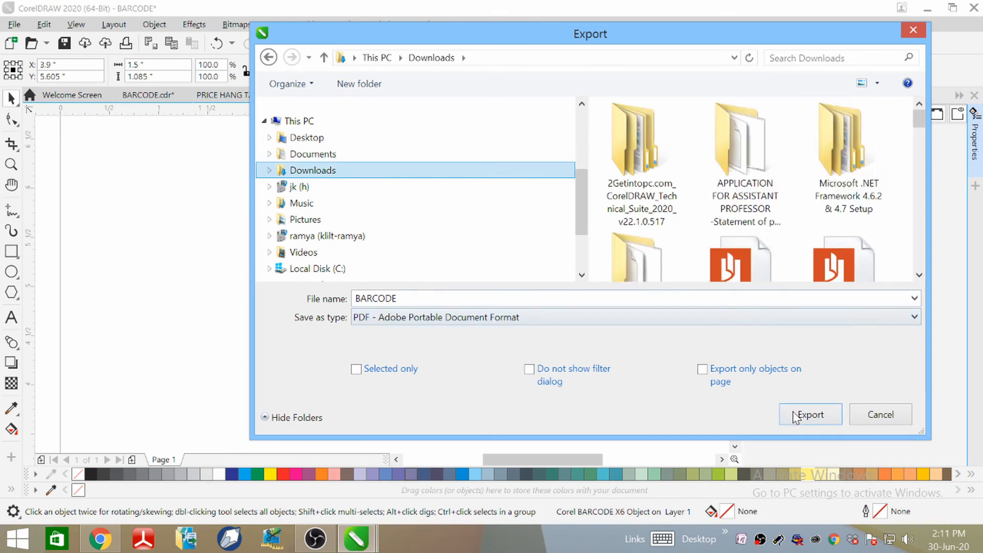
left_click(811, 415)
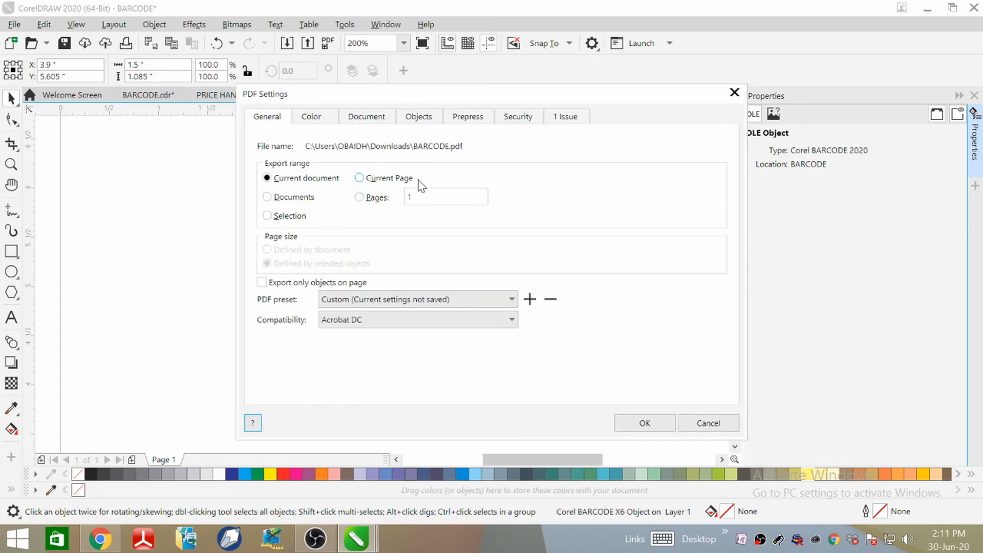
left_click(643, 424)
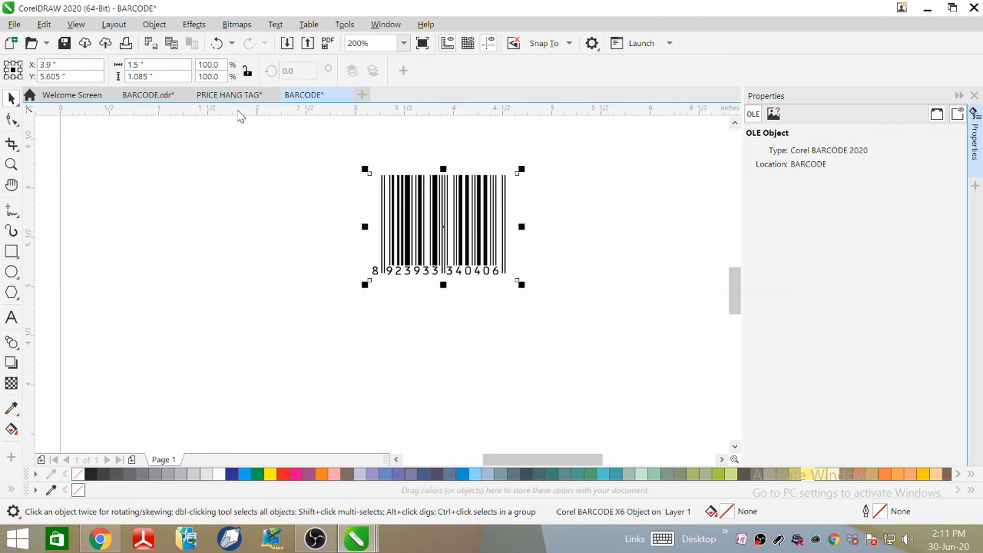
Switch to the PRICE HANG TAG document, import the barcode PDF, and place the barcode on the blank page area beside the tag.
left_click(214, 94)
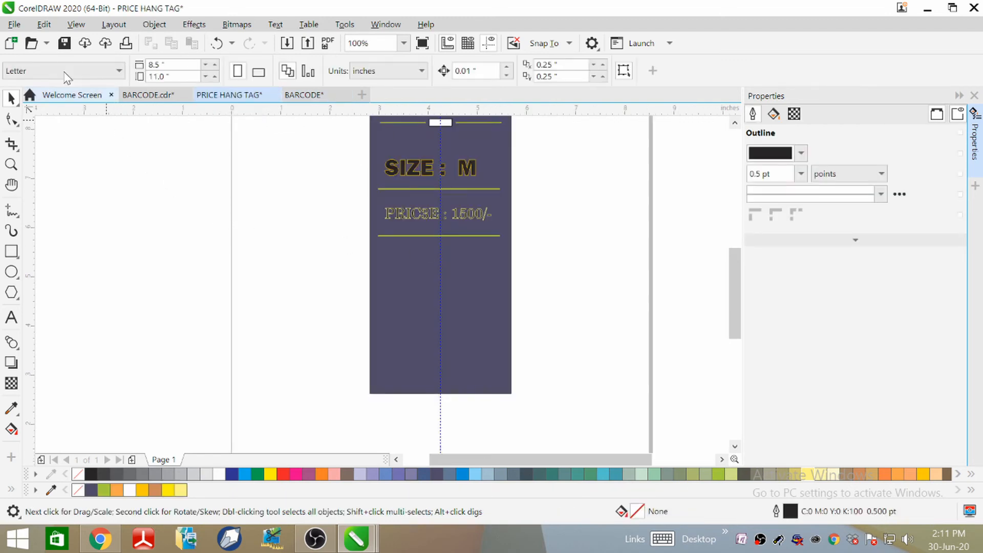
left_click(13, 28)
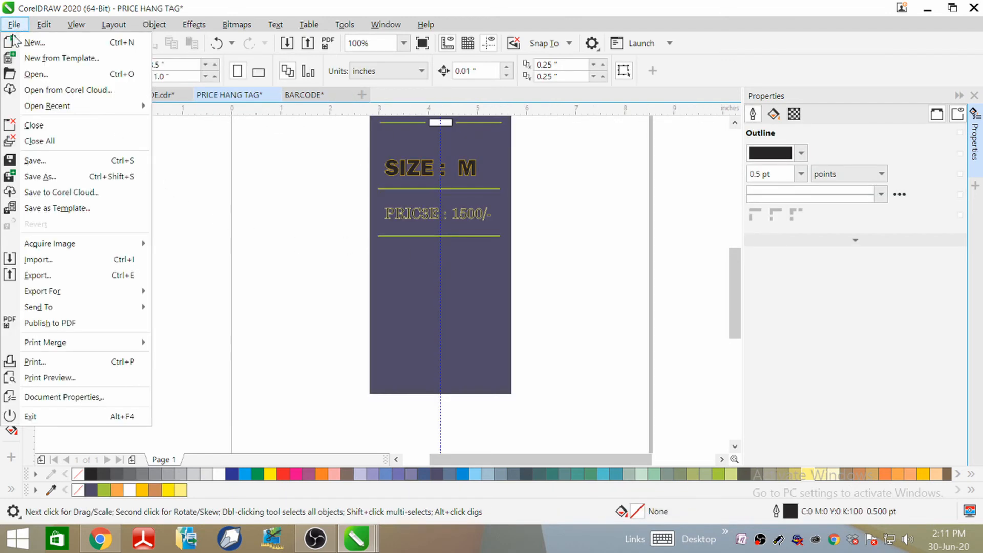
left_click(47, 260)
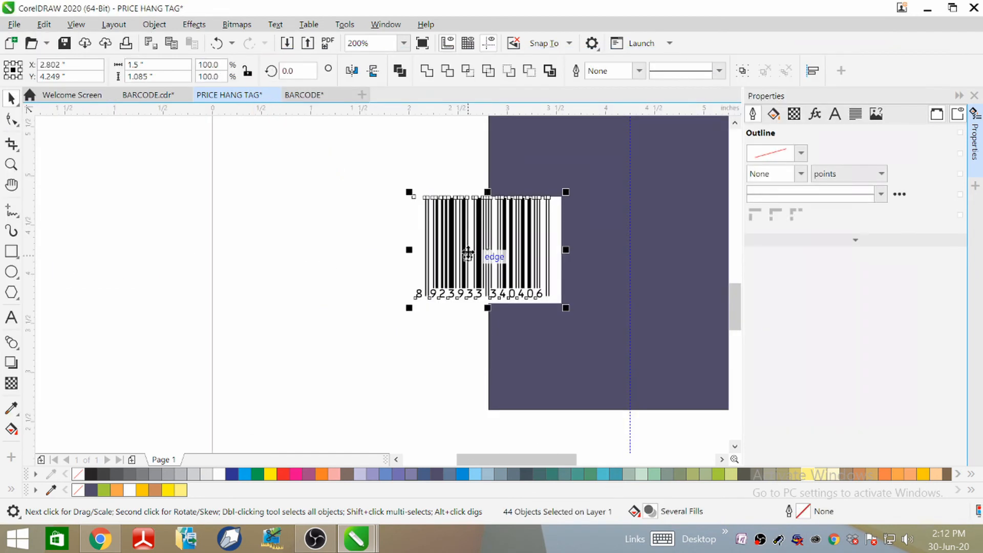
left_click_drag(468, 254, 322, 242)
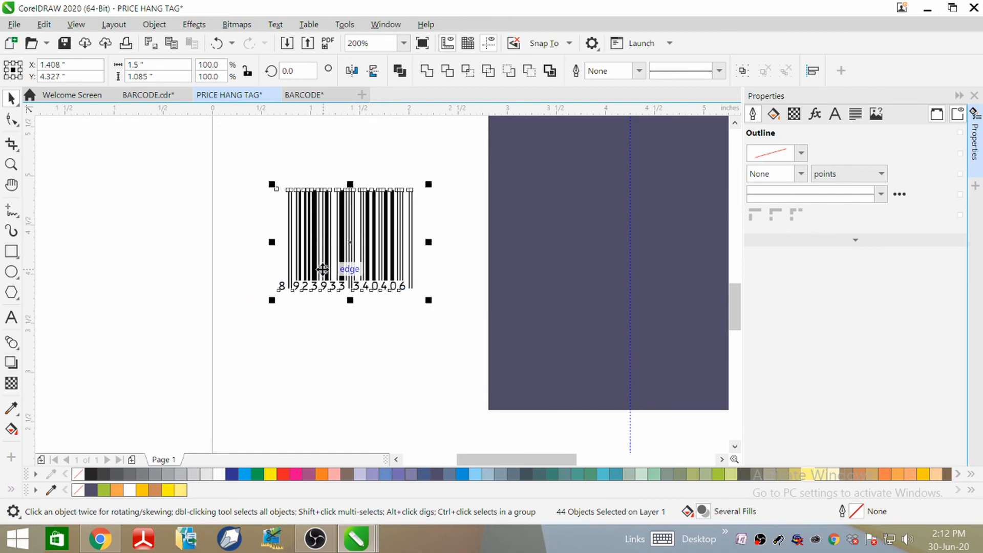
scroll(322, 267, "down", 1)
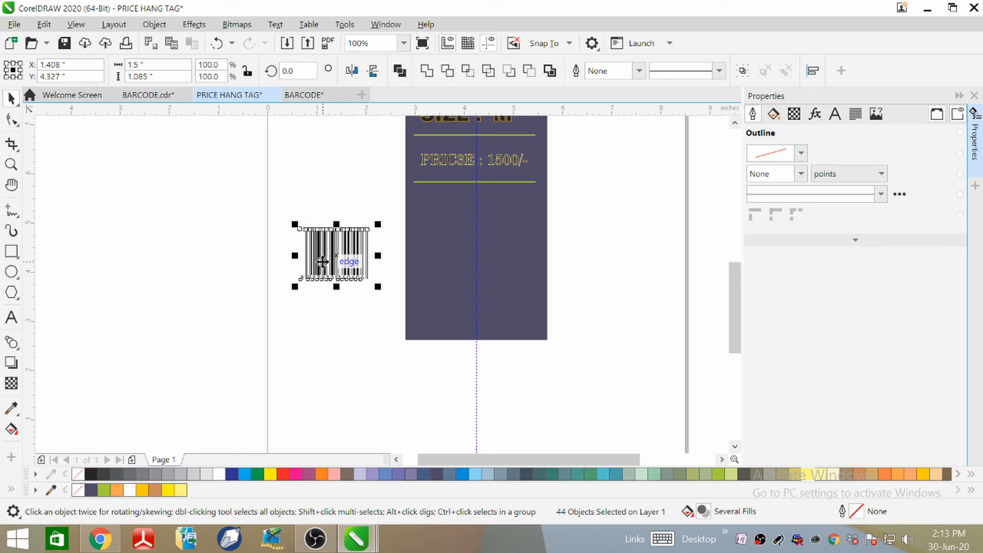
Move the barcode onto the tag below the price divider, enlarge it to about 1.76 × 1.27 in, and centre it on the vertical guideline.
left_click_drag(336, 260, 472, 222)
scroll(509, 187, "up", 1)
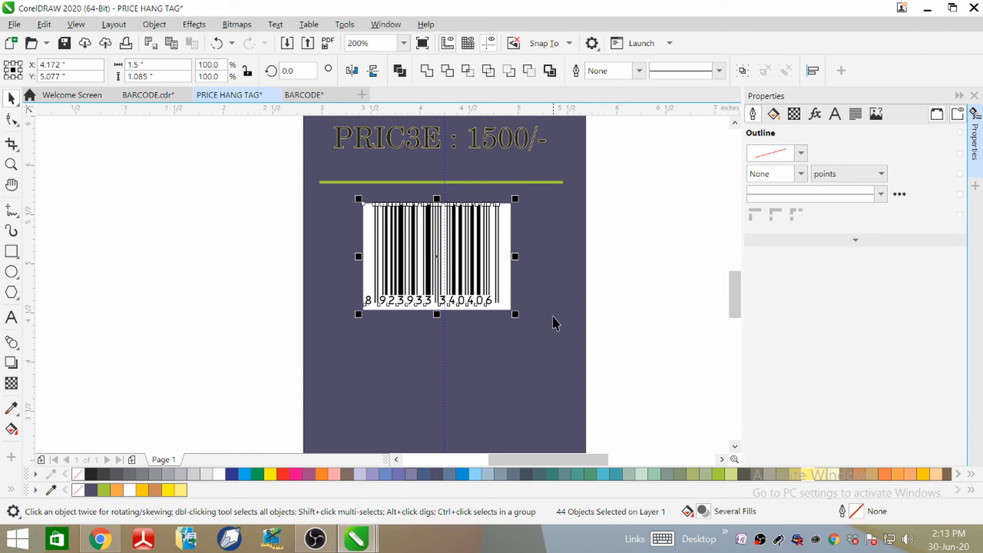
left_click_drag(517, 314, 561, 340)
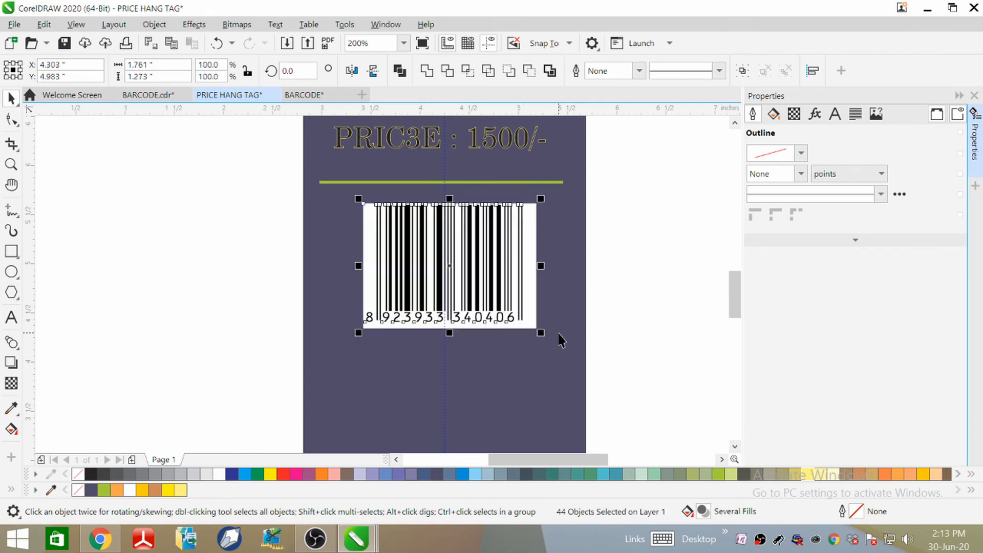
left_click_drag(450, 265, 444, 257)
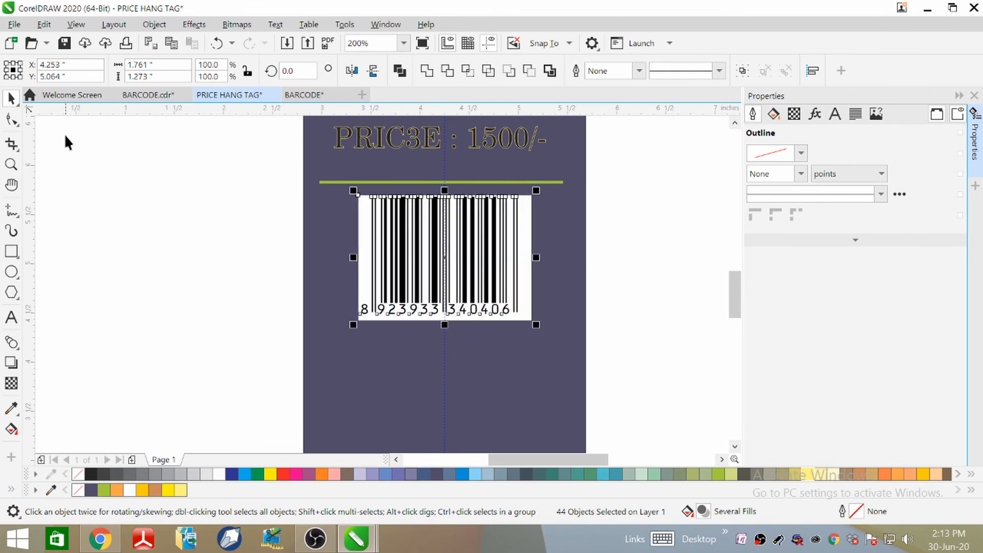
left_click(134, 187)
Copy the green divider line beneath the price straight down to just below the barcode, and deselect it.
left_click(508, 184)
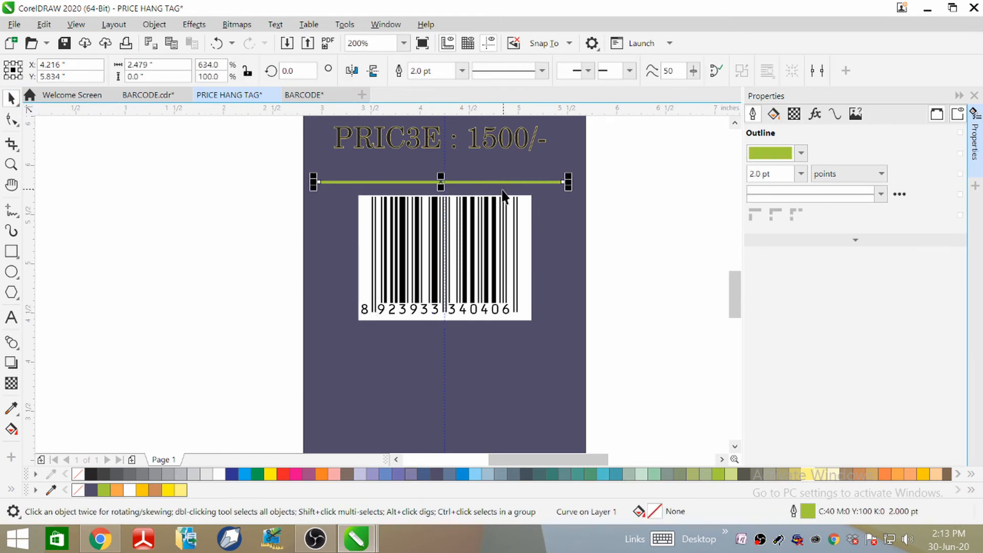
left_click_drag(442, 180, 453, 333)
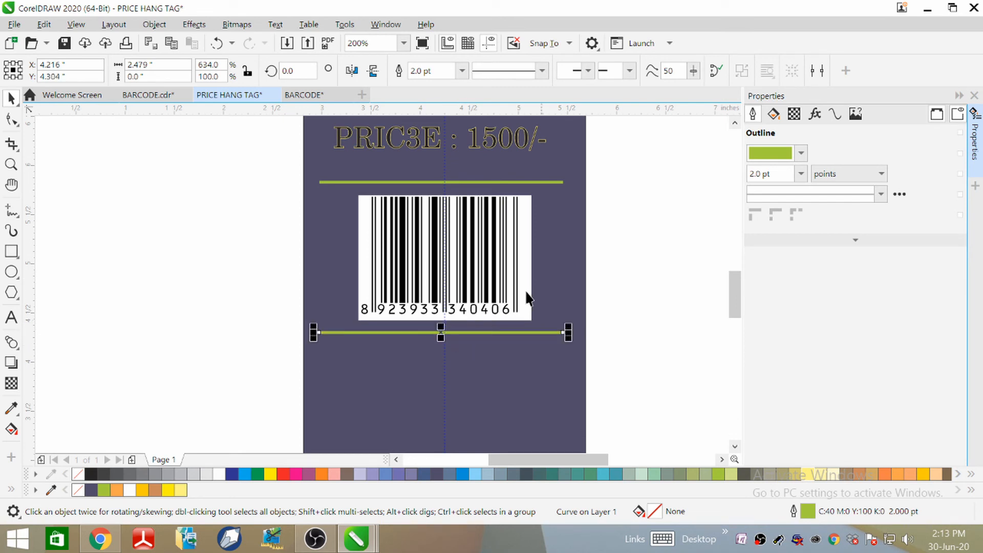
scroll(503, 238, "down", 2)
scroll(508, 297, "up", 2)
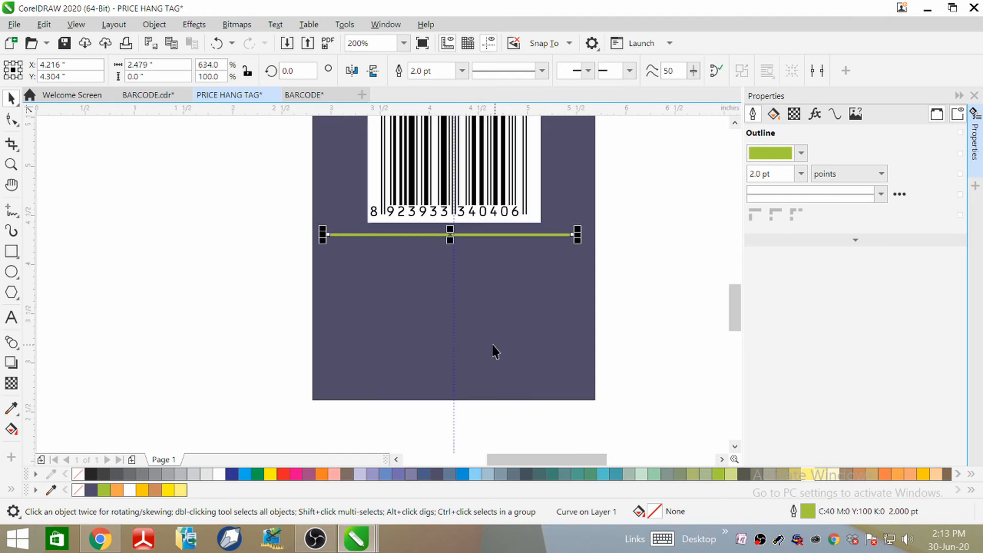
scroll(499, 241, "down", 2)
left_click(595, 247)
scroll(461, 307, "down", 2)
scroll(491, 265, "up", 3)
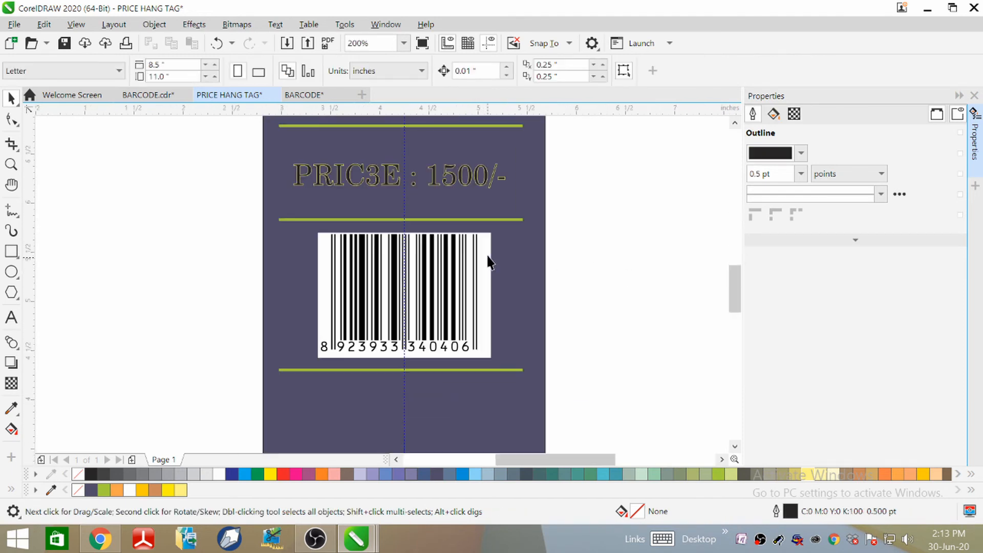
scroll(487, 246, "down", 2)
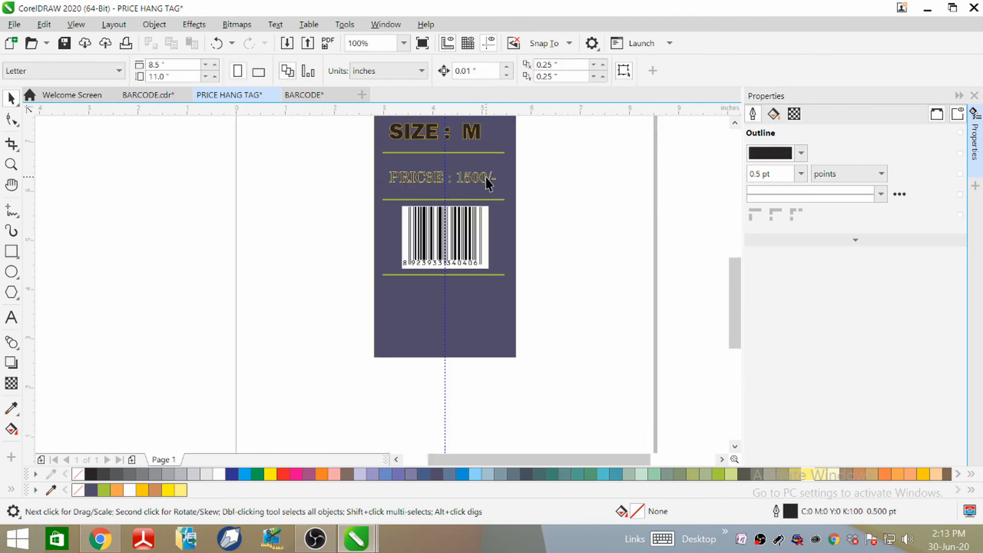
Draw a circle about 2.32 in across and move it onto the vertical guideline so it overlaps the tag's bottom edge.
left_click(12, 272)
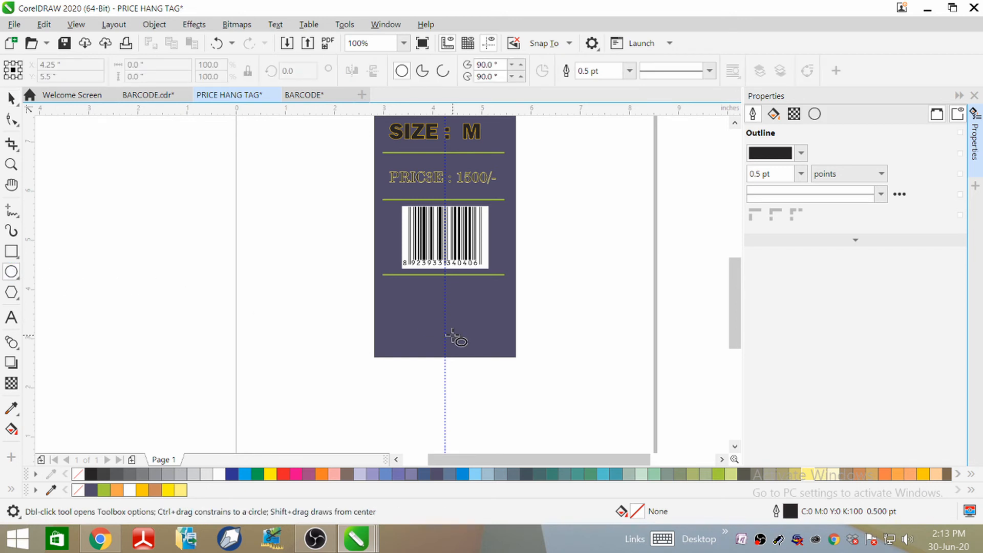
left_click_drag(430, 305, 547, 407)
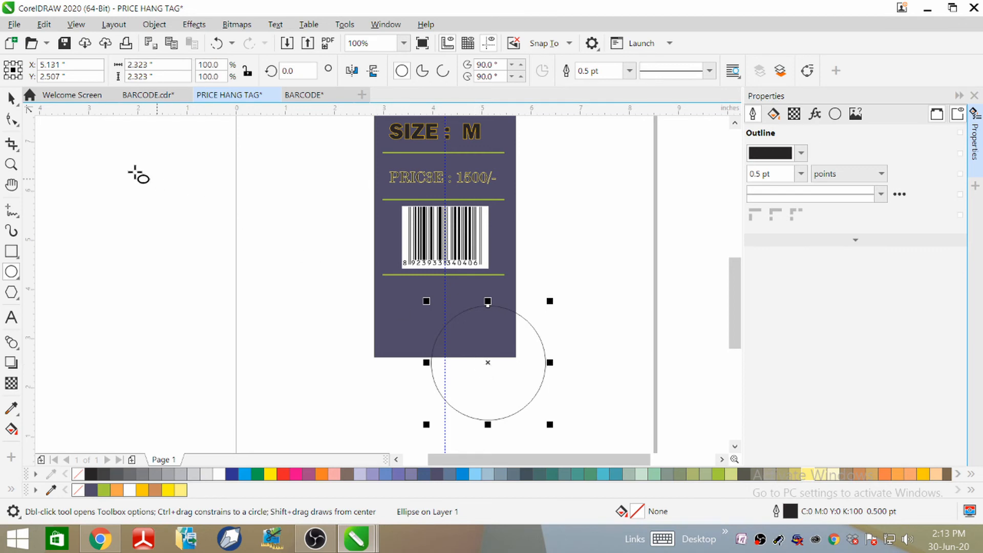
left_click(11, 98)
left_click_drag(492, 362, 447, 332)
Nudge the circle 0.01 in to the right so its centre lines up with the vertical guideline.
scroll(445, 346, "up", 3)
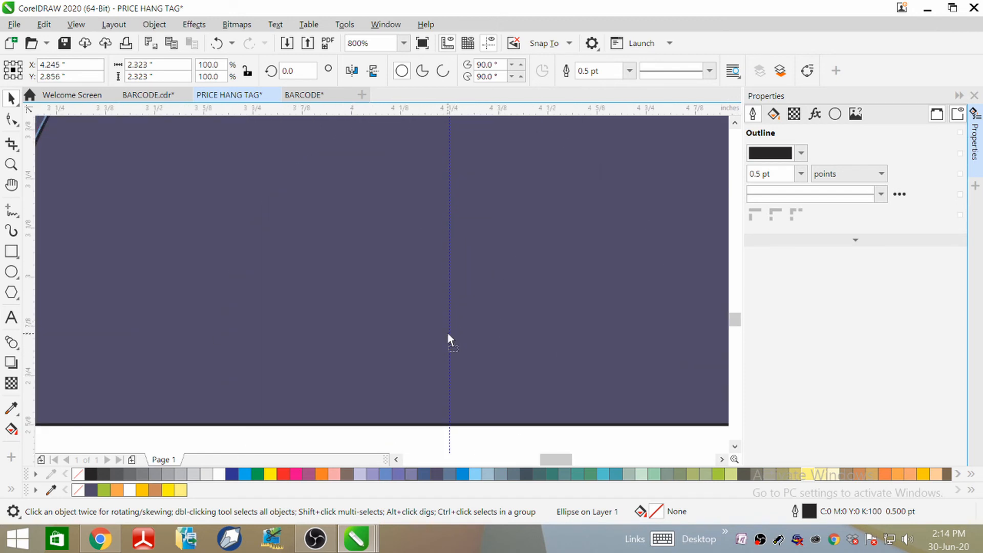
scroll(465, 336, "down", 2)
scroll(463, 345, "up", 3)
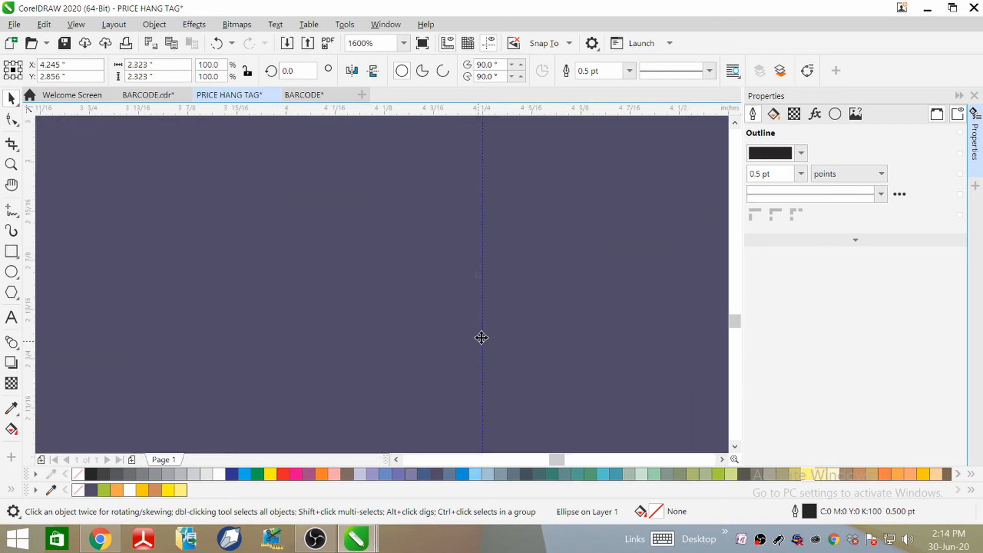
scroll(485, 322, "down", 2)
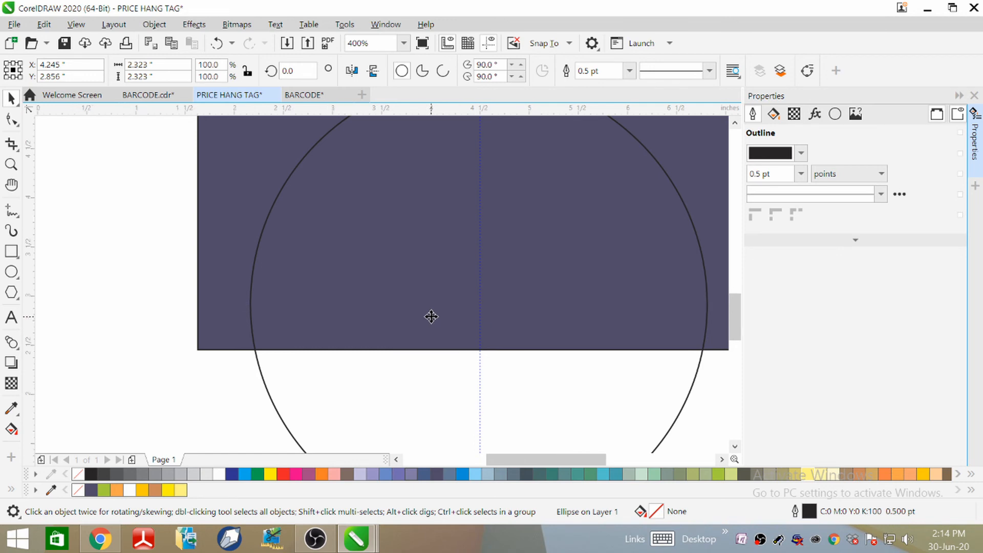
scroll(431, 318, "down", 1)
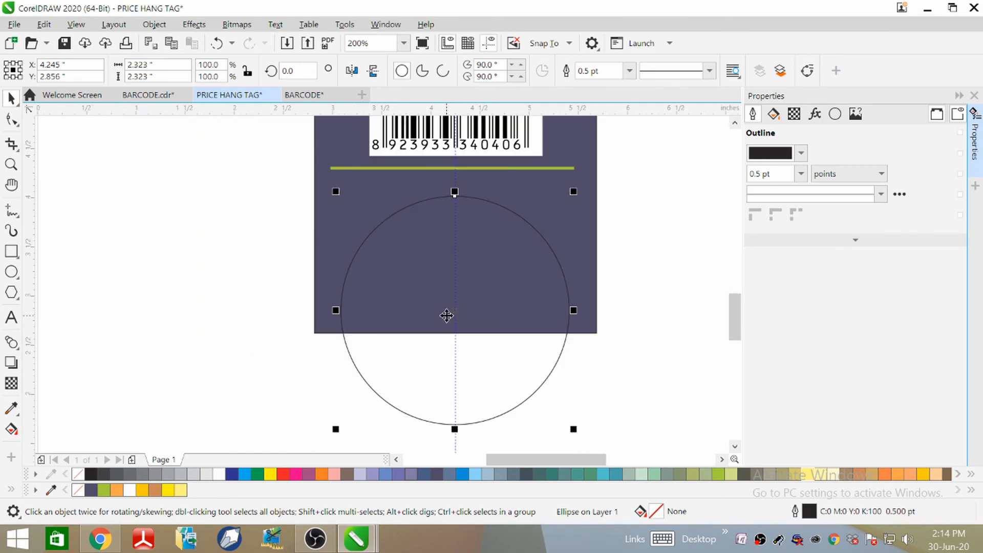
scroll(448, 314, "up", 2)
key("Right")
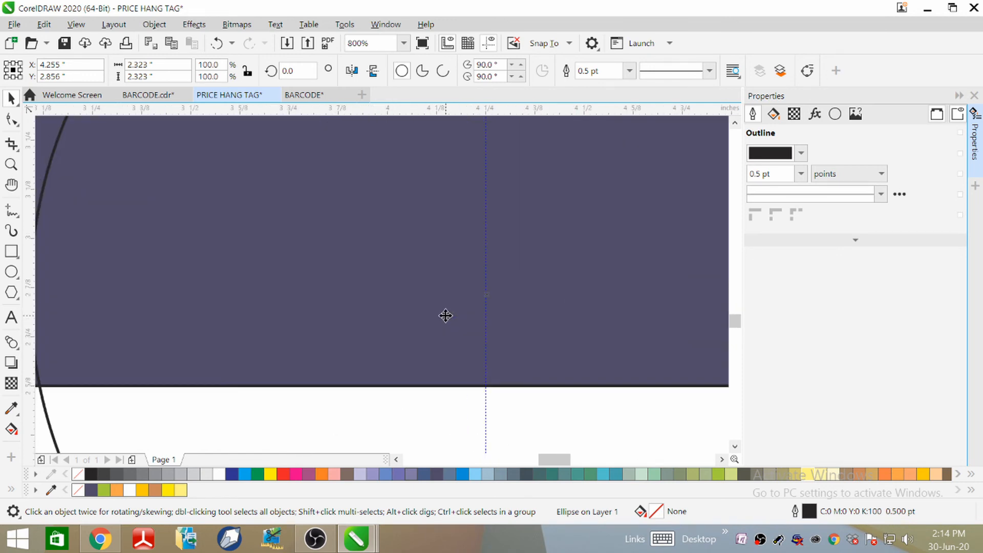
scroll(459, 306, "down", 2)
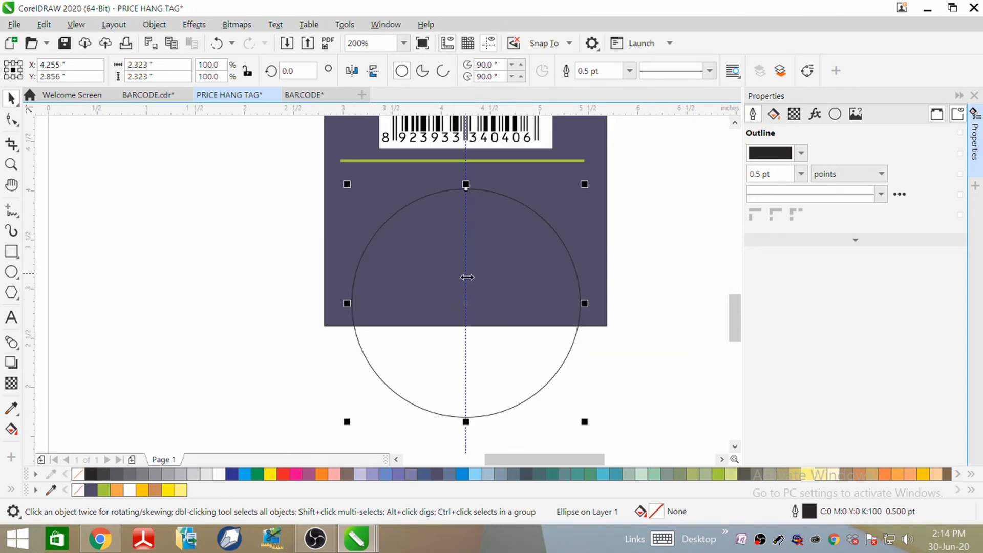
scroll(533, 277, "down", 1)
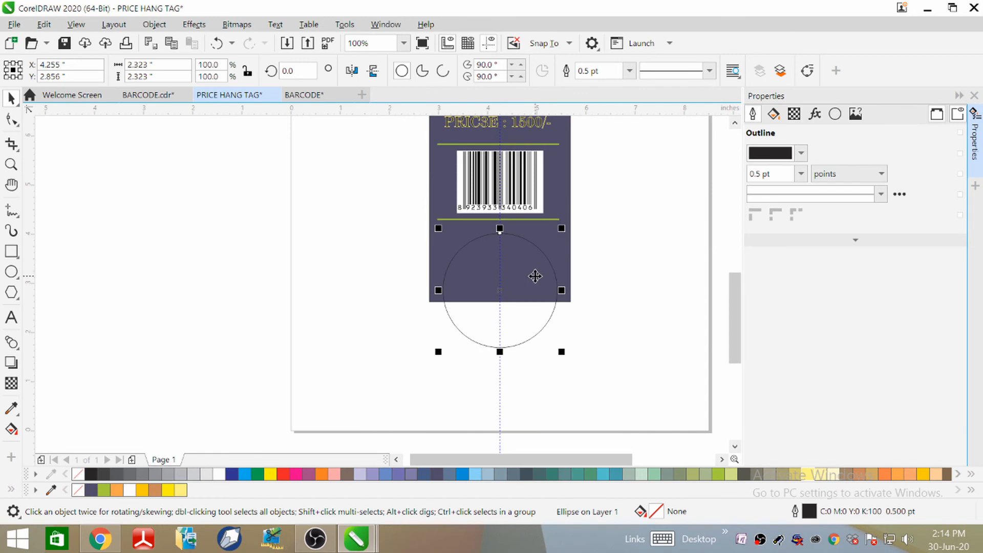
Give the circle a 4 pt outline in yellow-orange (C:0 M:20 Y:100 K:0).
left_click(629, 75)
left_click(608, 173)
right_click(924, 475)
scroll(482, 298, "up", 2)
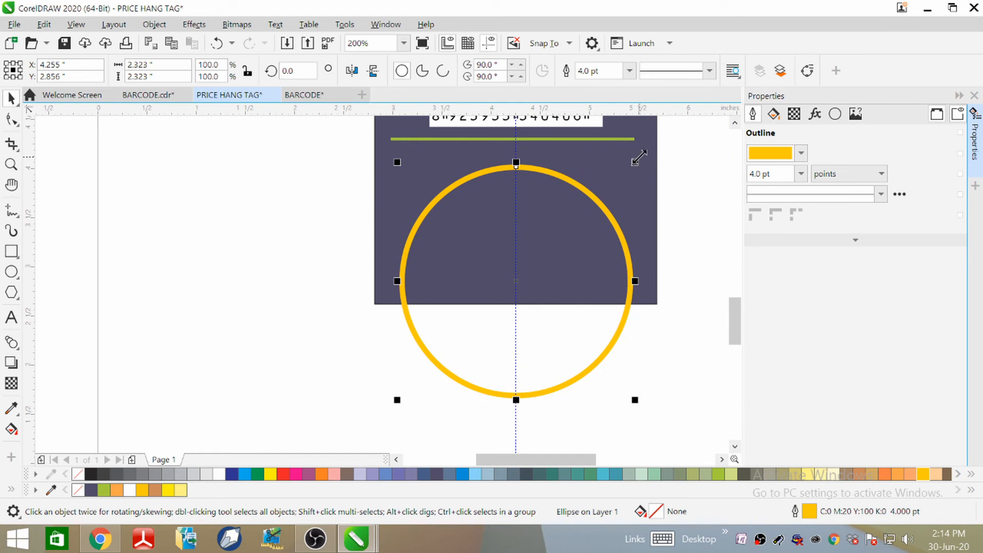
Make a concentric copy of the circle about 2.08 in across and give it a 2 pt dashed outline.
mouse_move(634, 162)
left_mouse_down()
mouse_move(621, 179)
mouse_move(632, 177)
left_mouse_up()
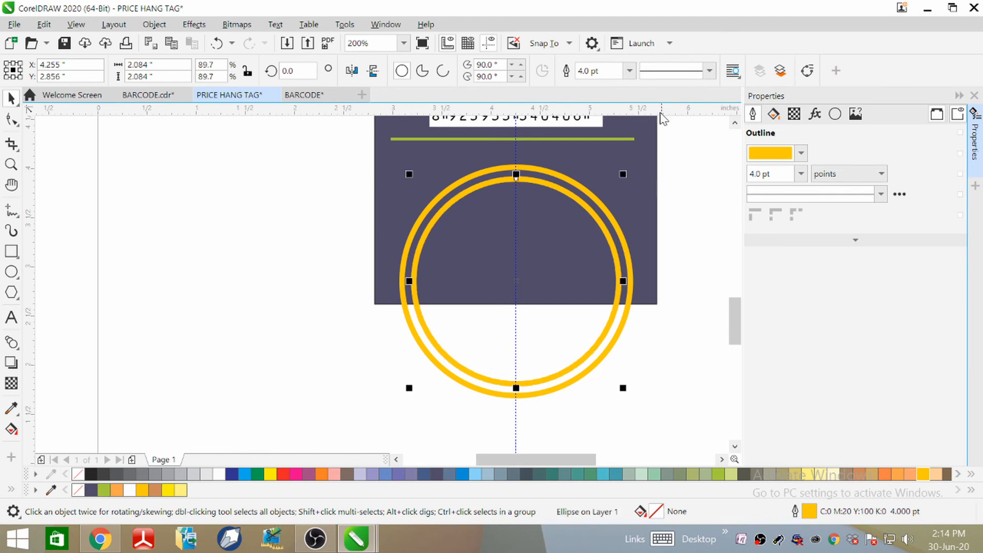
left_click(628, 73)
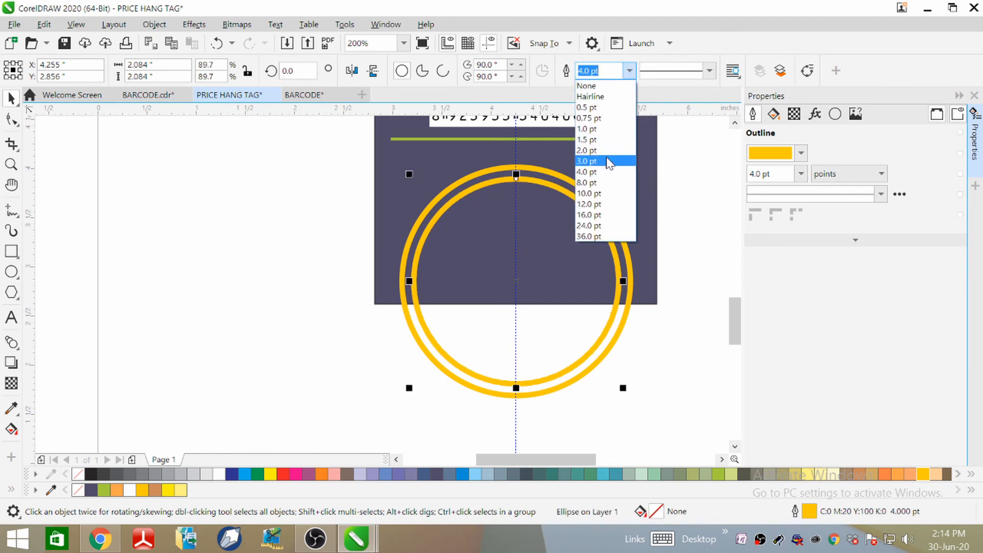
left_click(605, 150)
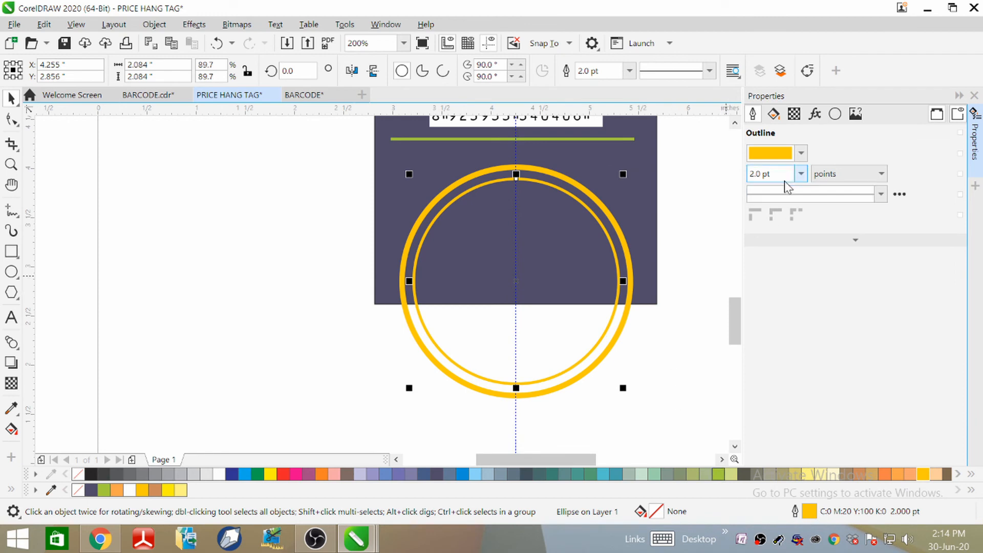
left_click(880, 194)
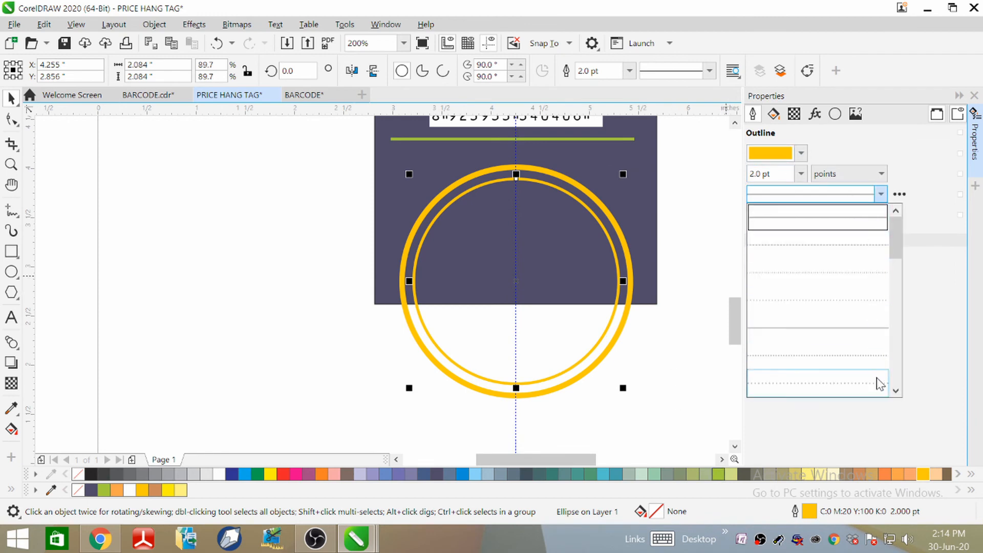
left_click_drag(898, 244, 901, 264)
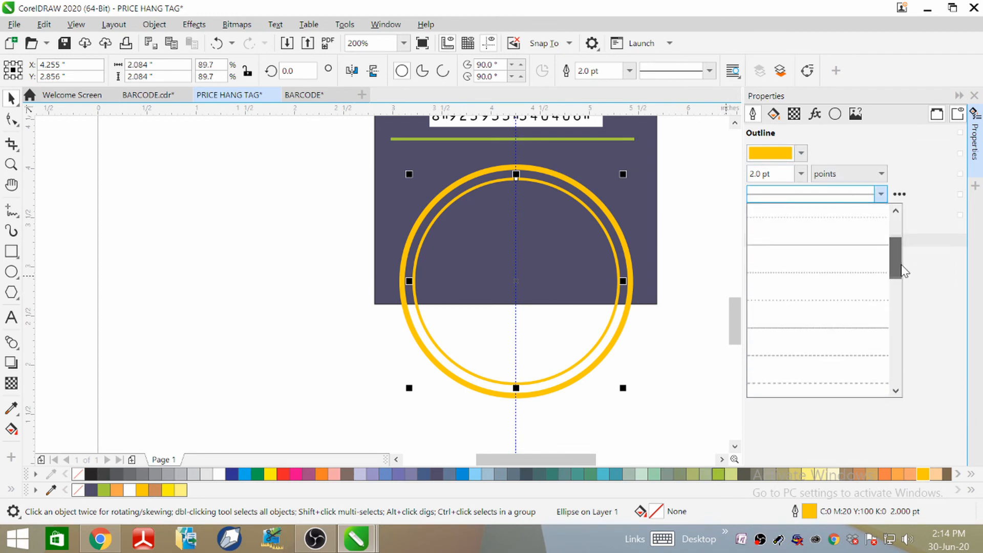
left_click(862, 356)
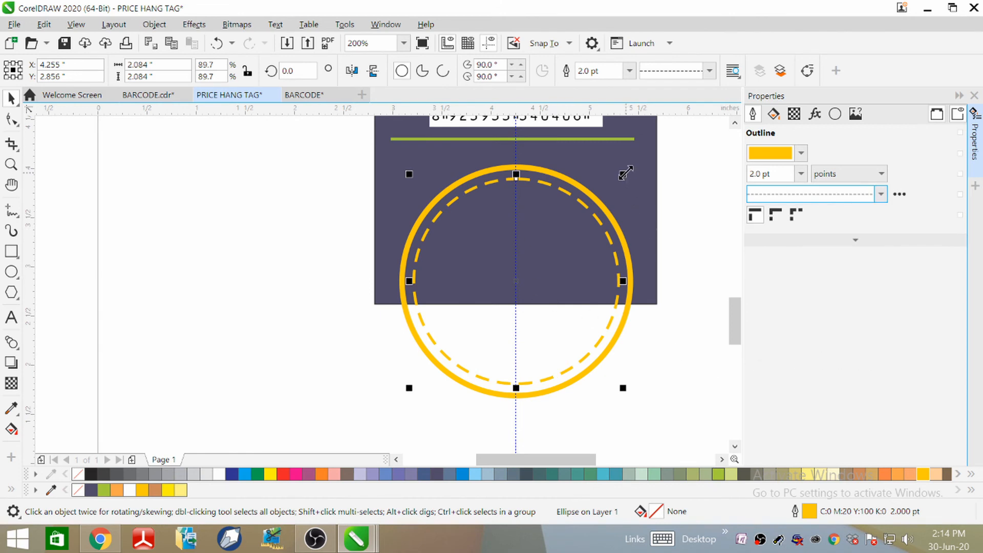
Make a smaller concentric copy of the dashed circle about 1.24 in across and change its outline to a solid line.
left_click_drag(625, 174, 610, 214)
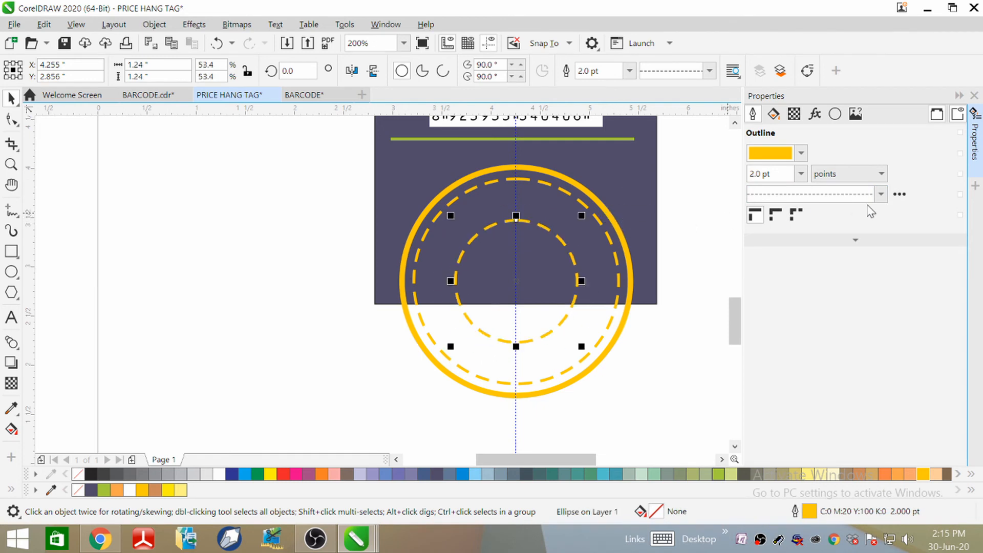
left_click(881, 194)
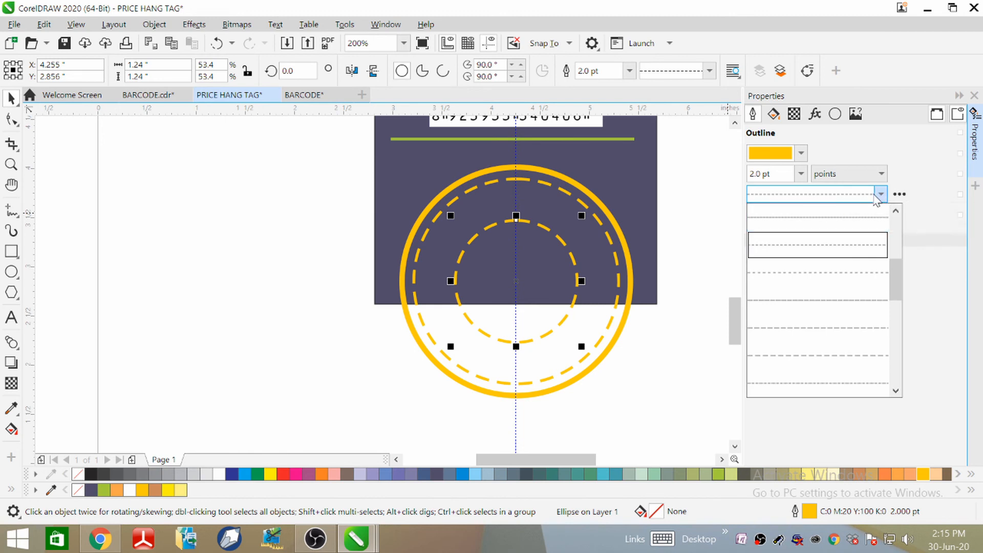
left_click_drag(897, 279, 885, 215)
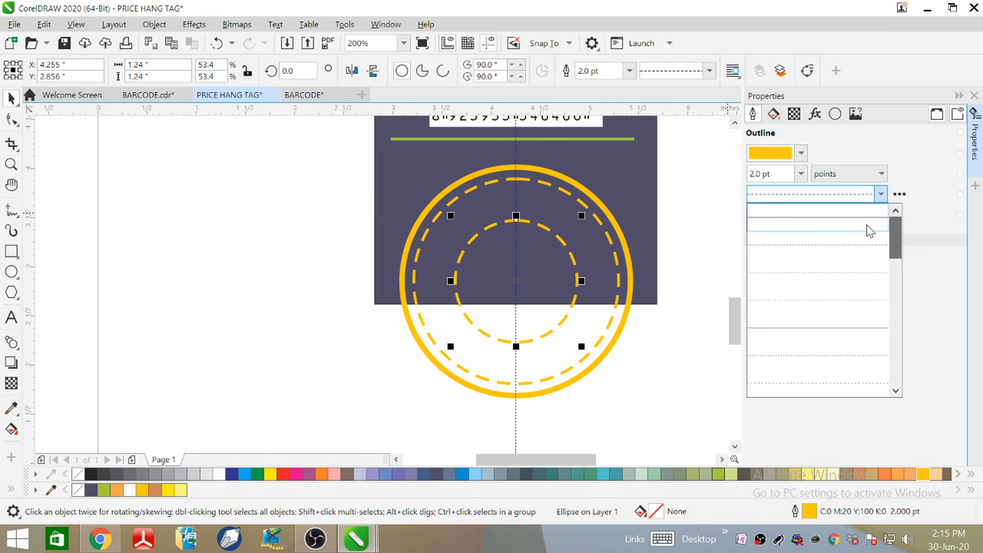
left_click(852, 226)
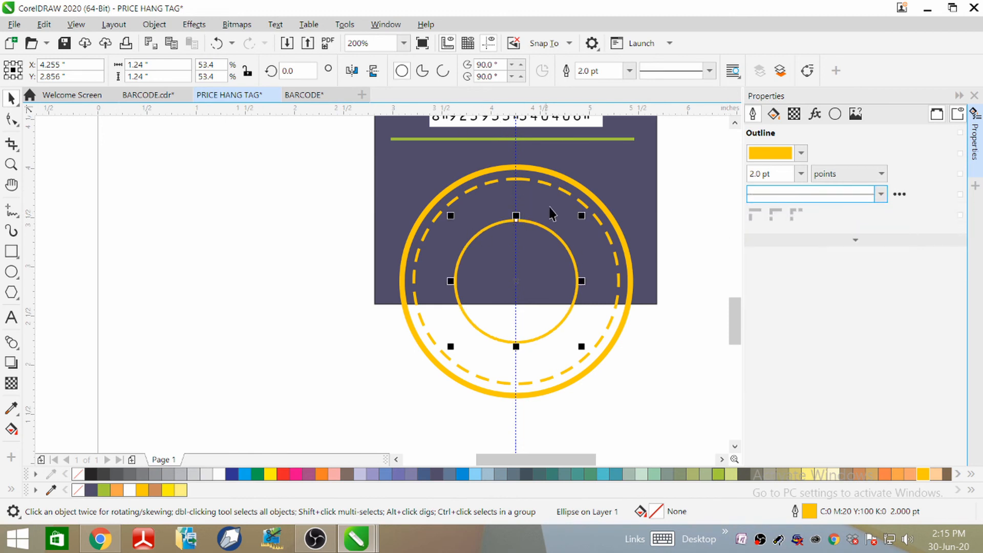
Add the artistic text GLOBAL FASHION HOUSE and move it up and to the left over the circles.
key("F8")
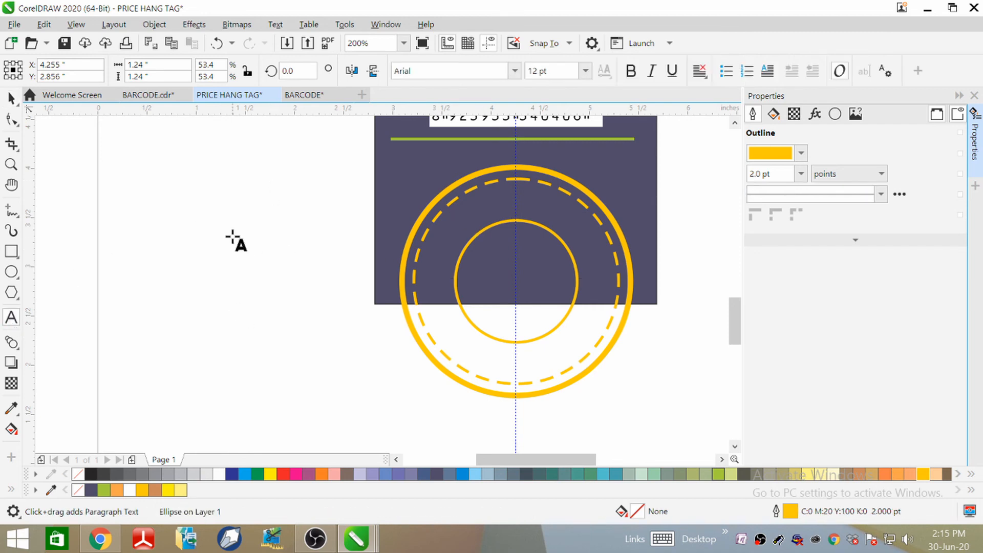
left_click(319, 238)
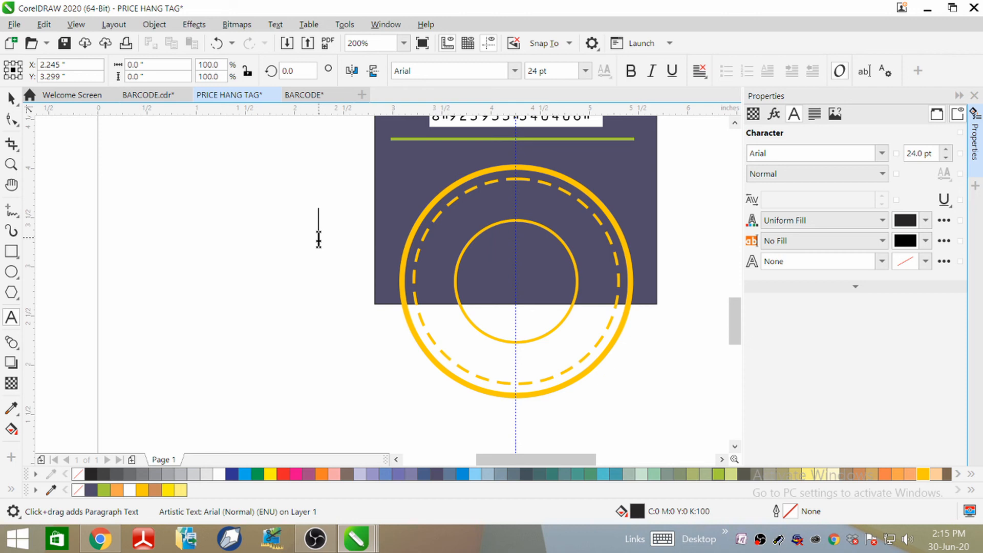
type("GLO")
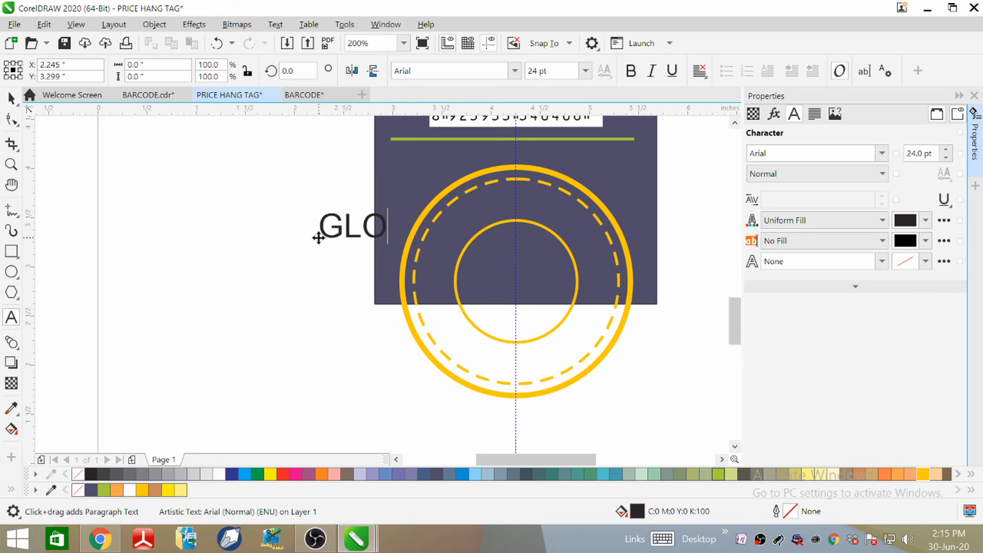
type("BAL FASHION HOU")
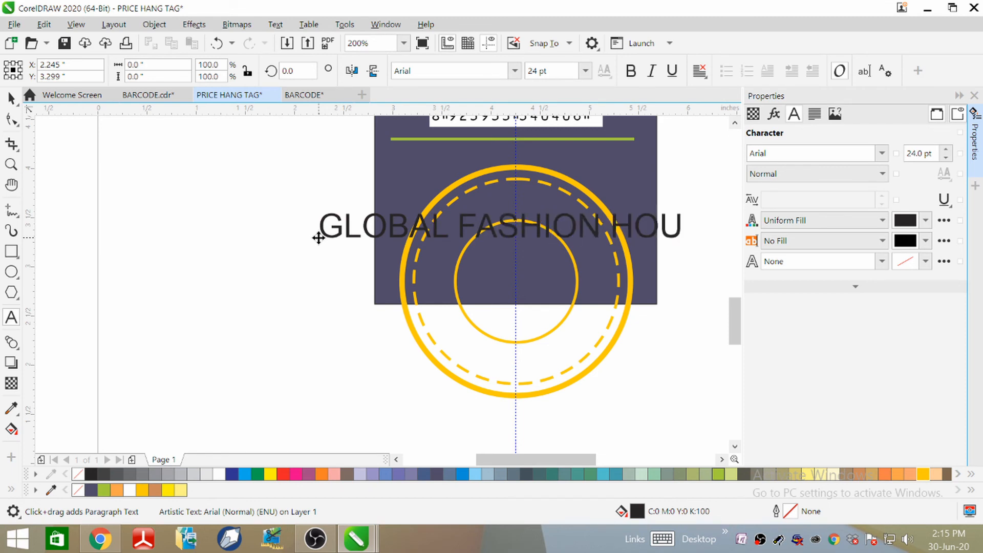
type("SE")
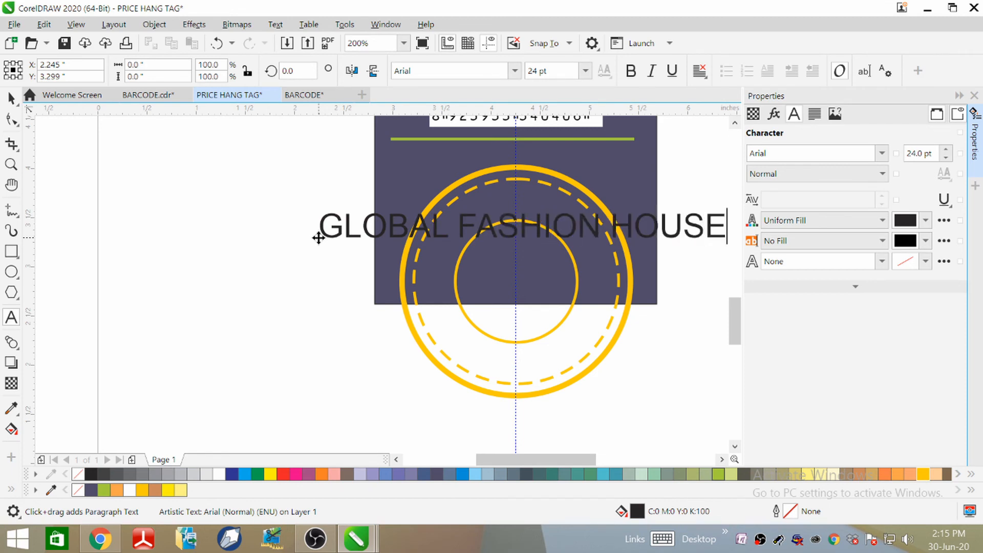
left_click(11, 98)
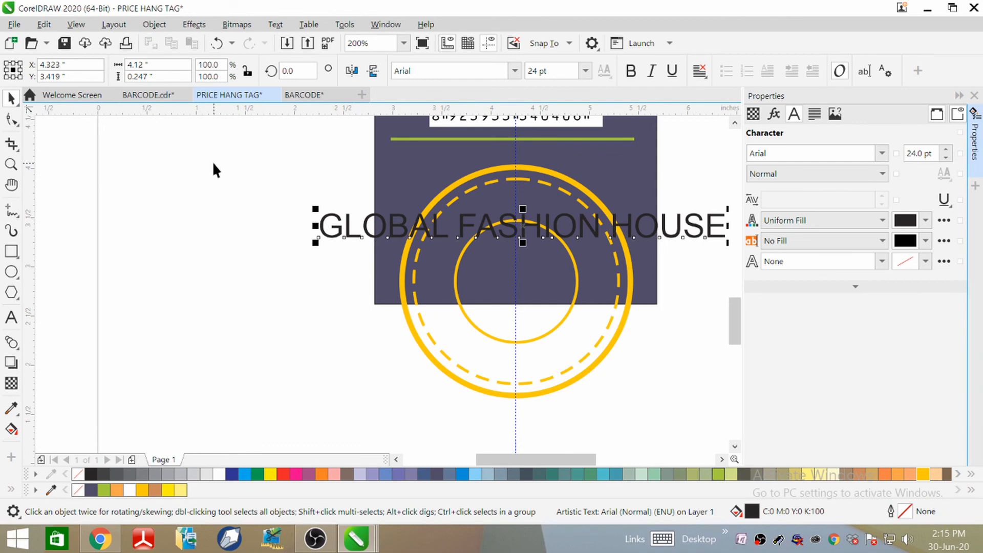
left_click_drag(545, 237, 466, 220)
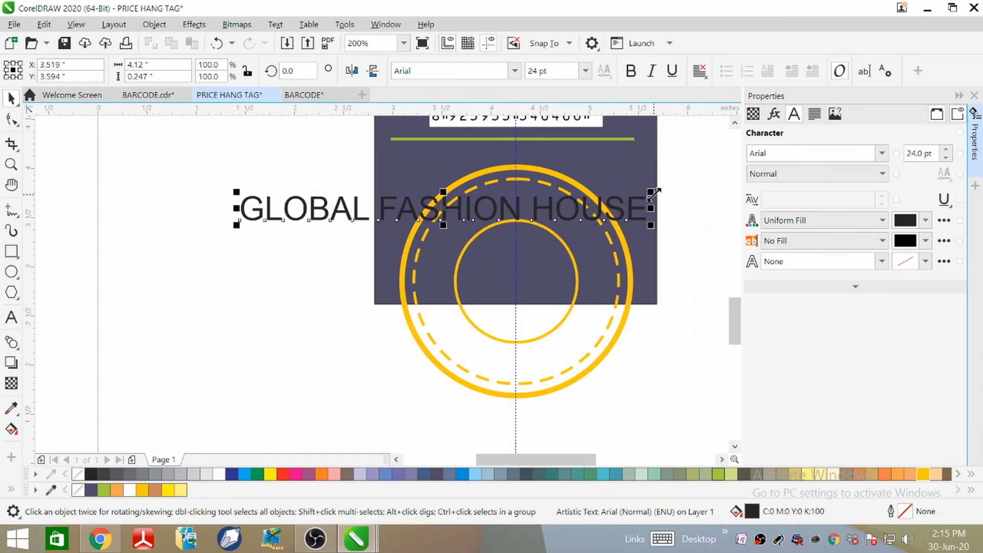
Set the GLOBAL FASHION HOUSE text to 14 pt Bauhaus 93.
left_click(584, 70)
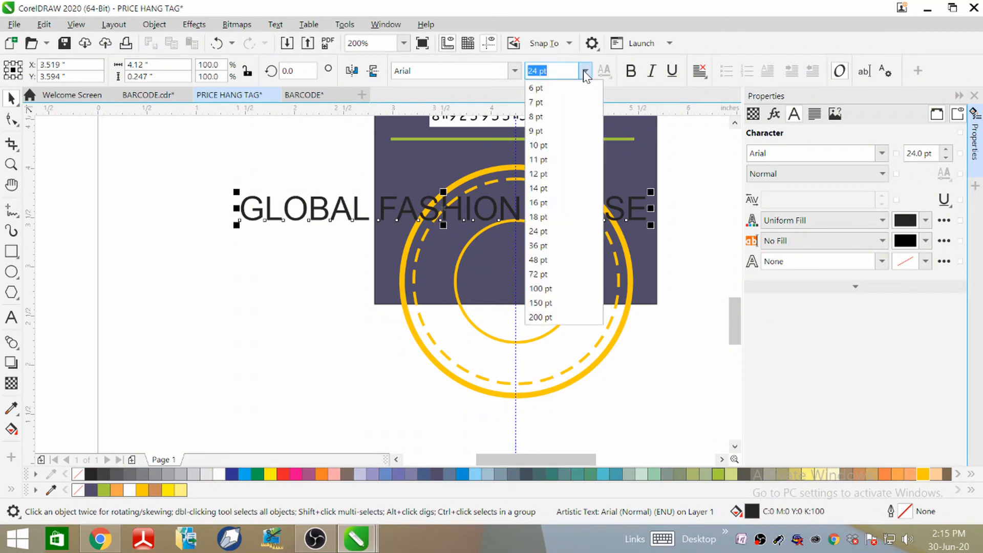
left_click(557, 188)
left_click(515, 71)
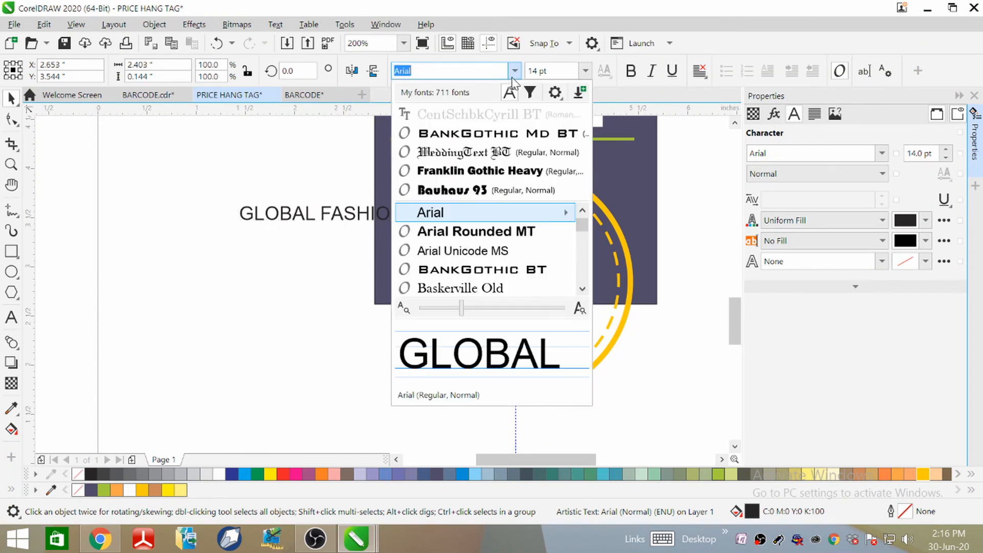
left_click(471, 194)
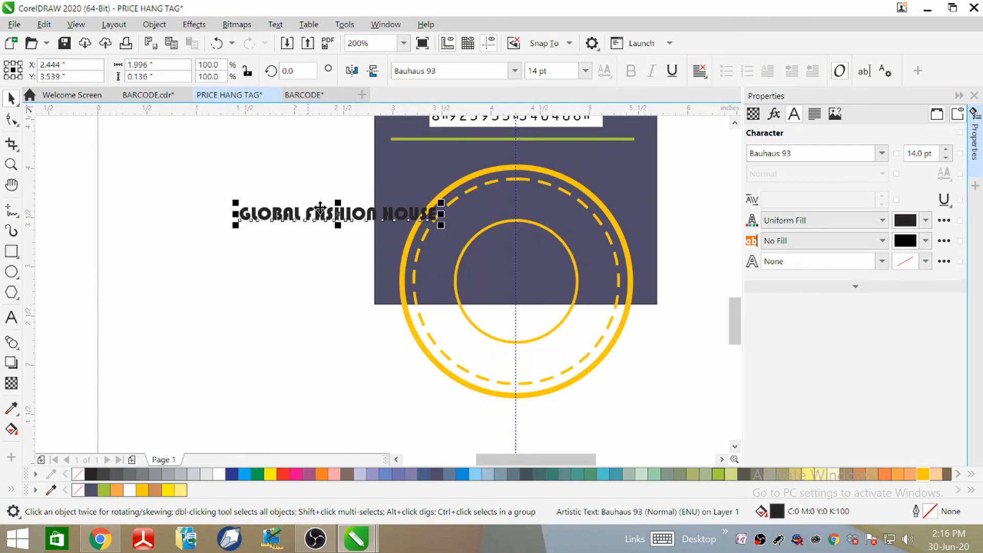
scroll(337, 225, "up", 3)
scroll(423, 183, "down", 2)
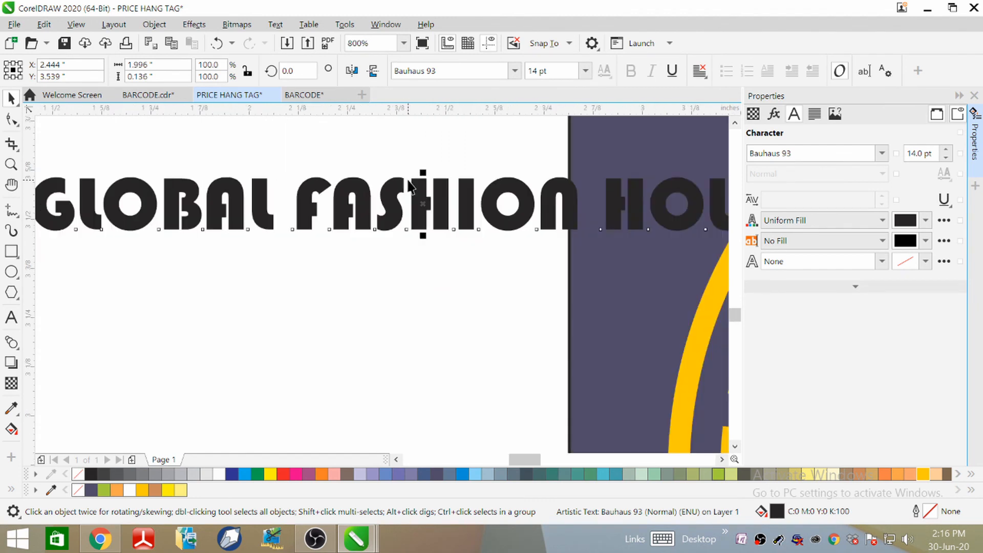
scroll(423, 183, "down", 1)
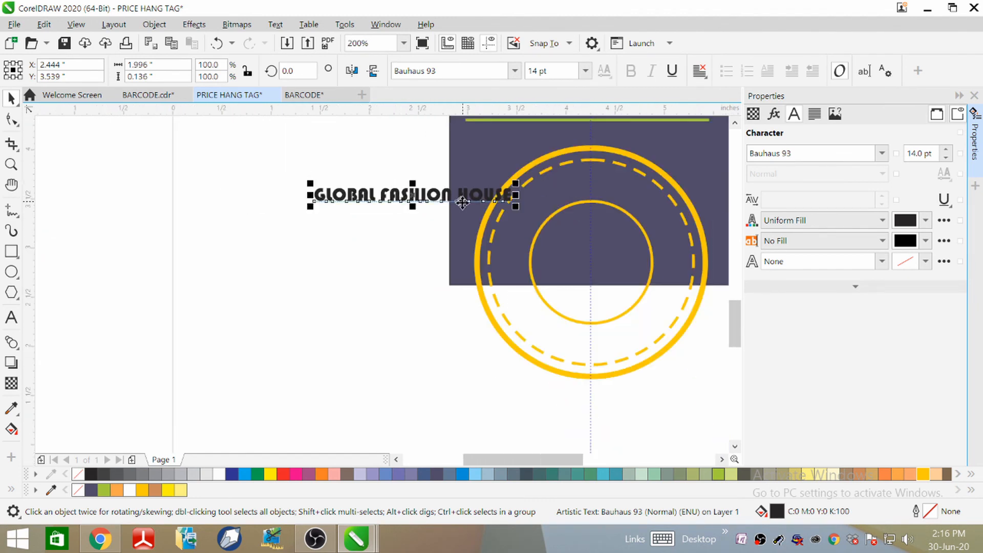
Fit the GLOBAL FASHION HOUSE text to the dashed circle, about 0.31 in inside it, arching over the inner circle.
left_click(275, 26)
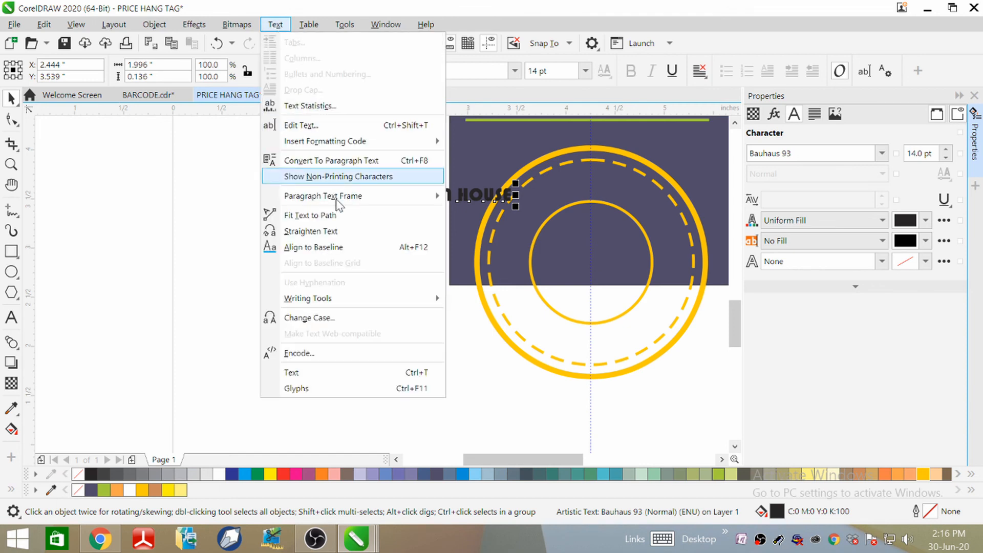
left_click(347, 216)
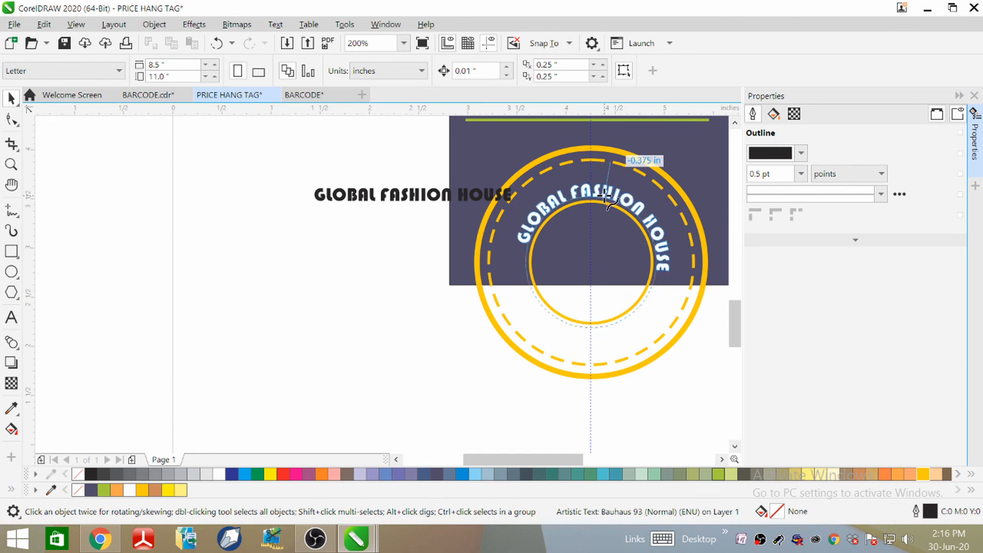
left_click(606, 191)
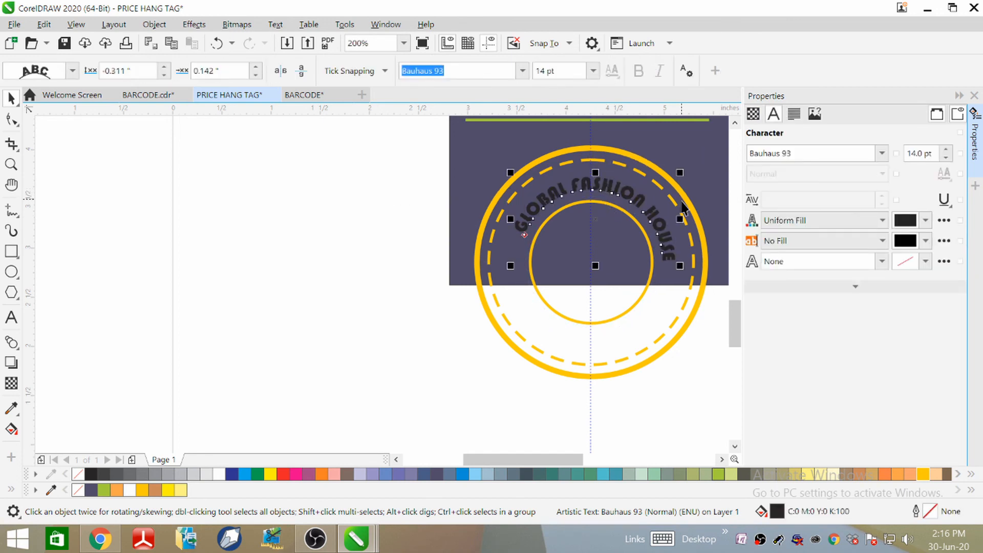
Insert extra spaces between GLOBAL, FASHION and HOUSE to spread the words along the curve.
scroll(640, 192, "up", 2)
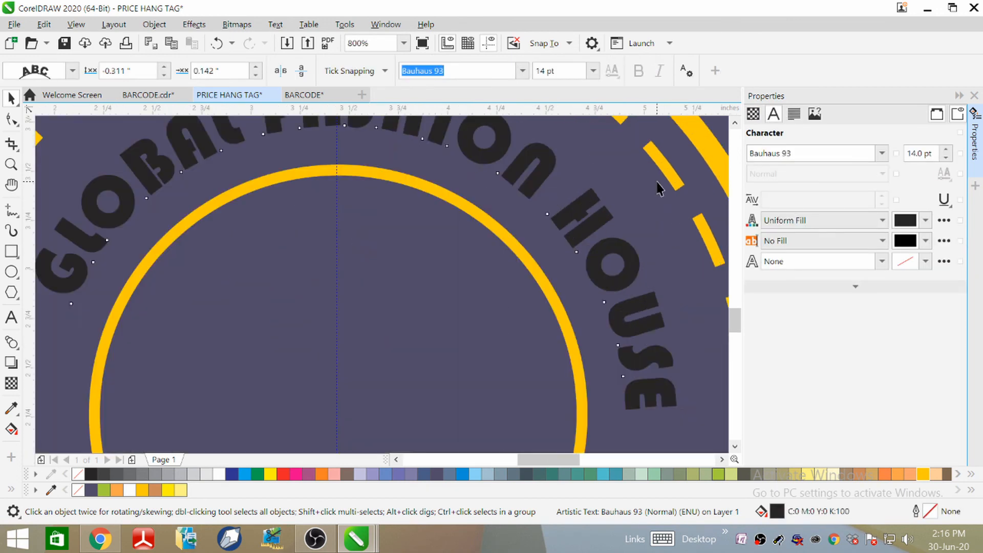
scroll(661, 188, "down", 1)
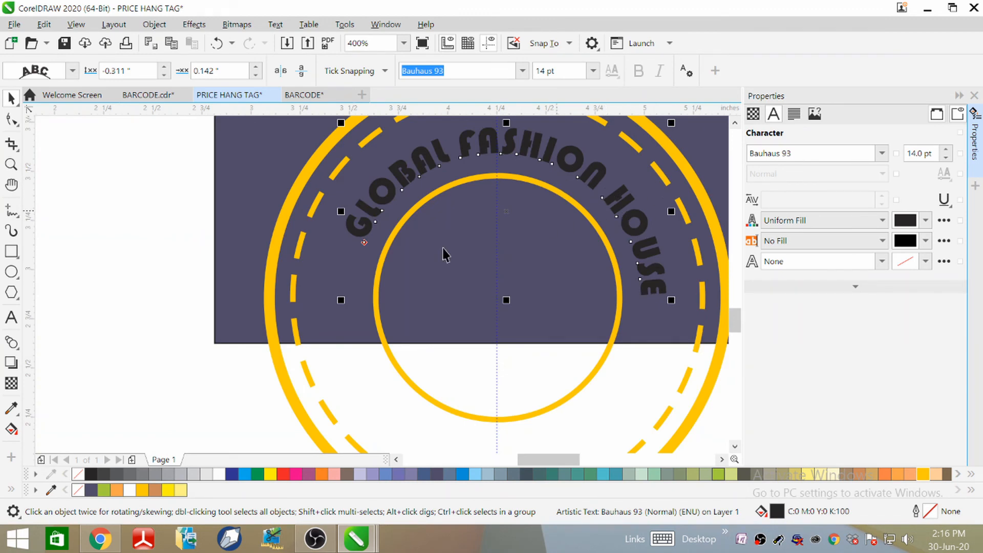
left_click(11, 318)
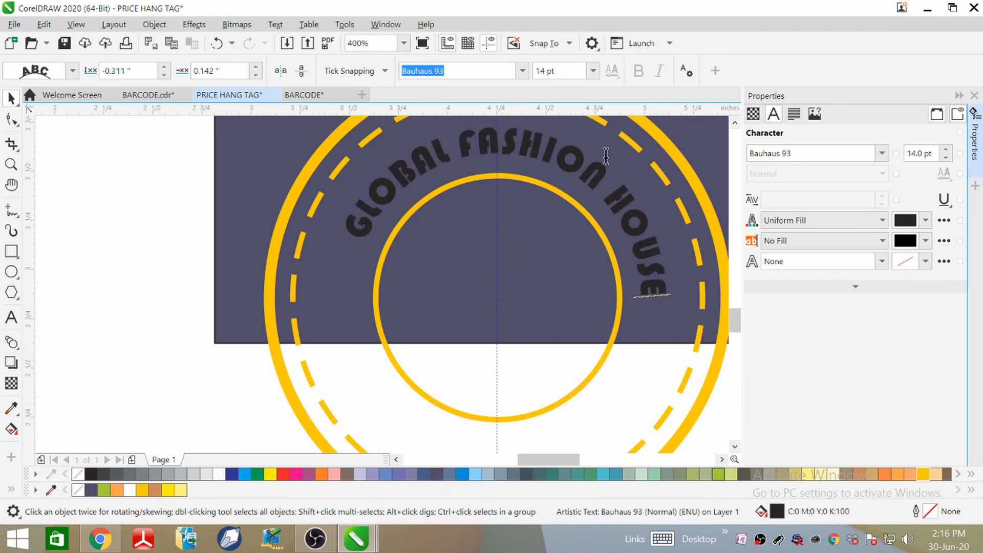
left_click(605, 188)
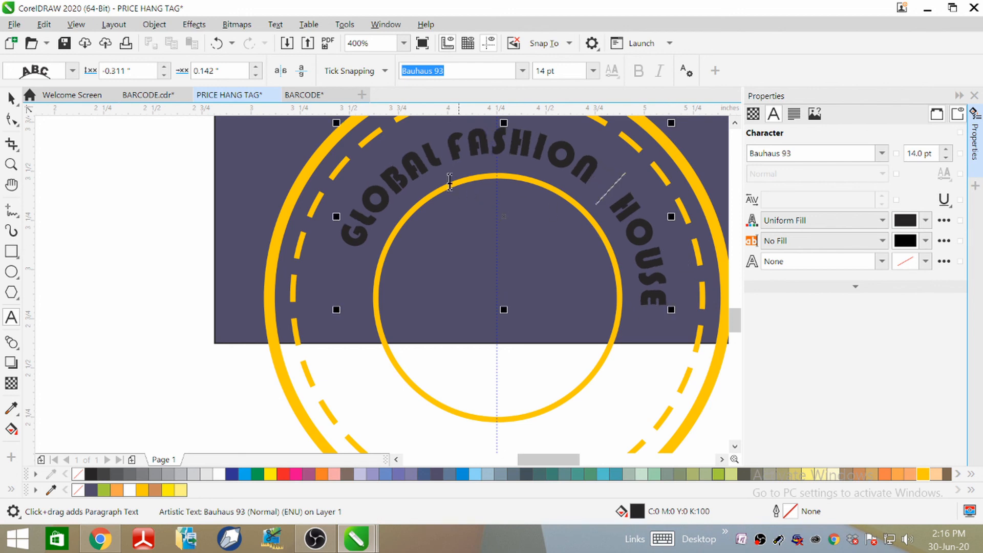
left_click(443, 156)
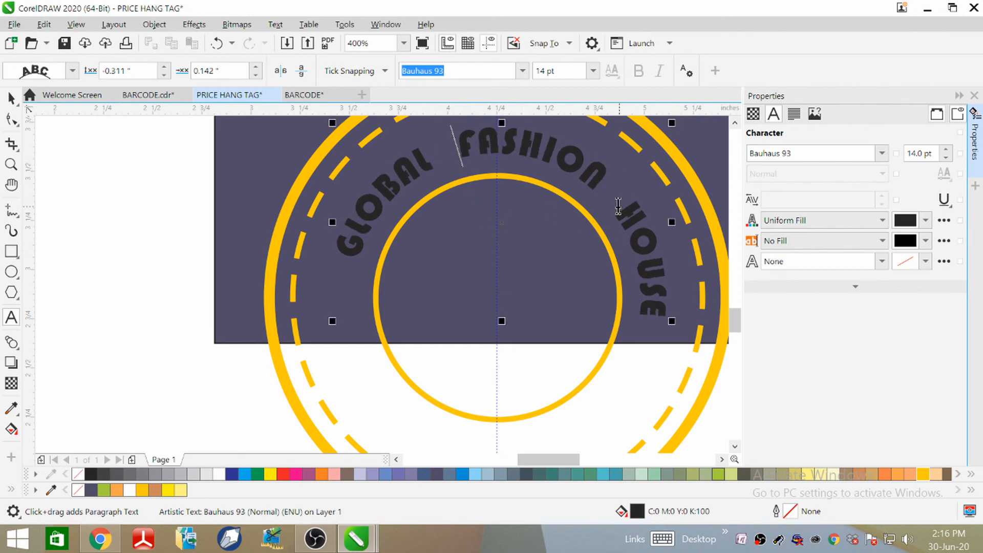
left_click(610, 191)
left_click(451, 151)
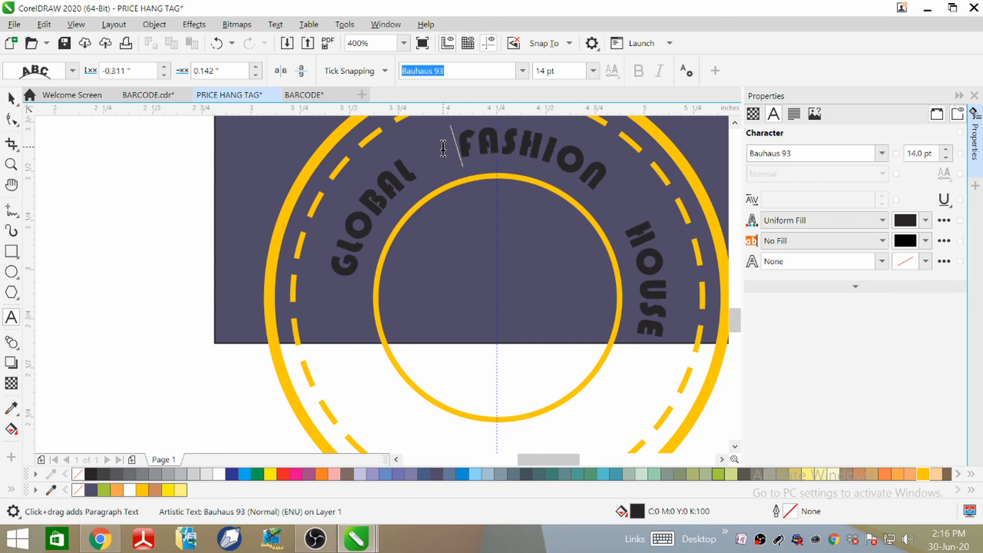
left_click(624, 212)
key("Escape")
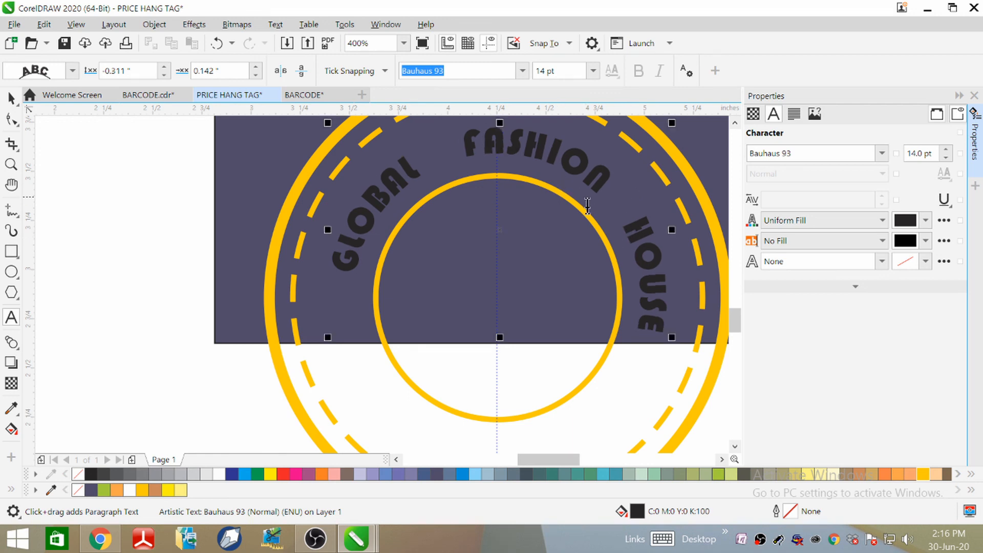
Adjust the trailing spaces after HOUSE so the curved text is centred on the vertical guideline.
left_click(648, 343)
key("Escape")
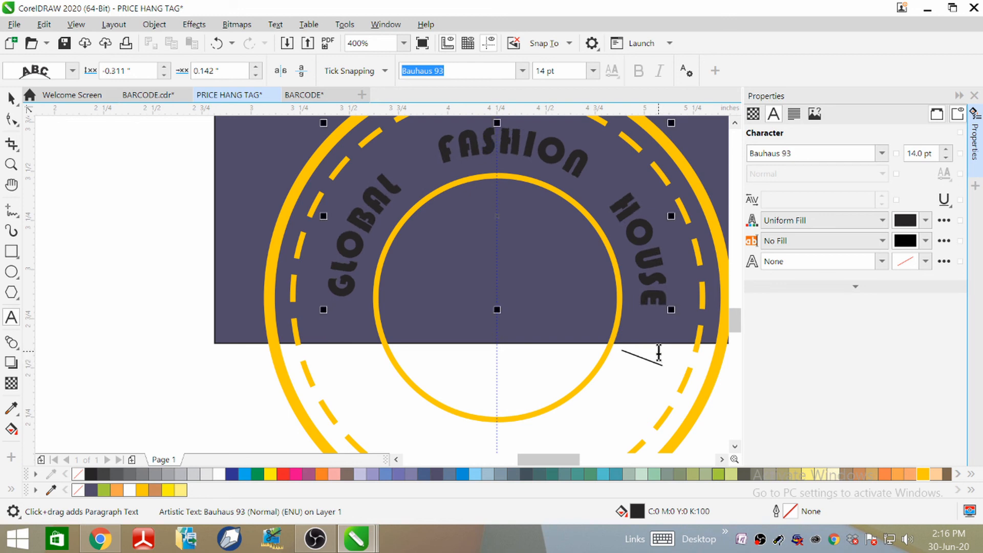
left_click(616, 333)
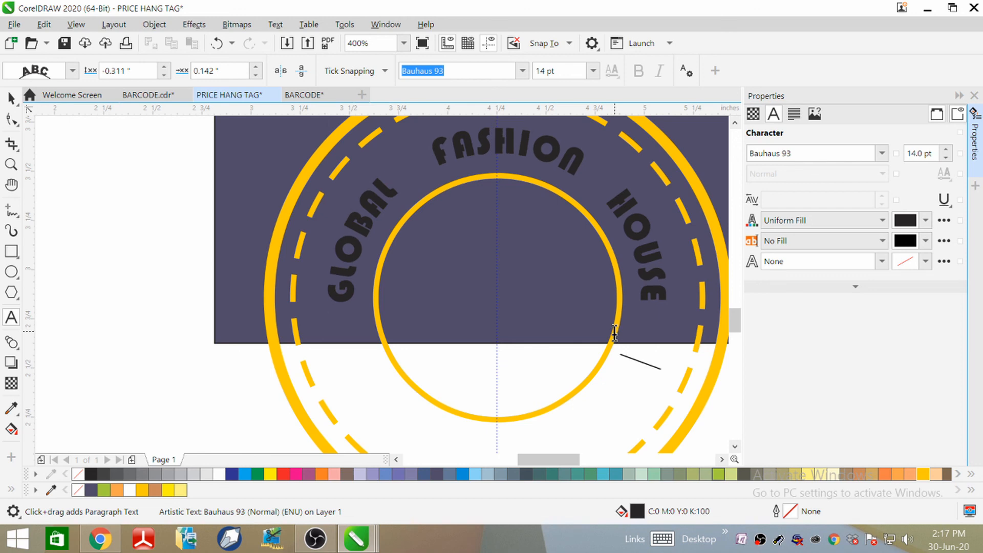
key("BackSpace")
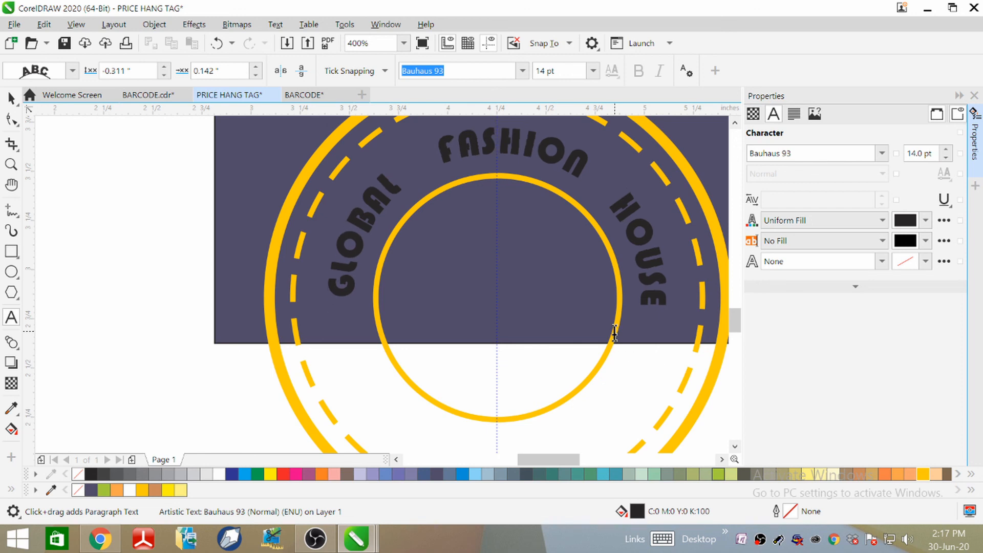
Try an Ice Blue fill and hairline outline on the curved GLOBAL FASHION HOUSE text, and undo both colours.
key("Escape")
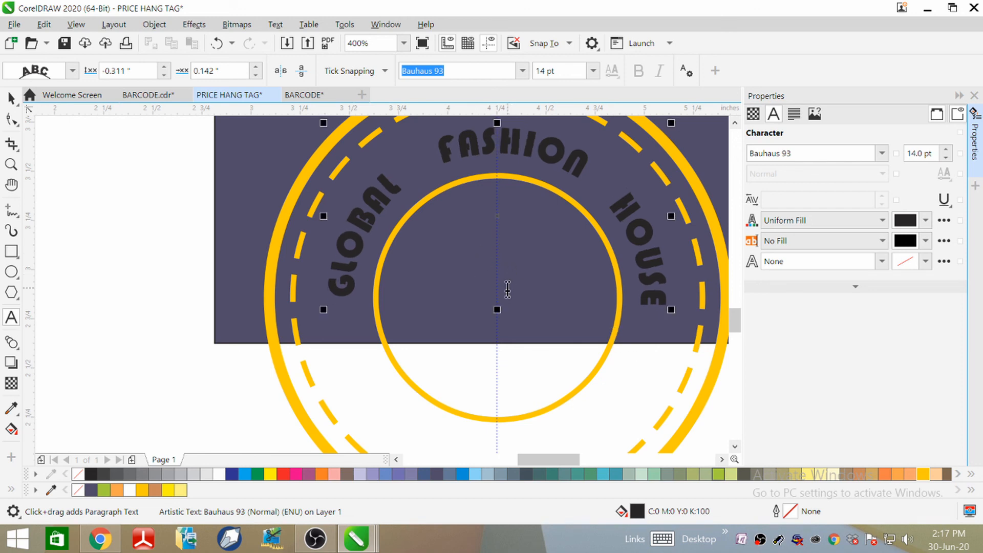
right_click(472, 474)
left_click(473, 475)
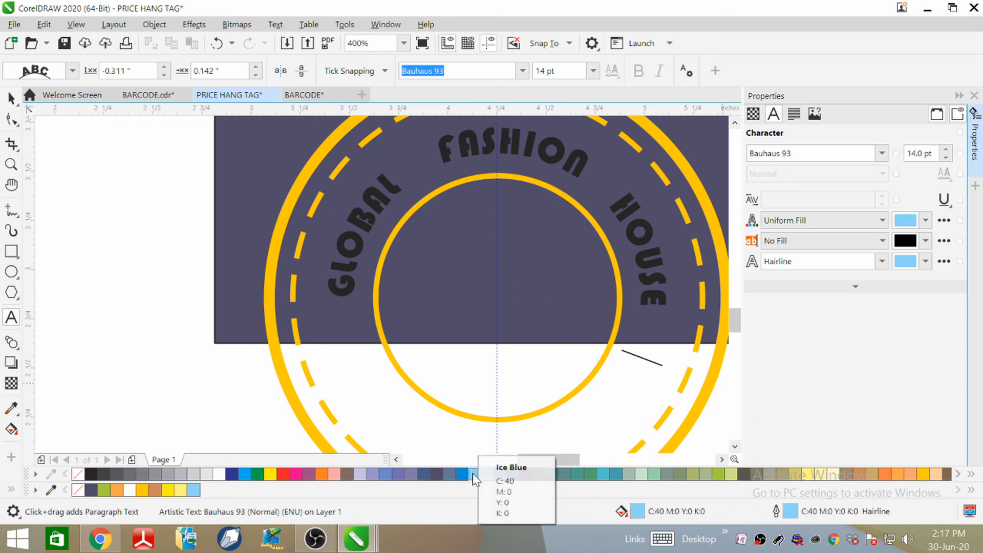
left_click(12, 98)
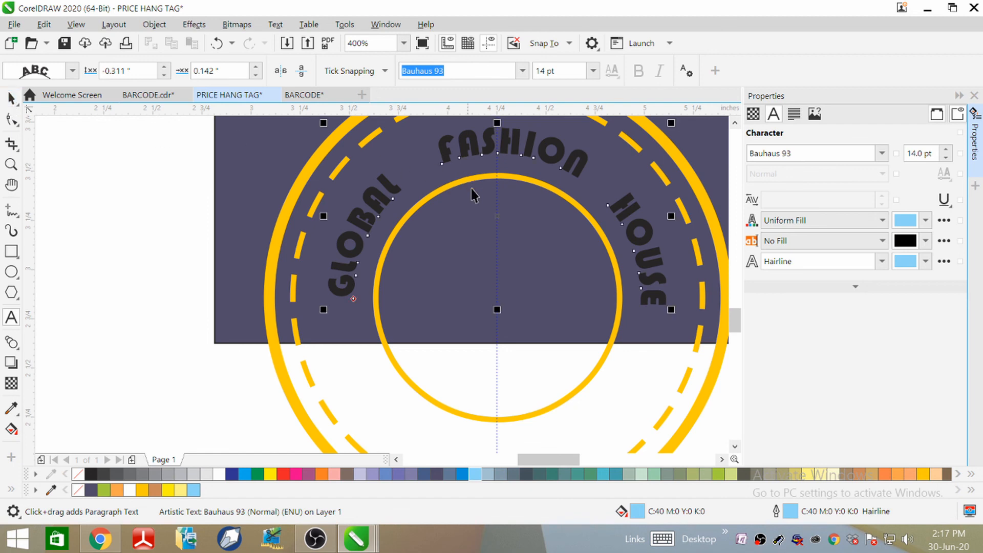
key("ctrl+z")
key("ctrl+z")
Give the curved GLOBAL FASHION HOUSE text a blue hairline outline (C:100 M:20).
right_click(463, 475)
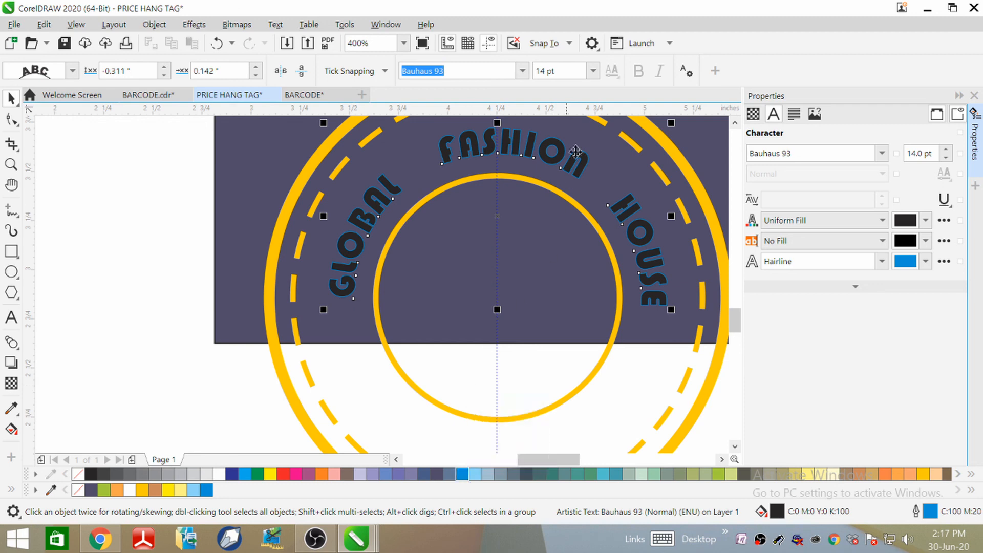
scroll(526, 183, "up", 2)
scroll(526, 139, "down", 3)
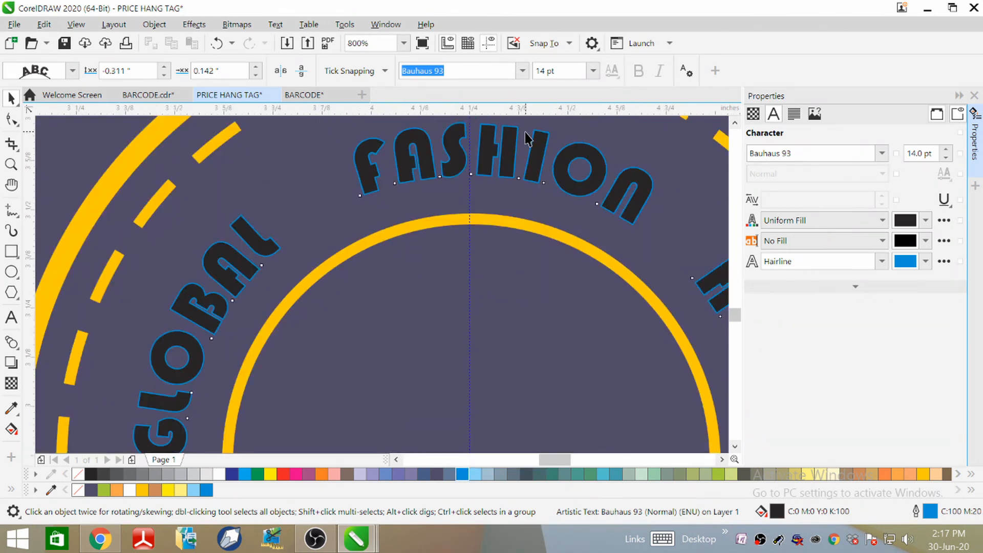
scroll(526, 134, "up", 1)
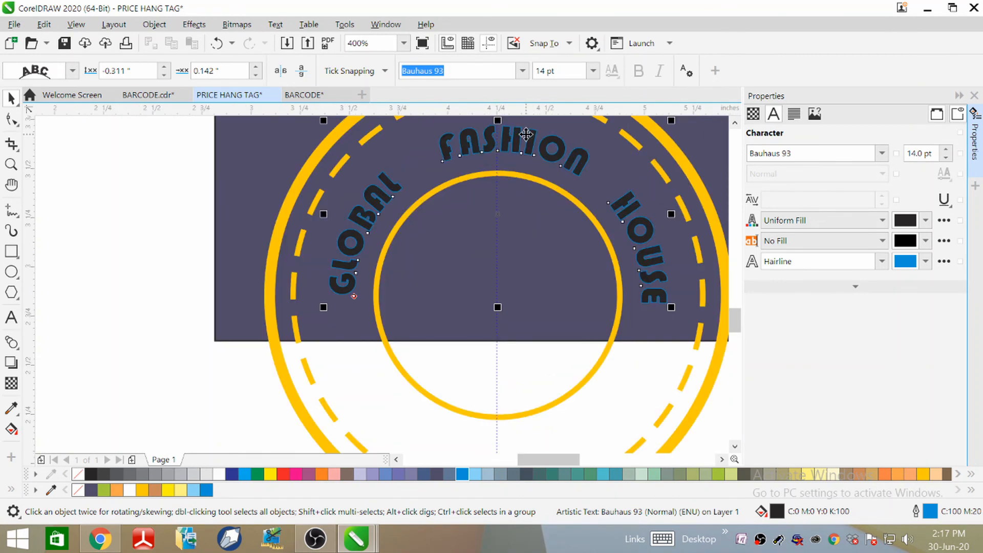
scroll(527, 134, "down", 1)
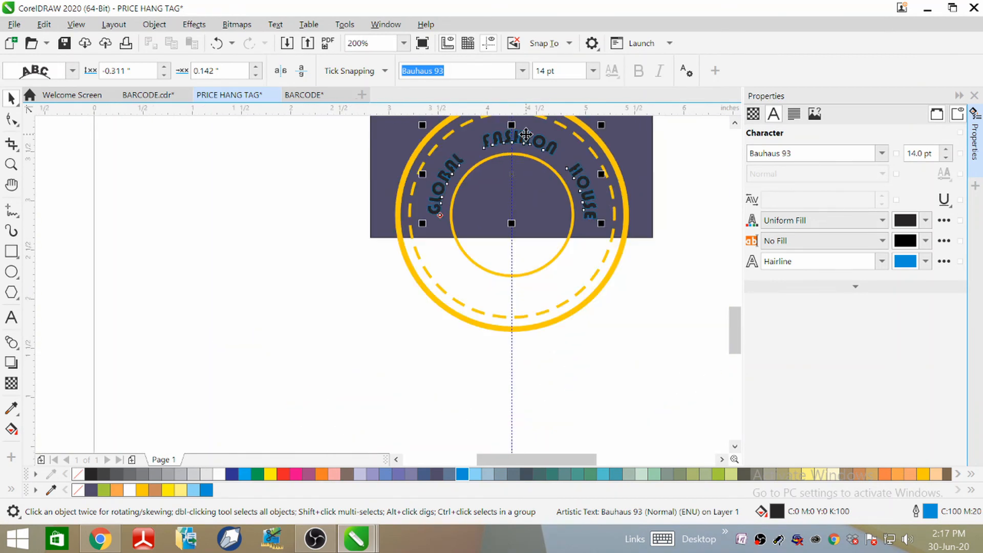
Try white and green fills on the curved text, settling on golden yellow (C:0 M:20 Y:100 K:0).
left_click(219, 473)
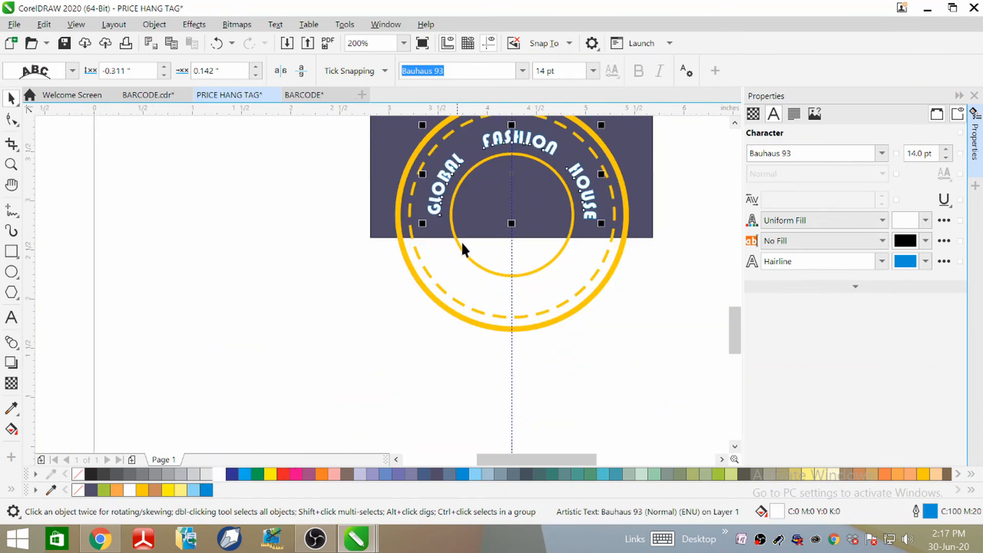
left_click(718, 473)
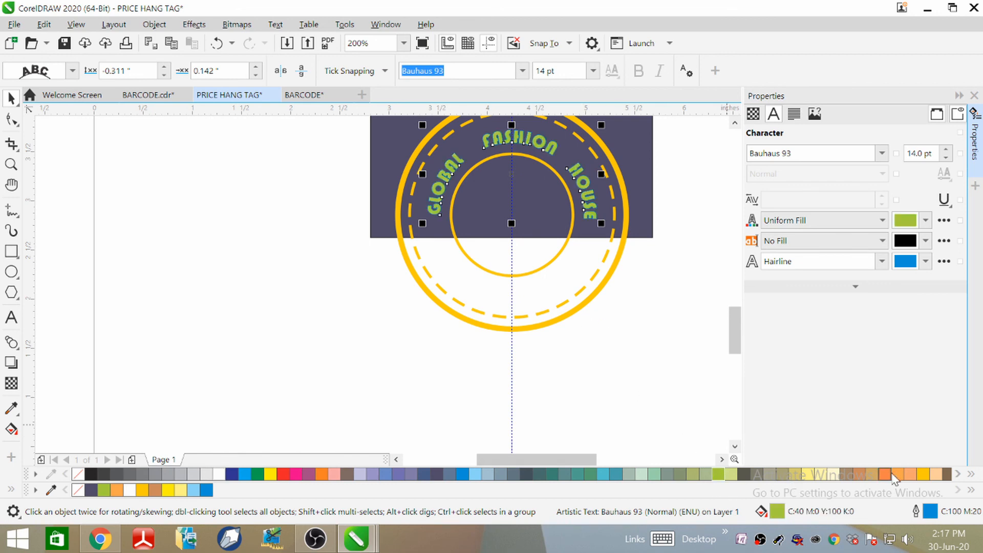
left_click(923, 473)
scroll(407, 303, "down", 1)
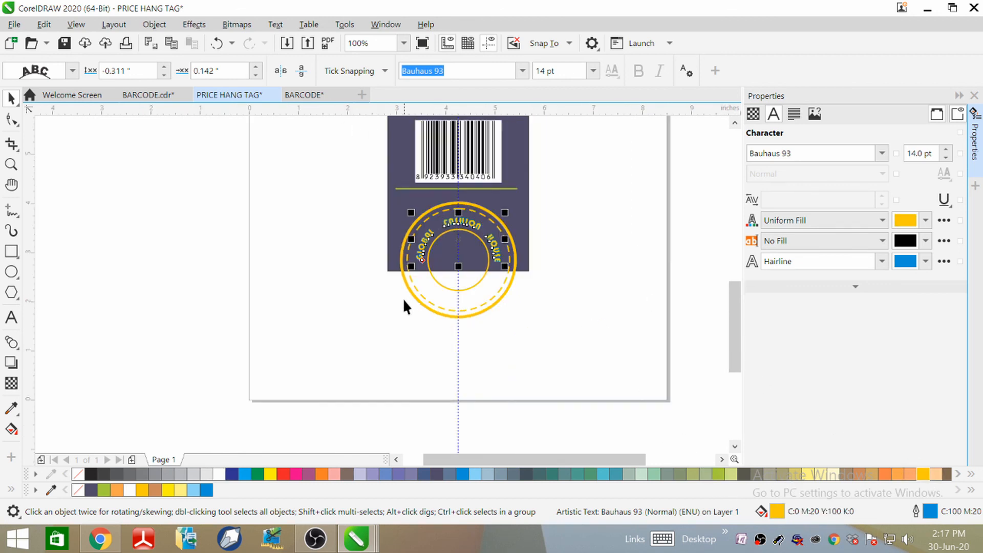
scroll(437, 231, "up", 3)
scroll(446, 200, "down", 2)
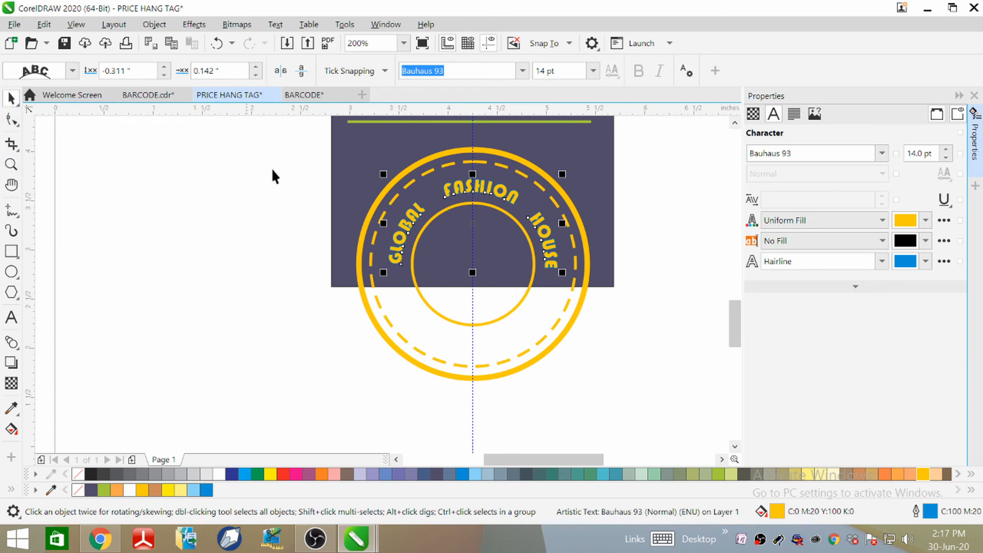
Group the badge's three circles with the curved GLOBAL FASHION HOUSE text.
left_click_drag(264, 136, 611, 395)
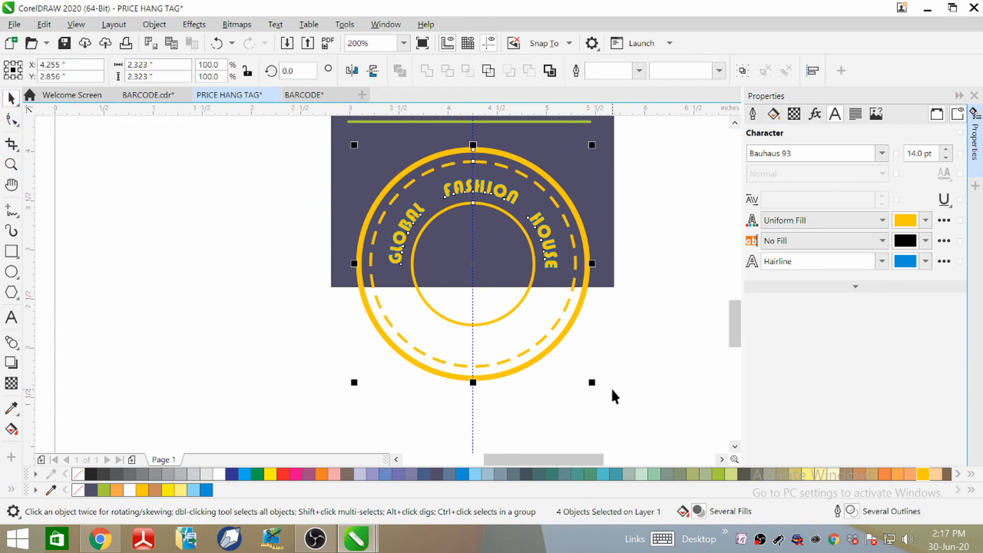
right_click(483, 238)
left_click(530, 194)
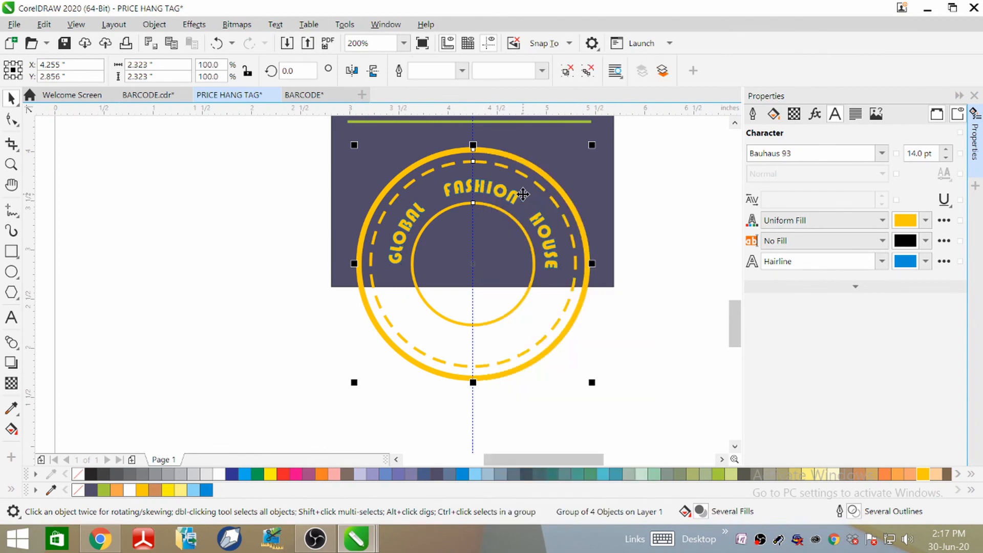
PowerClip the badge group inside the purple tag so the part below the tag's lower edge is cut off.
right_click(478, 228)
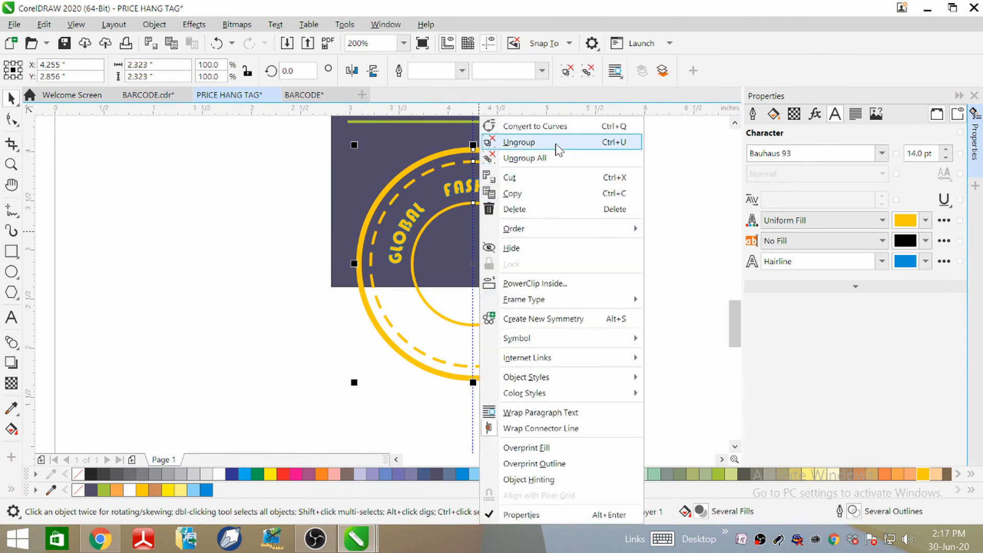
left_click(535, 283)
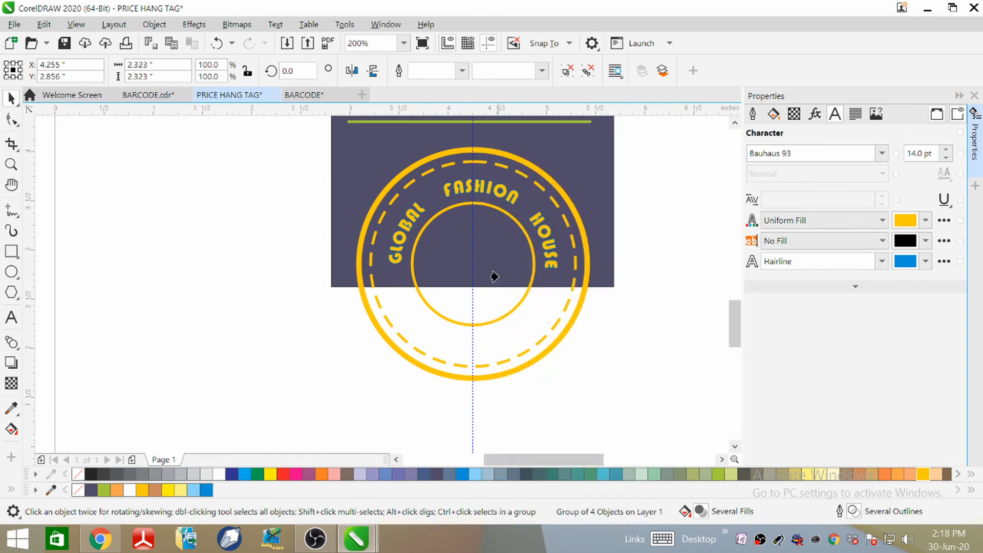
left_click(338, 231)
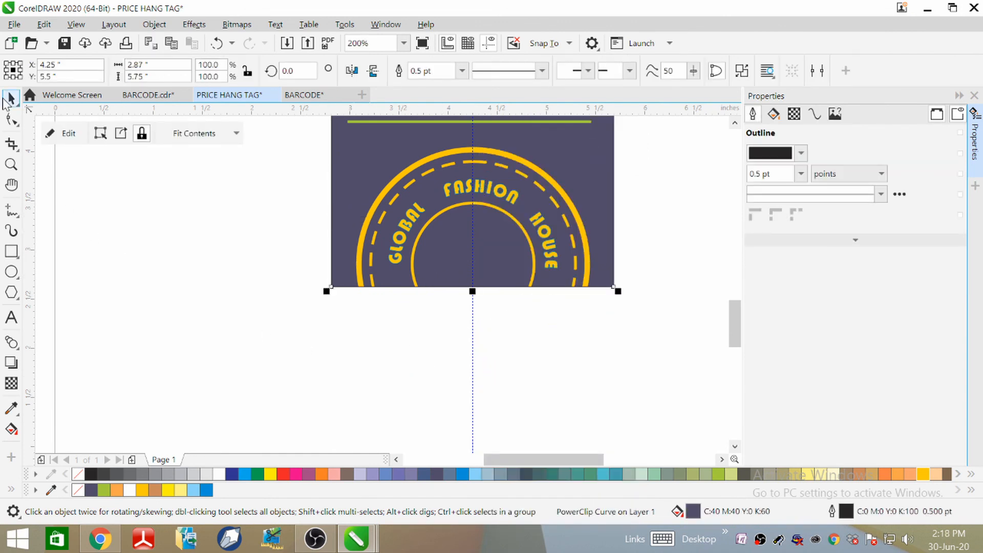
left_click(304, 422)
Examine the whole tag layout, from the slot down to the clipped badge.
scroll(305, 422, "down", 4)
scroll(377, 351, "up", 3)
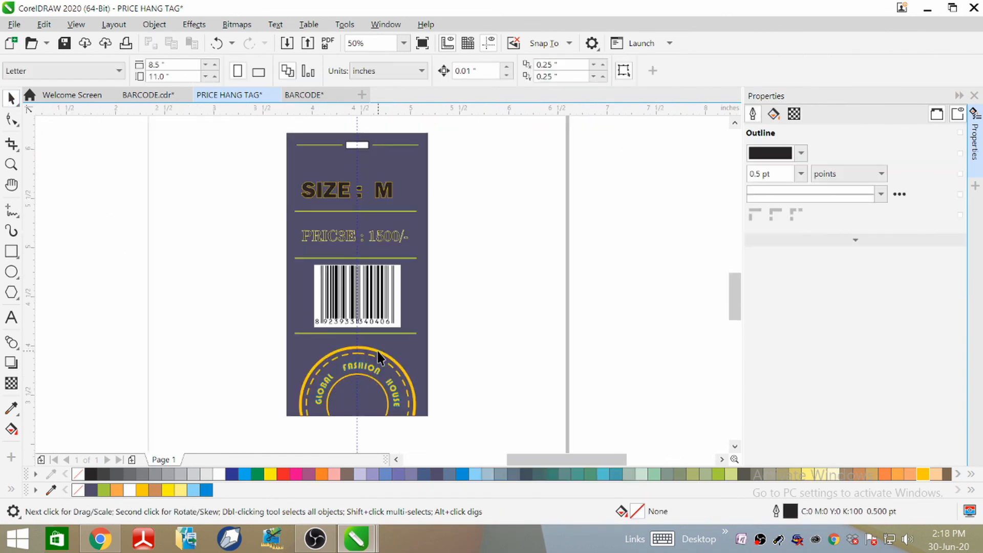
scroll(462, 212, "down", 1)
scroll(456, 179, "up", 1)
scroll(457, 182, "down", 1)
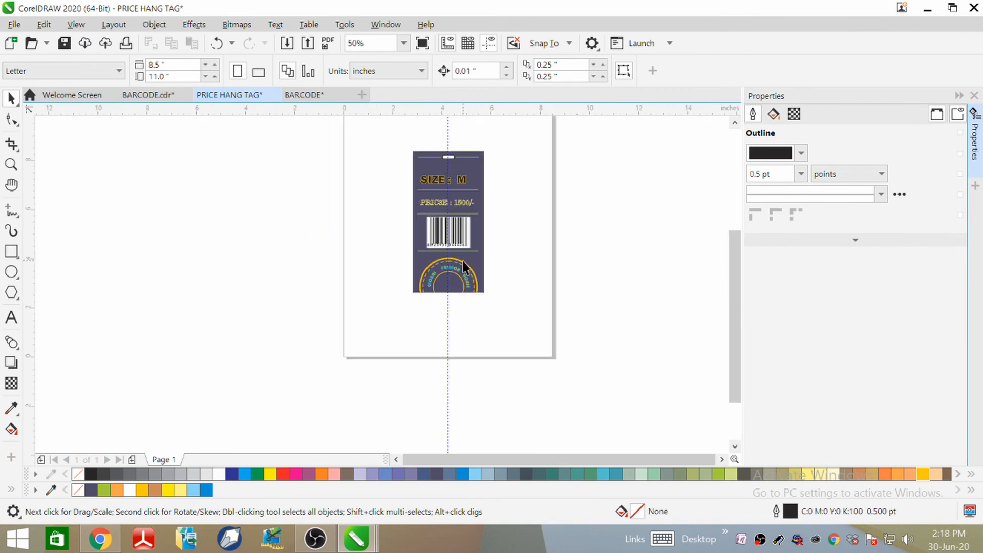
scroll(464, 265, "up", 2)
scroll(446, 275, "down", 1)
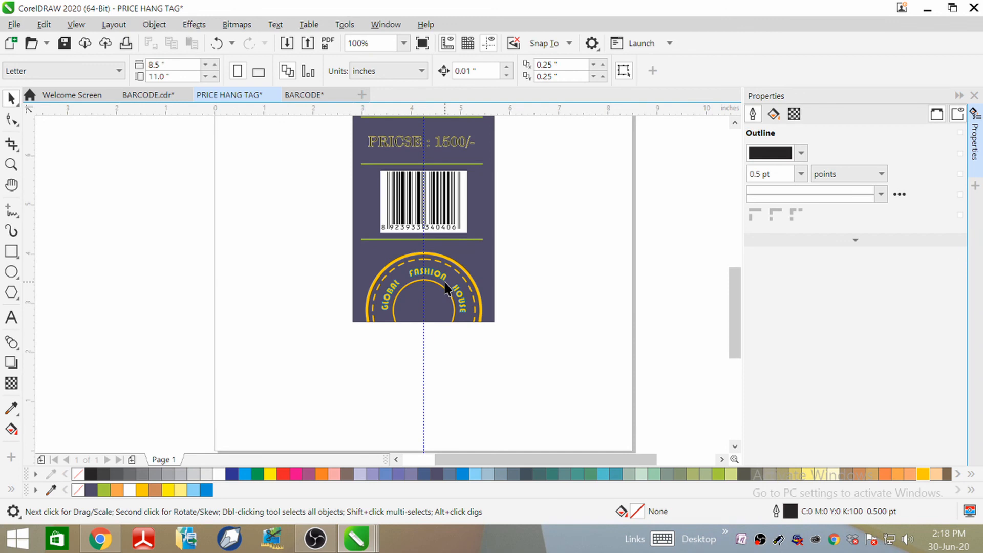
scroll(446, 288, "down", 1)
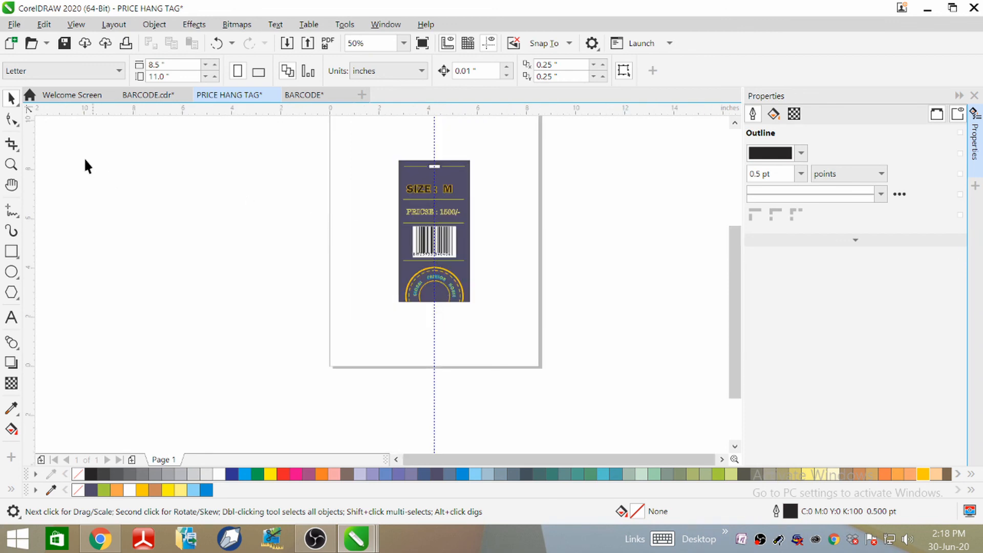
Group all objects of the hang tag into a single group.
left_click_drag(364, 150, 507, 355)
right_click(436, 231)
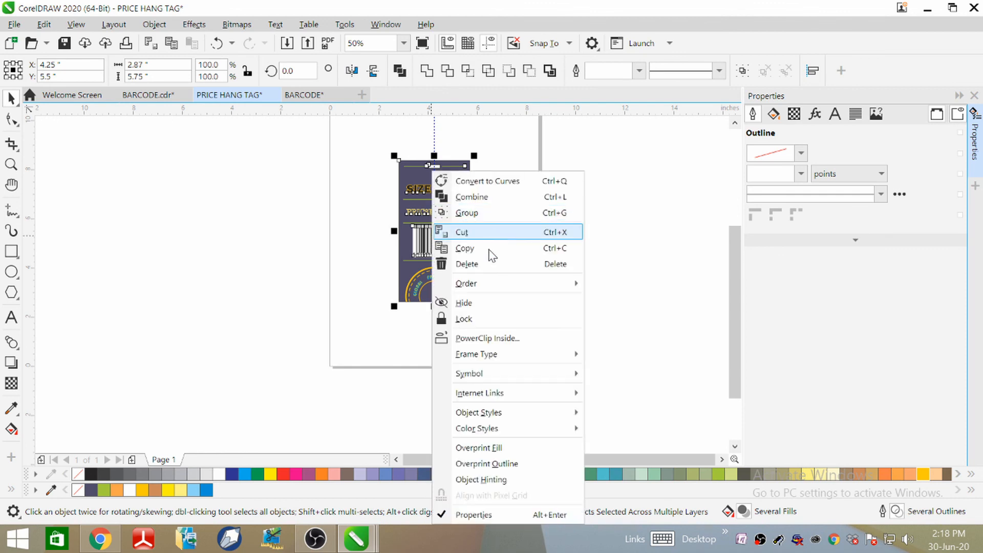
left_click(474, 213)
Review the grouped hang tag both up close and at reduced size.
scroll(457, 169, "up", 2)
scroll(469, 157, "down", 2)
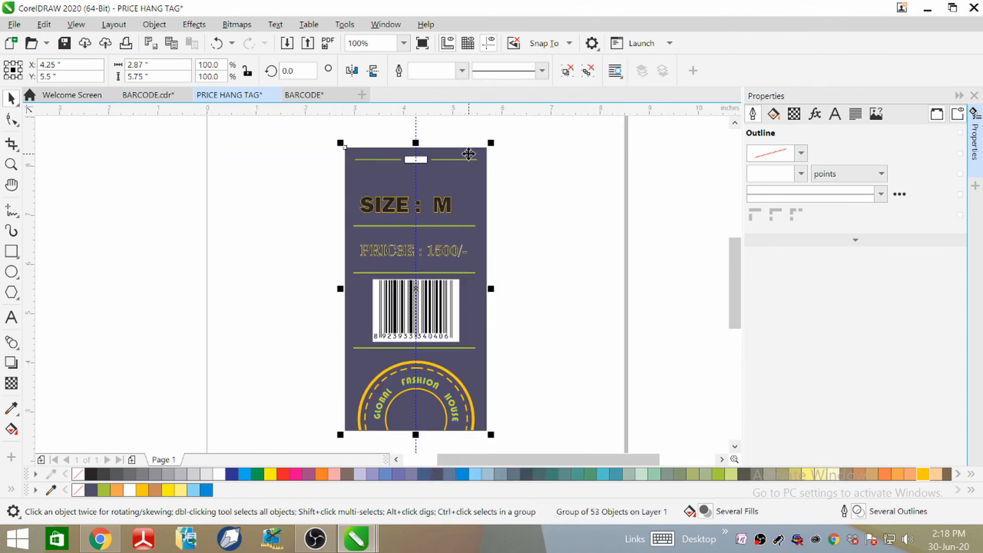
scroll(472, 158, "up", 1)
scroll(472, 158, "down", 1)
scroll(472, 157, "up", 1)
scroll(472, 157, "down", 1)
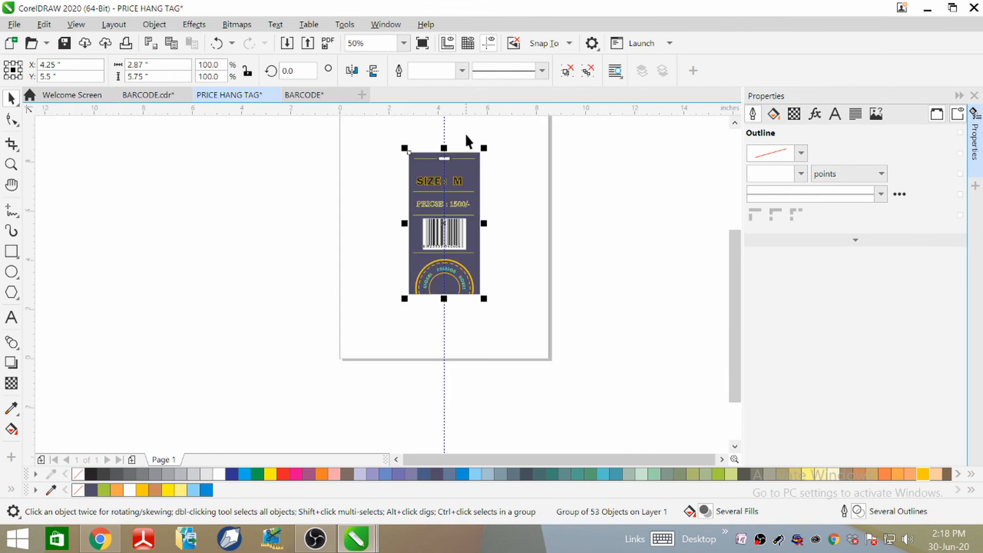
scroll(464, 131, "up", 1)
scroll(464, 131, "down", 1)
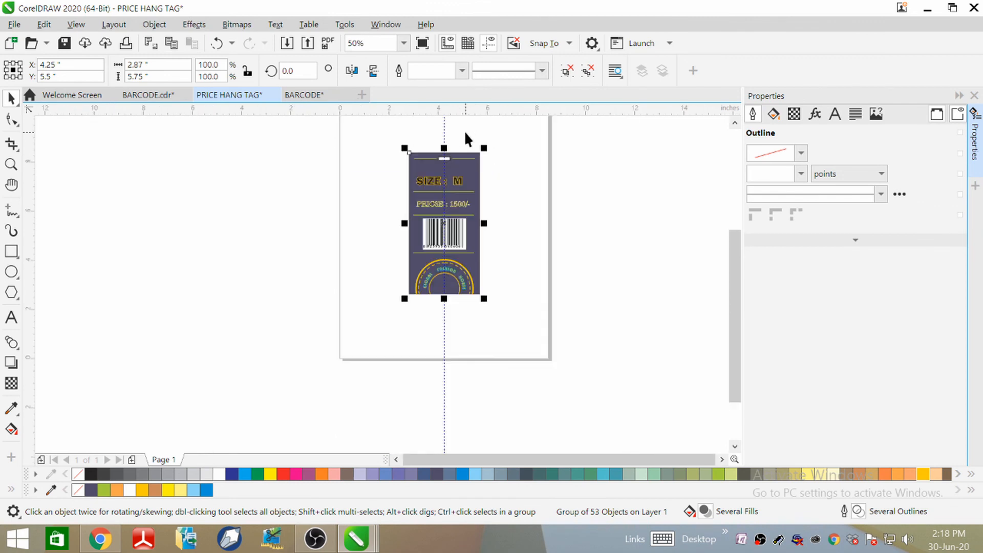
Deselect the hang tag and show the page in Full-screen Preview.
left_click(513, 167)
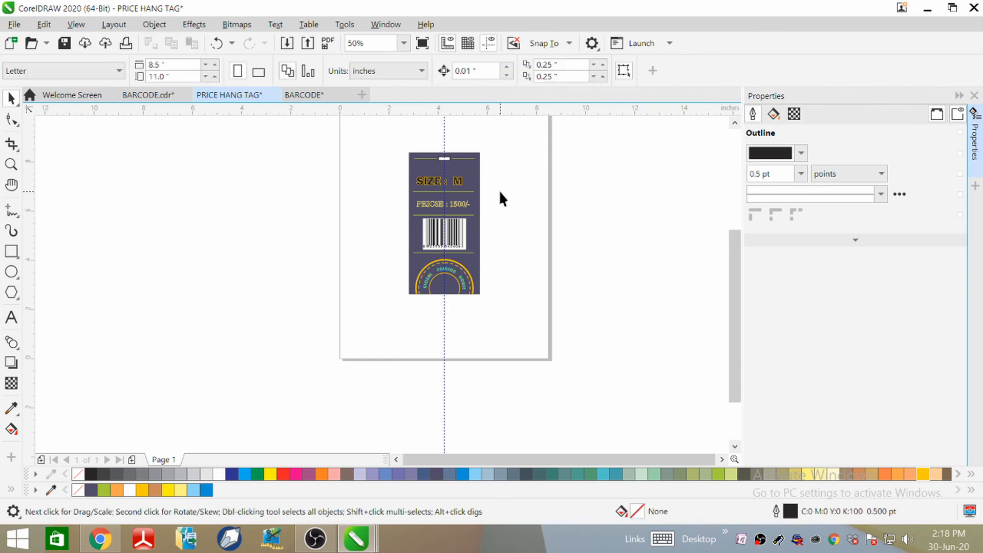
left_click(76, 25)
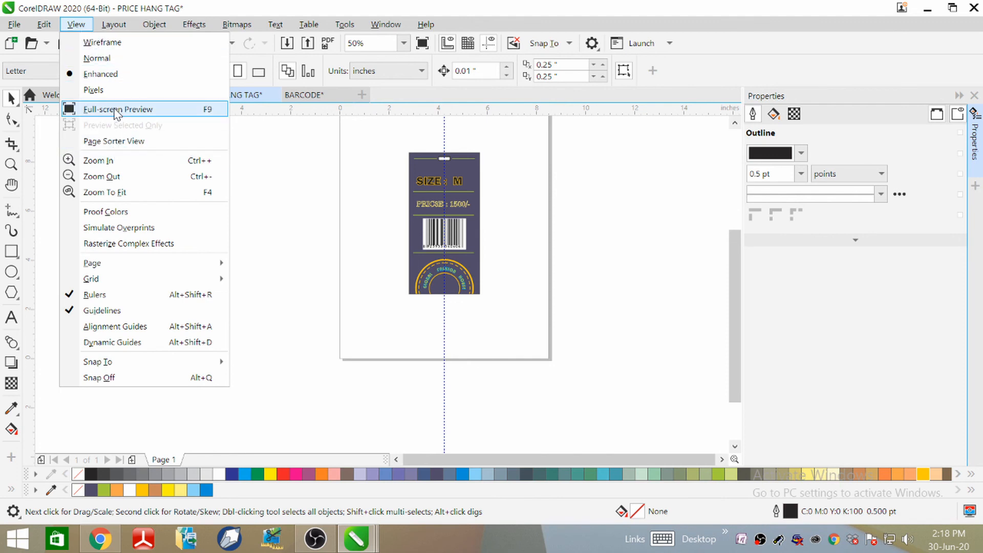
left_click(115, 109)
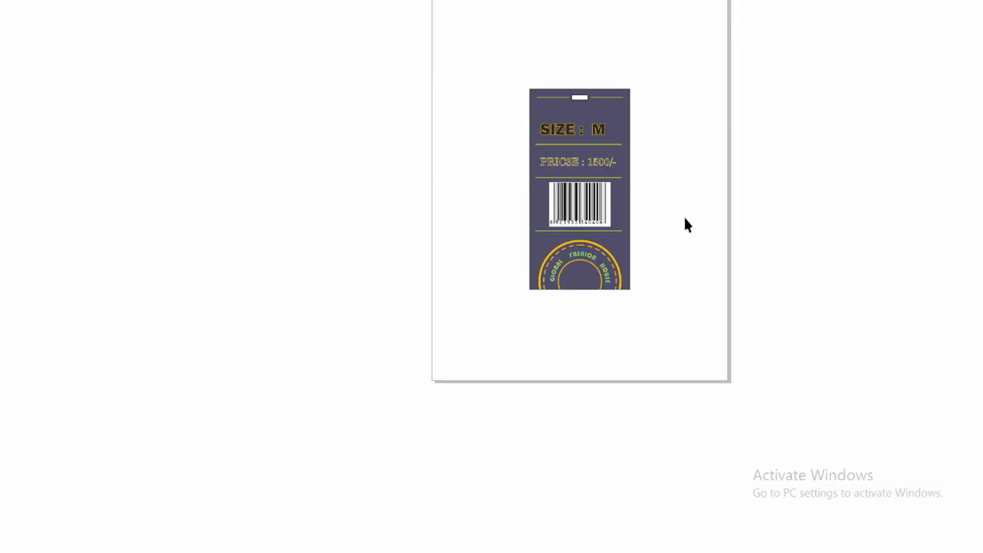